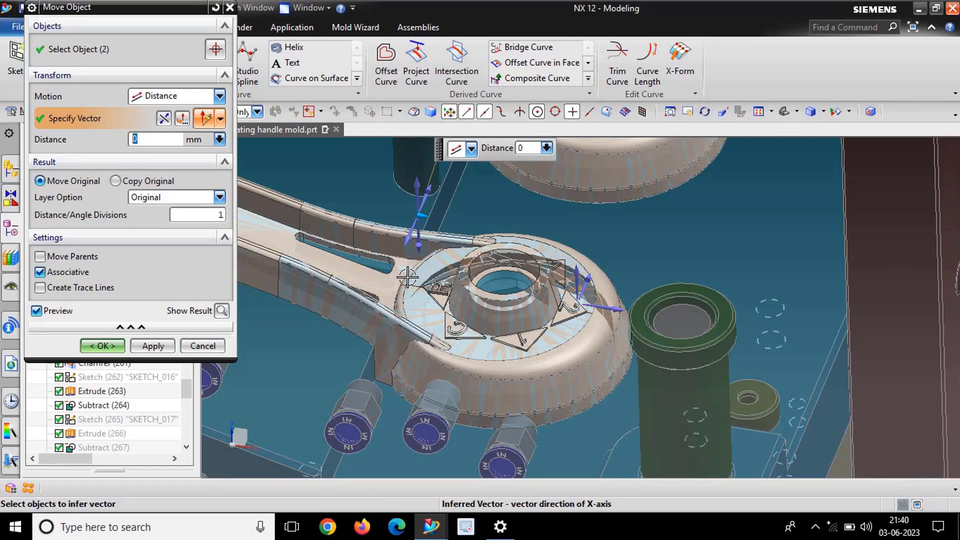
Step: Move the two selected handle bodies 12 mm along the X-axis vector, keeping them as moved originals
type("12")
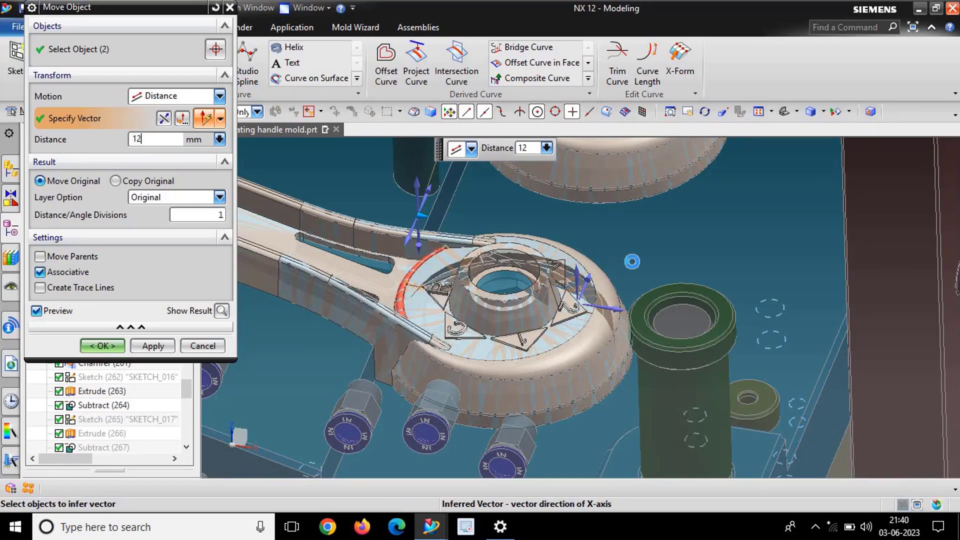
key("Return")
scroll(528, 251, "down", 3)
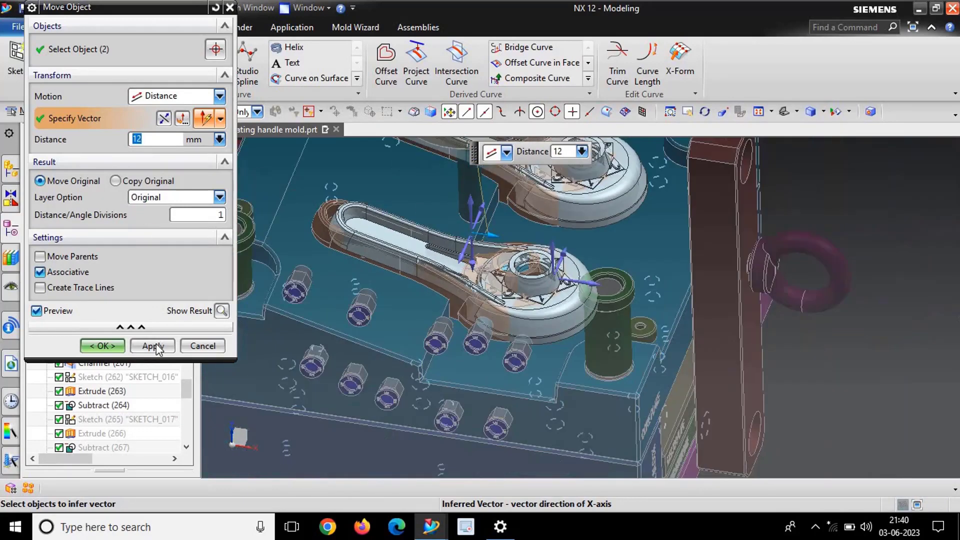
left_click(102, 346)
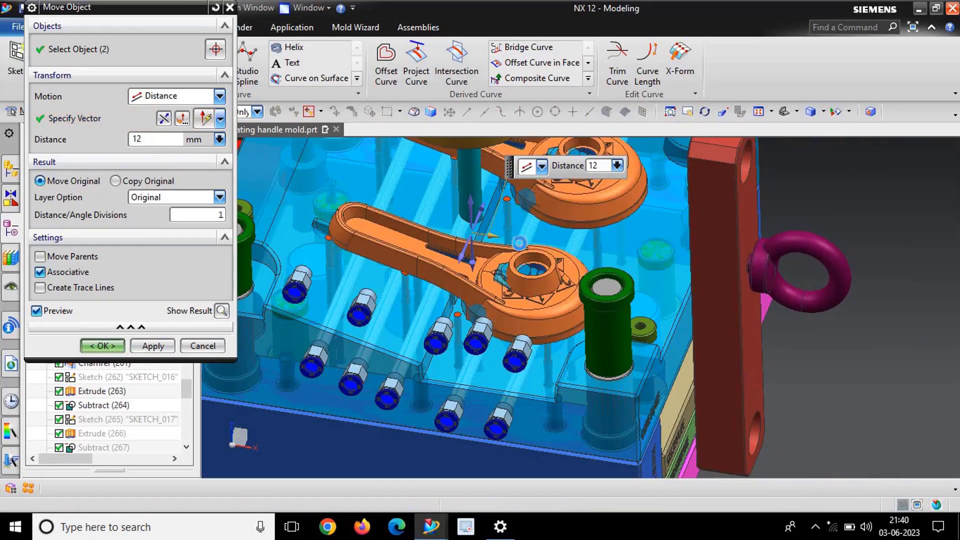
scroll(537, 212, "down", 2)
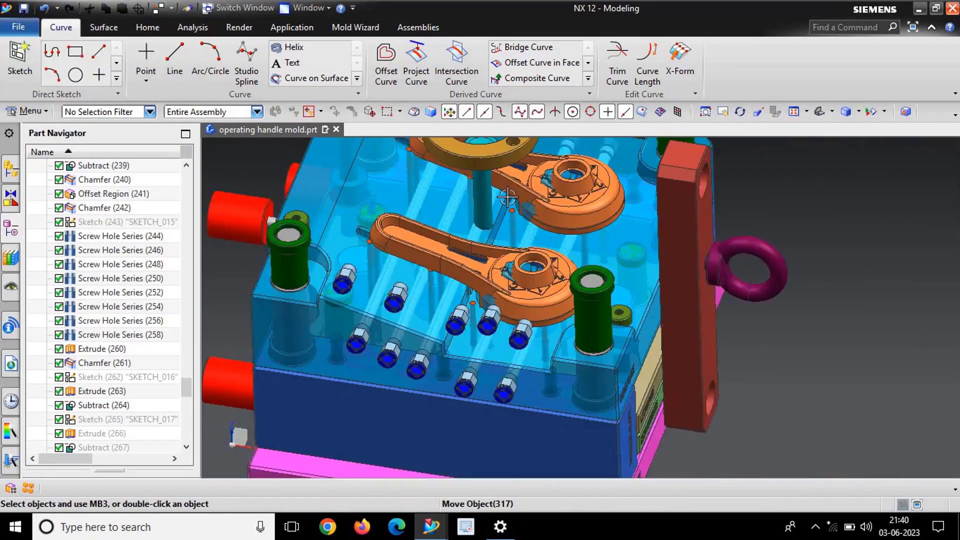
Step: Inspect the area between the two handles around the sprue's lower end, along with the mold's side plates and underside
scroll(537, 213, "up", 3)
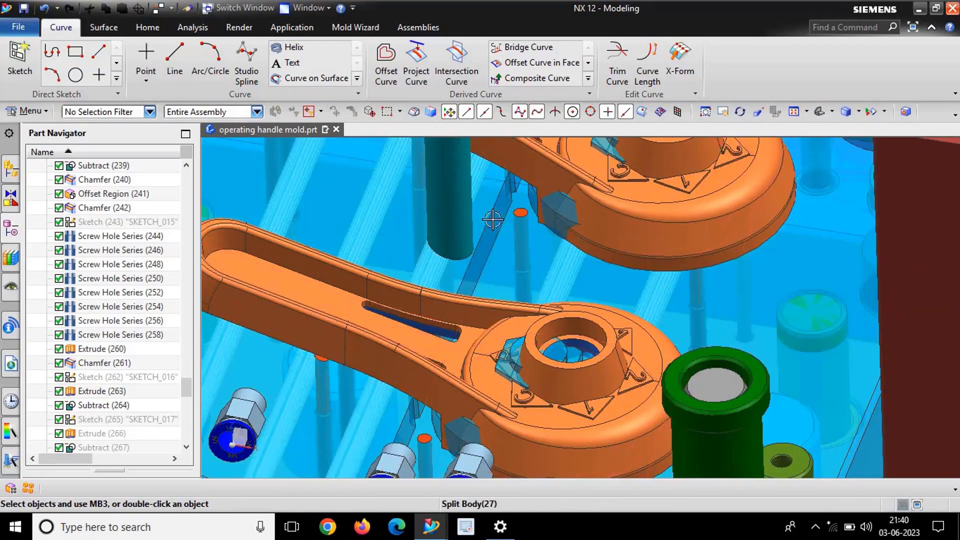
scroll(477, 252, "down", 3)
scroll(476, 254, "up", 3)
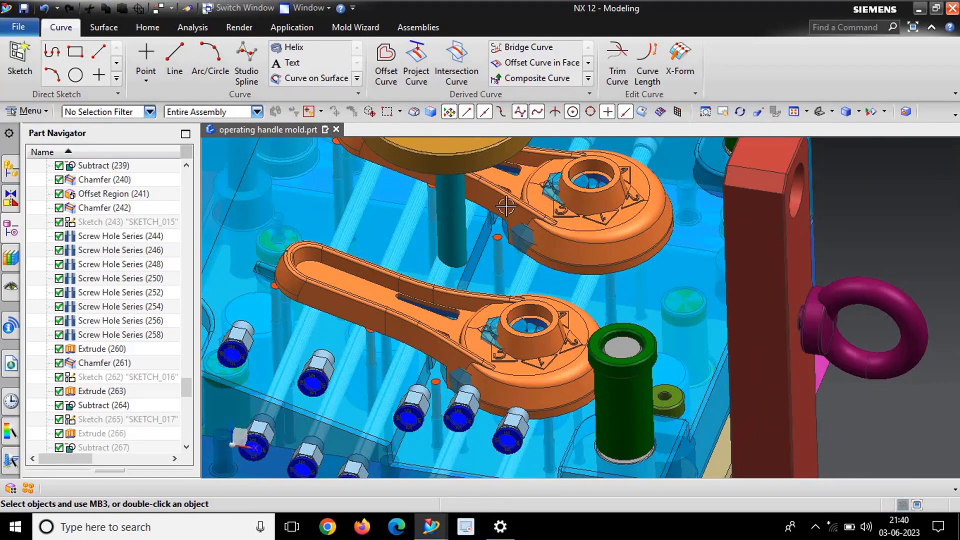
scroll(465, 246, "down", 3)
scroll(467, 265, "up", 2)
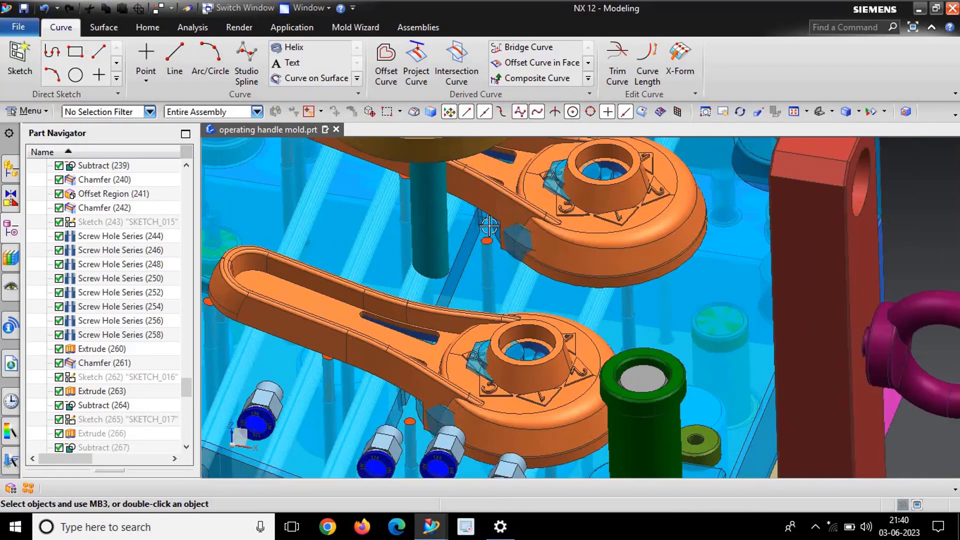
scroll(470, 288, "down", 4)
scroll(463, 266, "up", 3)
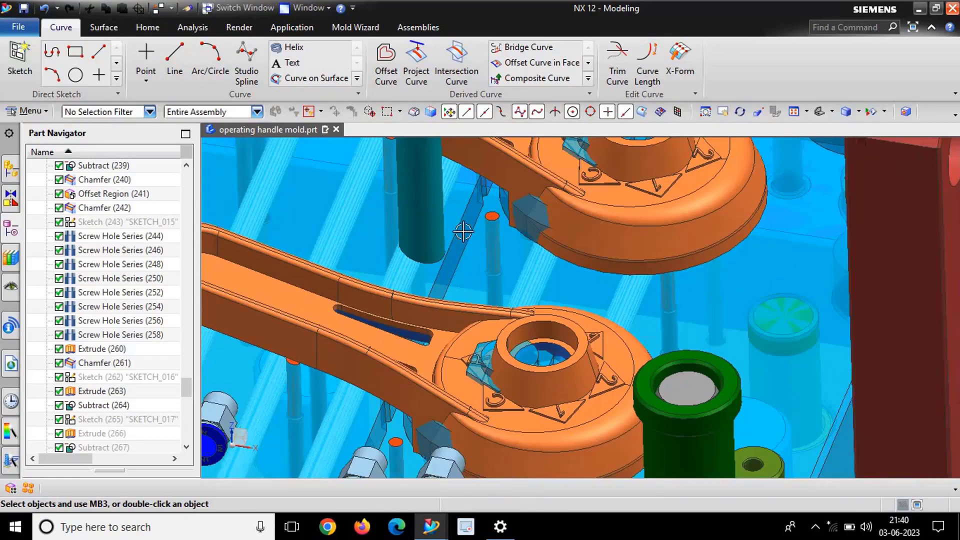
scroll(462, 231, "down", 2)
scroll(457, 240, "up", 1)
mouse_move(456, 240)
middle_mouse_down()
mouse_move(460, 230)
mouse_move(437, 252)
mouse_move(452, 239)
mouse_move(454, 259)
mouse_move(452, 248)
mouse_move(468, 248)
mouse_move(440, 247)
mouse_move(463, 244)
mouse_move(448, 251)
mouse_move(467, 247)
mouse_move(454, 249)
mouse_move(463, 255)
mouse_move(471, 247)
middle_mouse_up()
scroll(471, 247, "down", 3)
scroll(469, 252, "up", 3)
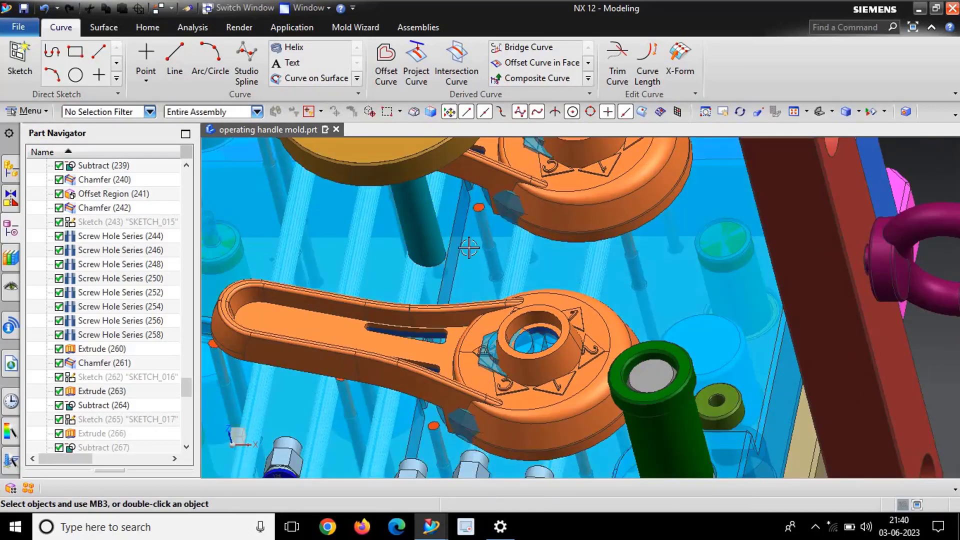
scroll(466, 254, "down", 4)
scroll(456, 259, "up", 3)
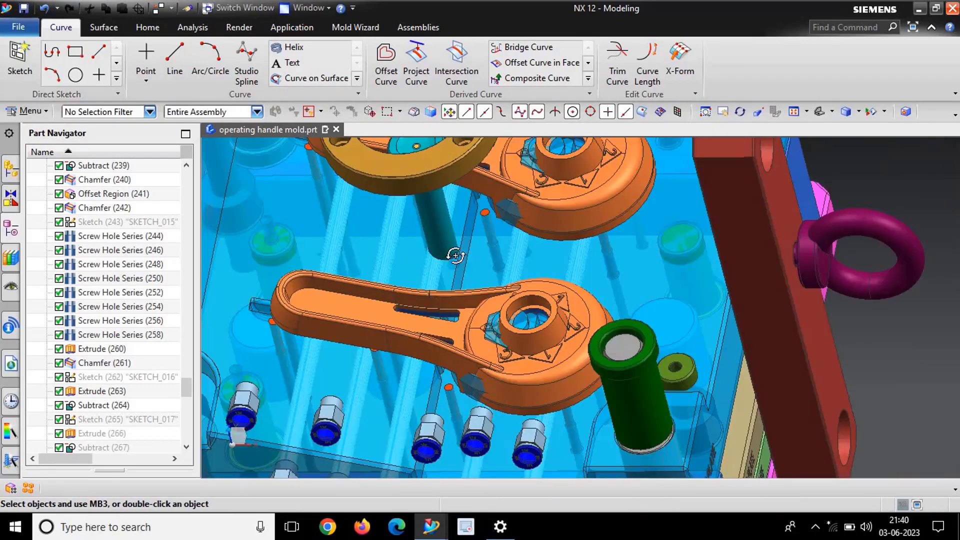
middle_click_drag(453, 243, 466, 264)
scroll(484, 270, "down", 2)
scroll(477, 260, "up", 4)
scroll(470, 255, "down", 5)
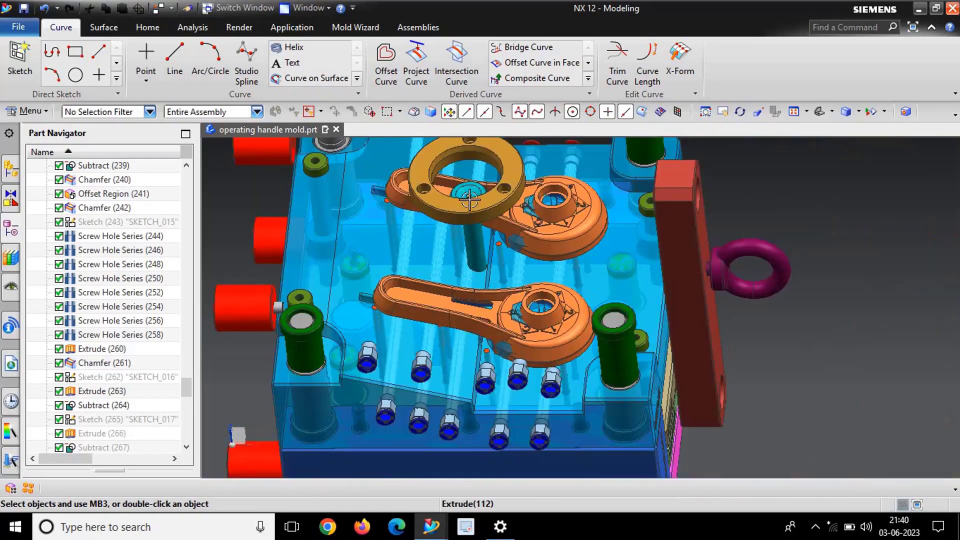
scroll(469, 247, "up", 3)
scroll(500, 295, "up", 5)
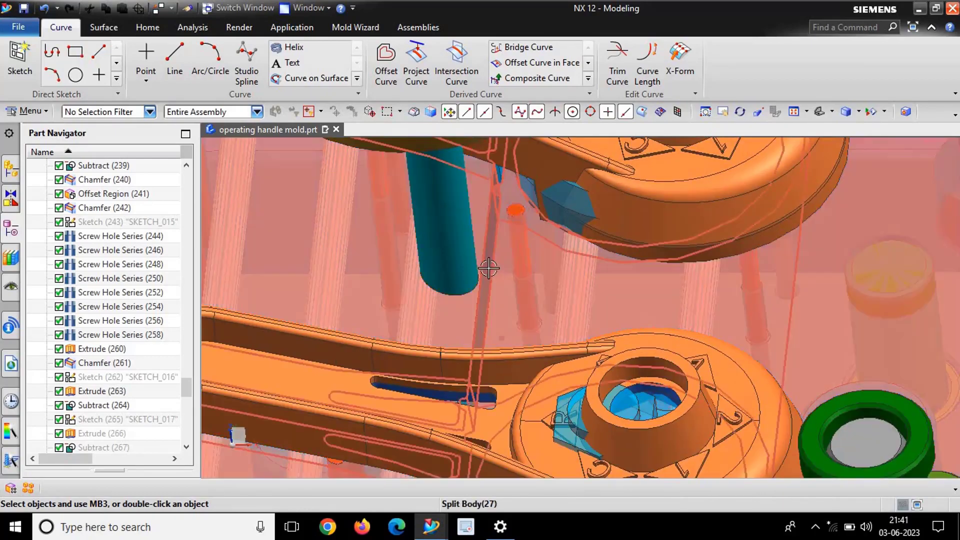
scroll(489, 269, "down", 6)
middle_click_drag(488, 268, 513, 272)
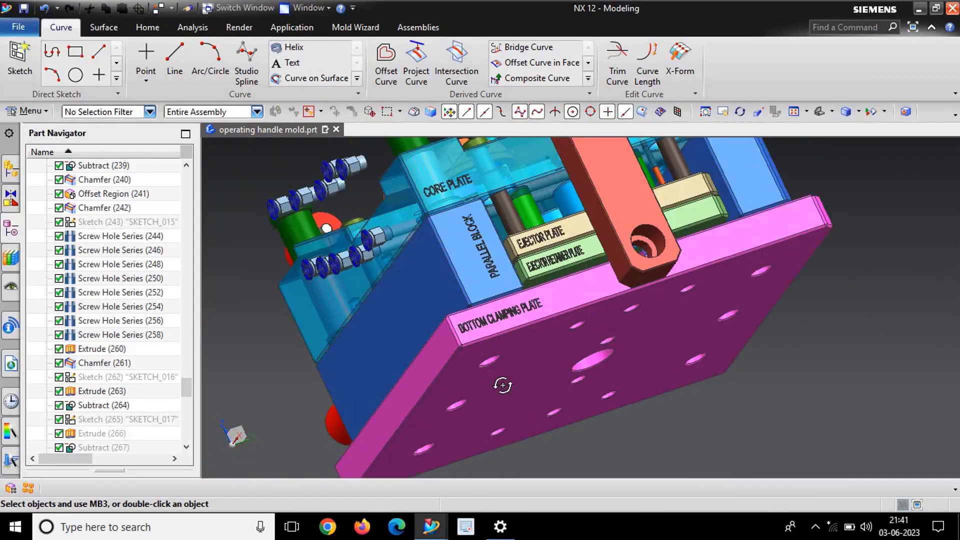
middle_click_drag(502, 385, 511, 386)
scroll(525, 386, "down", 4)
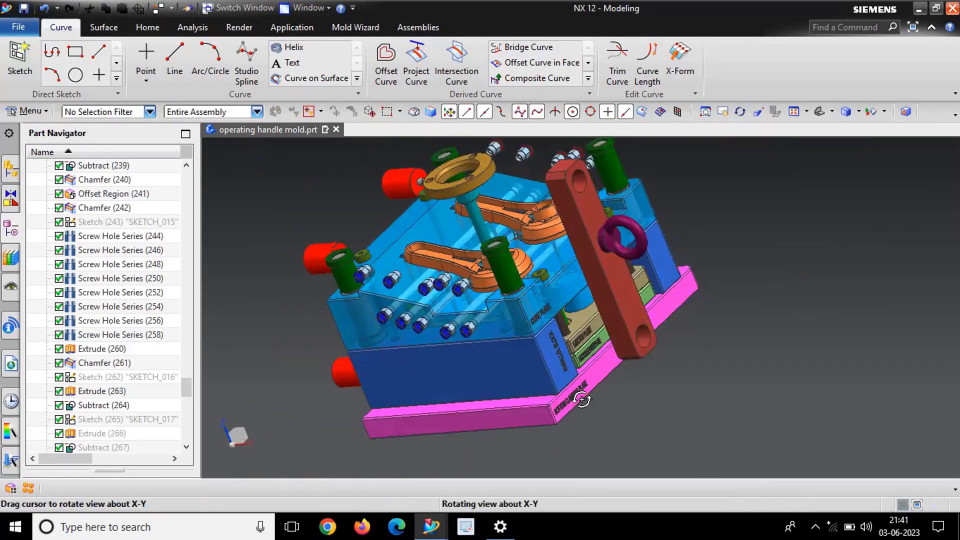
scroll(495, 217, "up", 8)
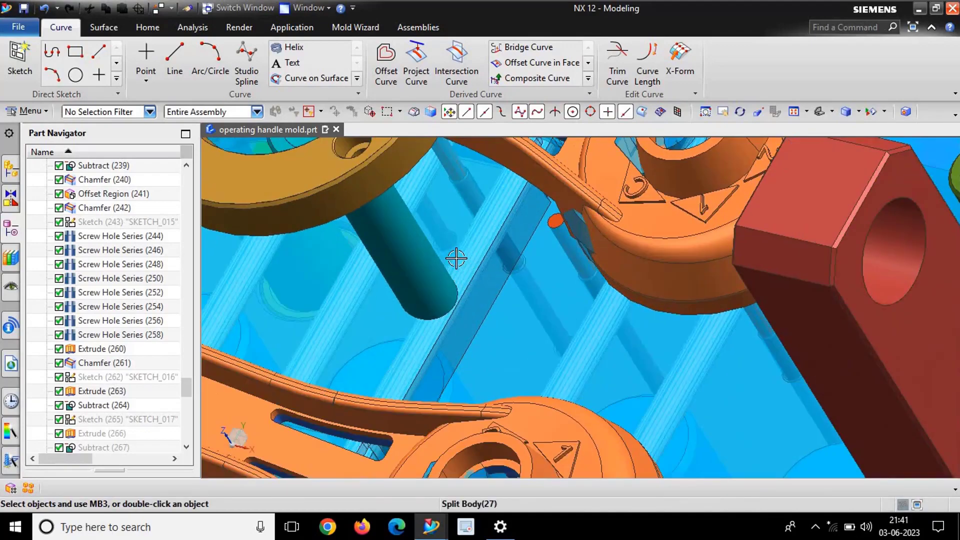
Step: Examine the sprue and both handle bodies on the core plate up close and from several angles
middle_click_drag(456, 257, 478, 263)
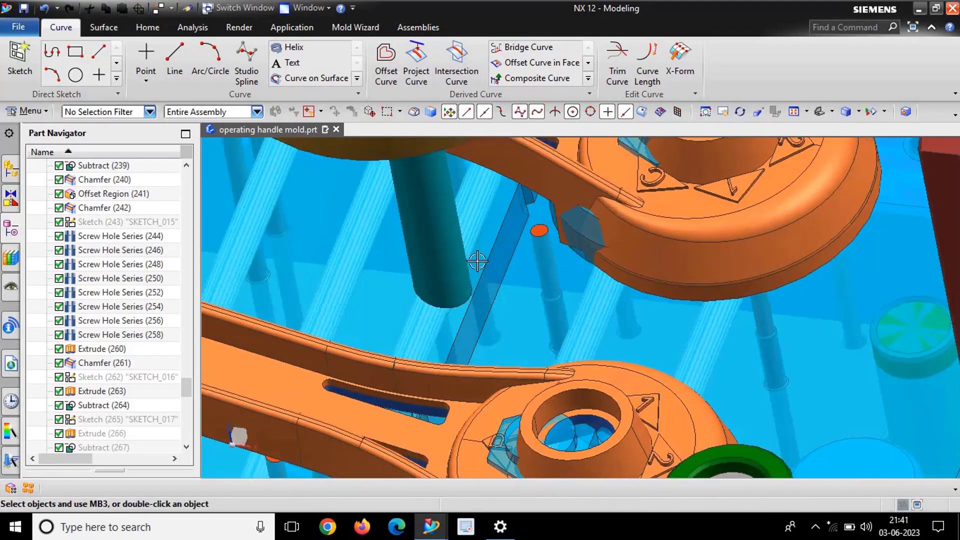
scroll(470, 275, "up", 2)
scroll(457, 295, "down", 5)
scroll(433, 281, "up", 3)
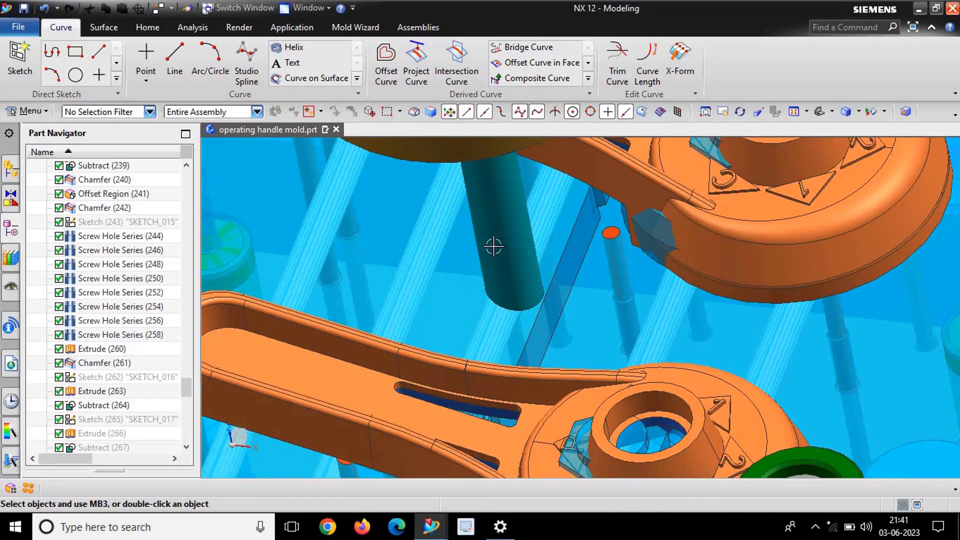
scroll(555, 267, "down", 2)
scroll(537, 253, "down", 4)
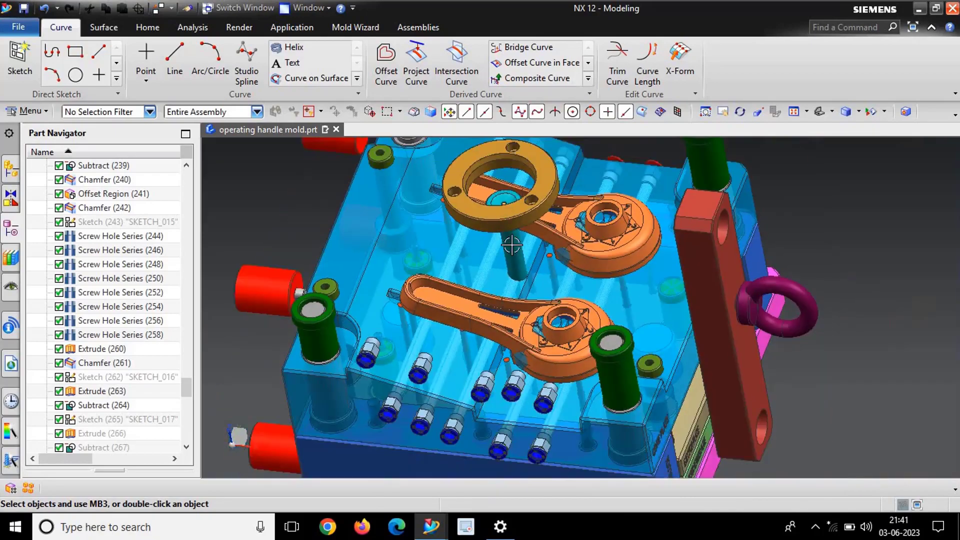
scroll(514, 230, "up", 4)
middle_click_drag(515, 229, 514, 280)
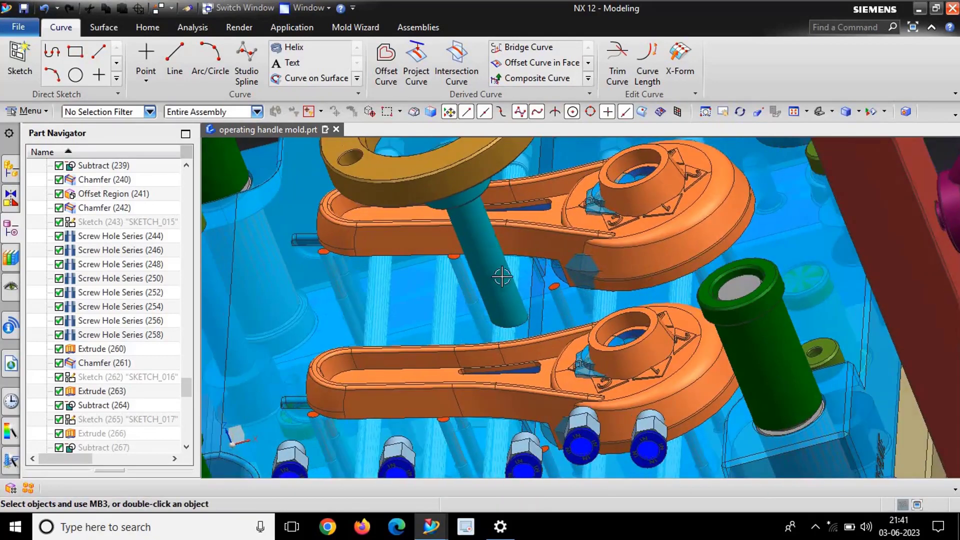
scroll(514, 285, "down", 4)
scroll(514, 289, "up", 4)
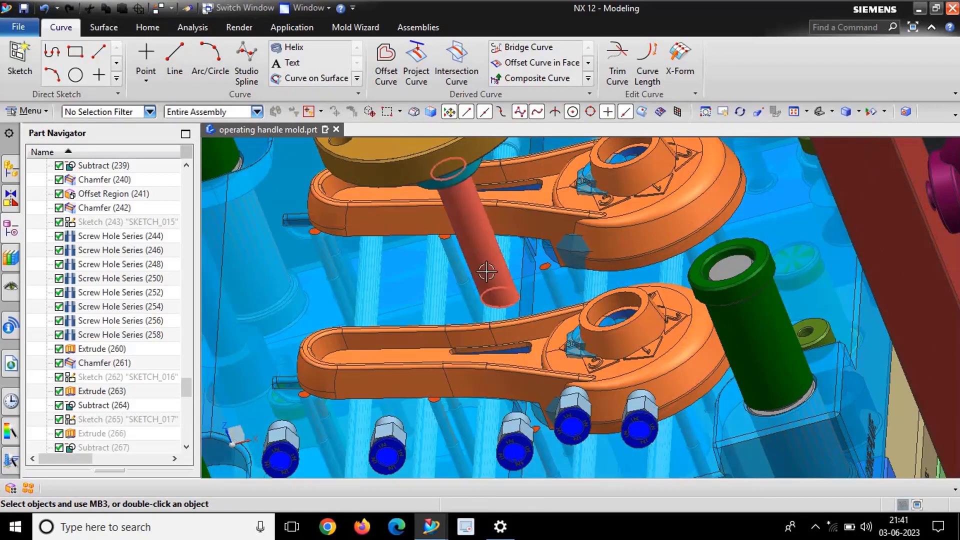
scroll(487, 271, "down", 3)
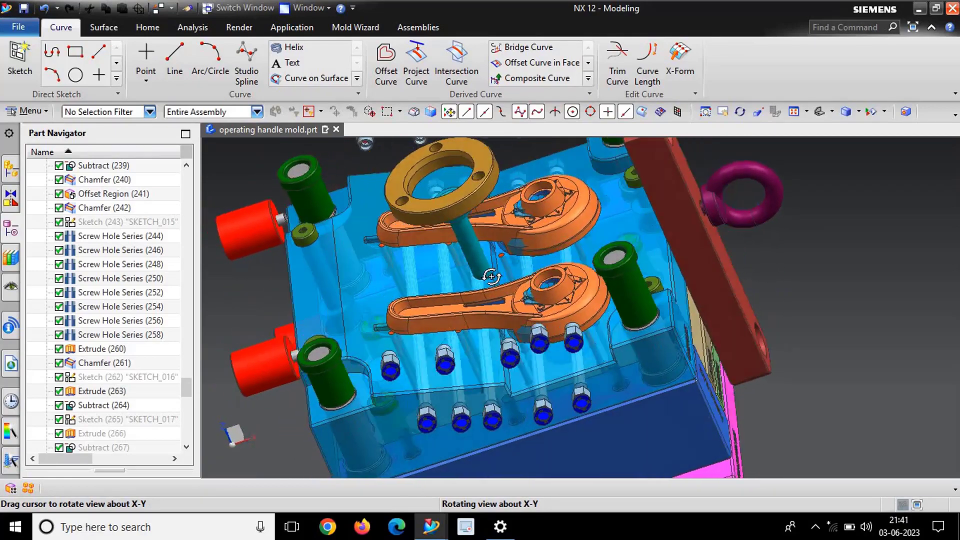
scroll(497, 274, "up", 5)
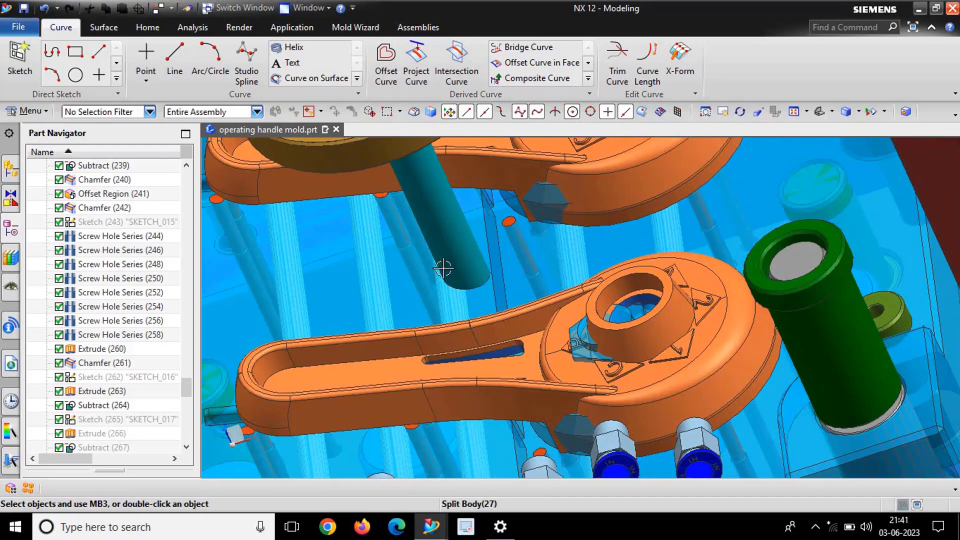
scroll(449, 240, "down", 4)
scroll(519, 293, "up", 3)
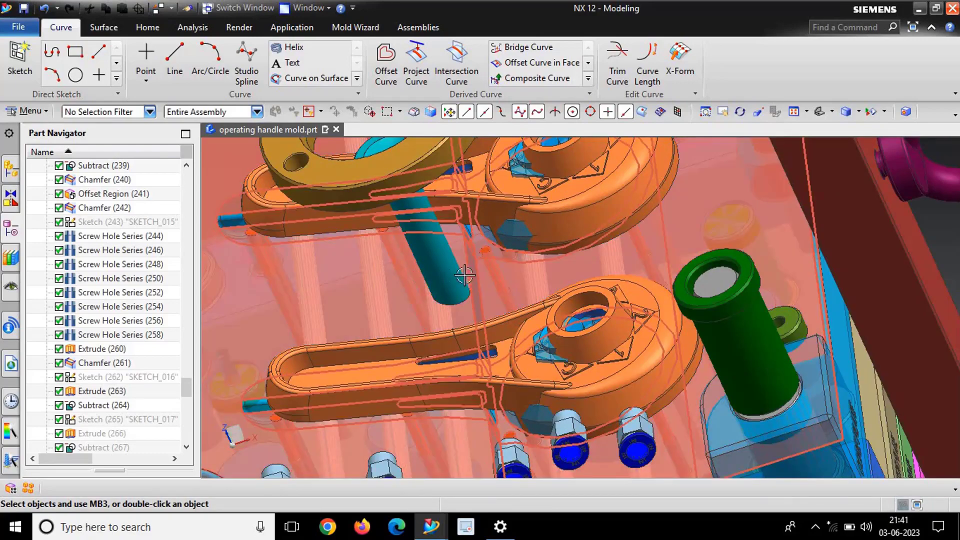
scroll(468, 255, "down", 4)
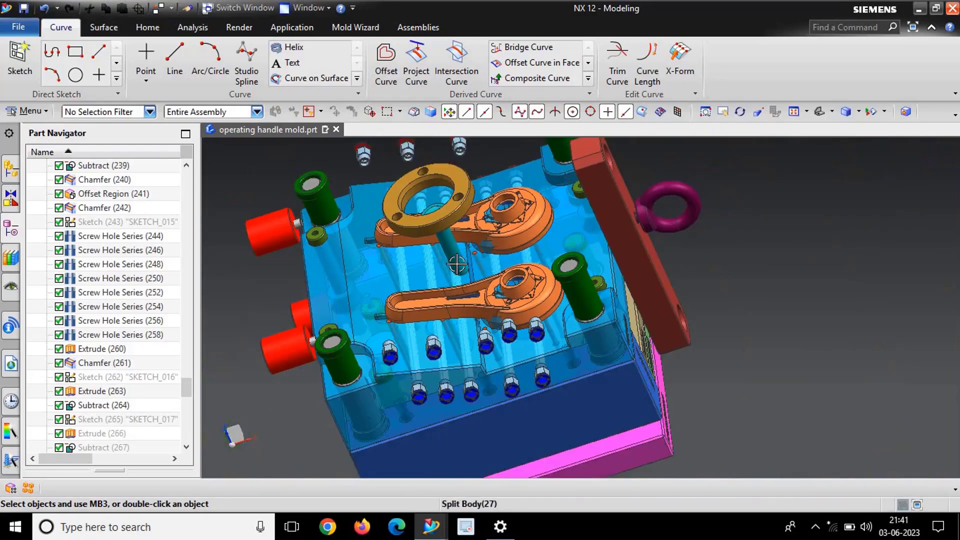
scroll(499, 286, "up", 3)
scroll(470, 267, "up", 4)
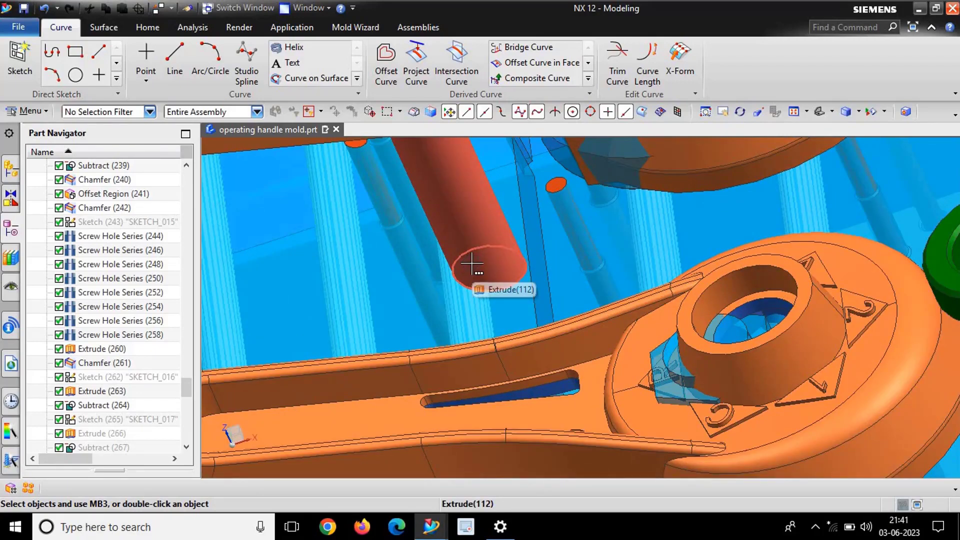
scroll(450, 225, "down", 3)
scroll(458, 220, "up", 2)
mouse_move(459, 220)
middle_mouse_down()
mouse_move(442, 245)
mouse_move(452, 245)
mouse_move(467, 237)
mouse_move(435, 229)
mouse_move(450, 236)
middle_mouse_up()
scroll(450, 237, "down", 5)
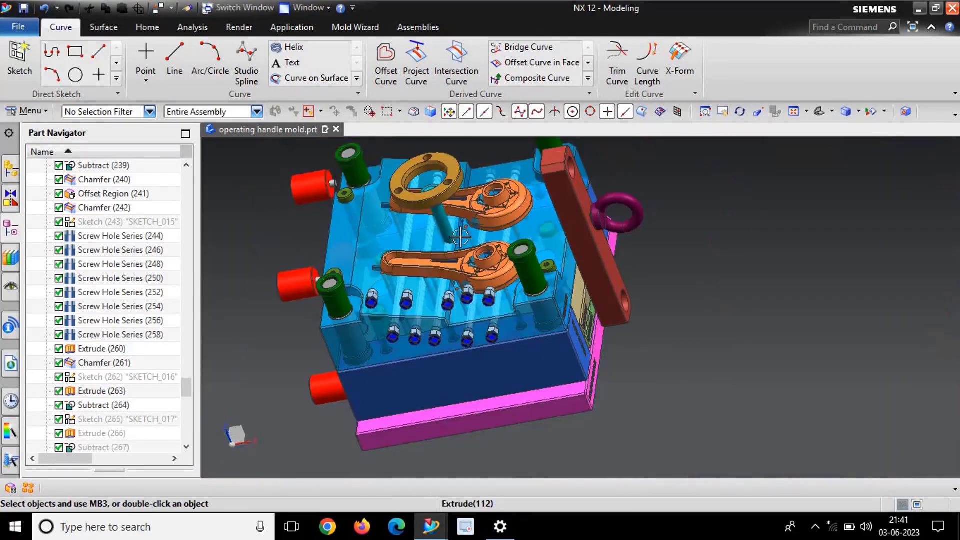
scroll(469, 219, "up", 4)
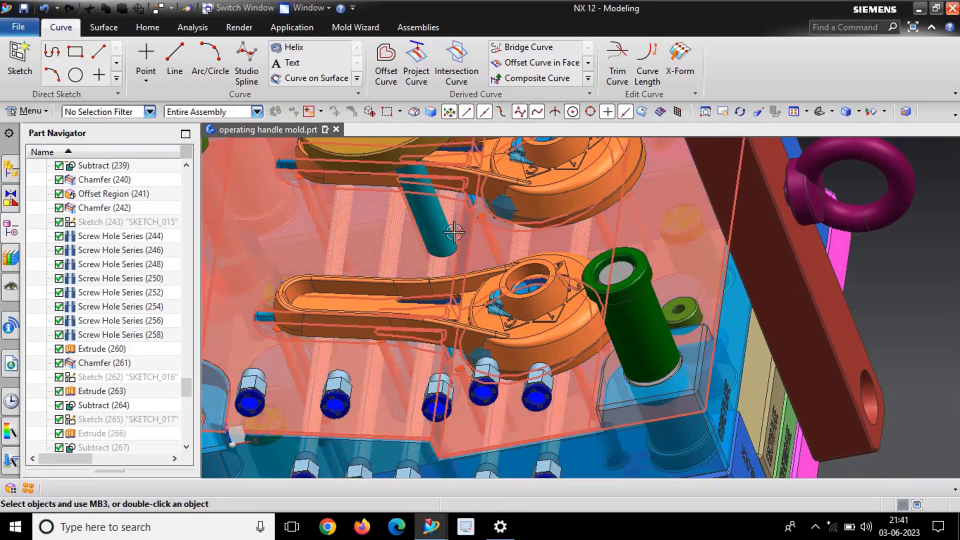
middle_click_drag(454, 232, 491, 263)
scroll(456, 258, "down", 5)
scroll(465, 265, "up", 5)
scroll(489, 275, "down", 5)
scroll(480, 265, "up", 5)
scroll(498, 247, "down", 2)
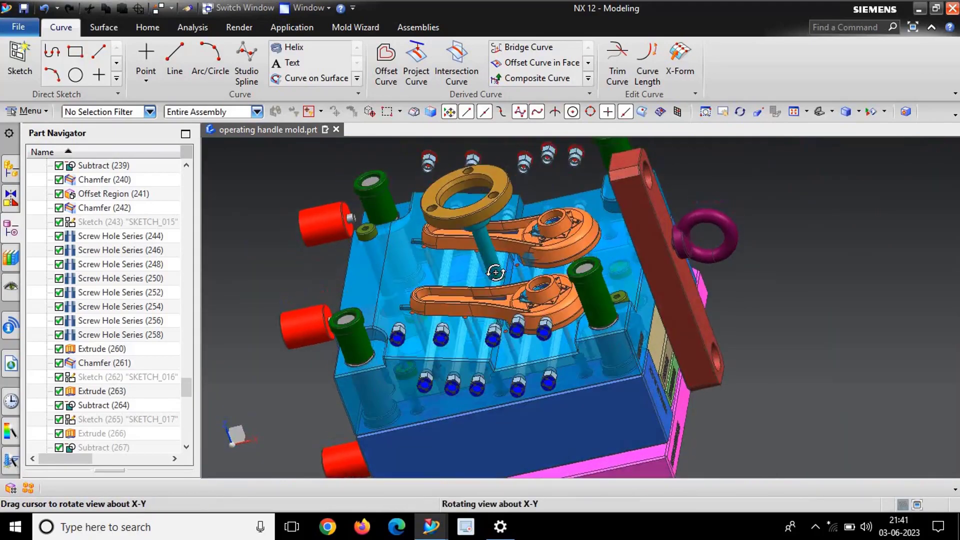
scroll(545, 241, "up", 3)
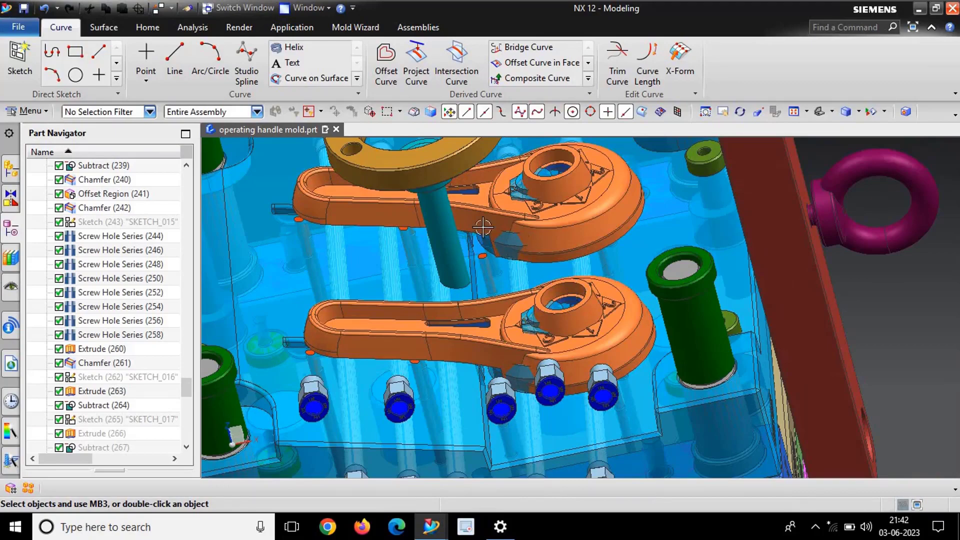
scroll(520, 257, "down", 3)
scroll(350, 243, "up", 2)
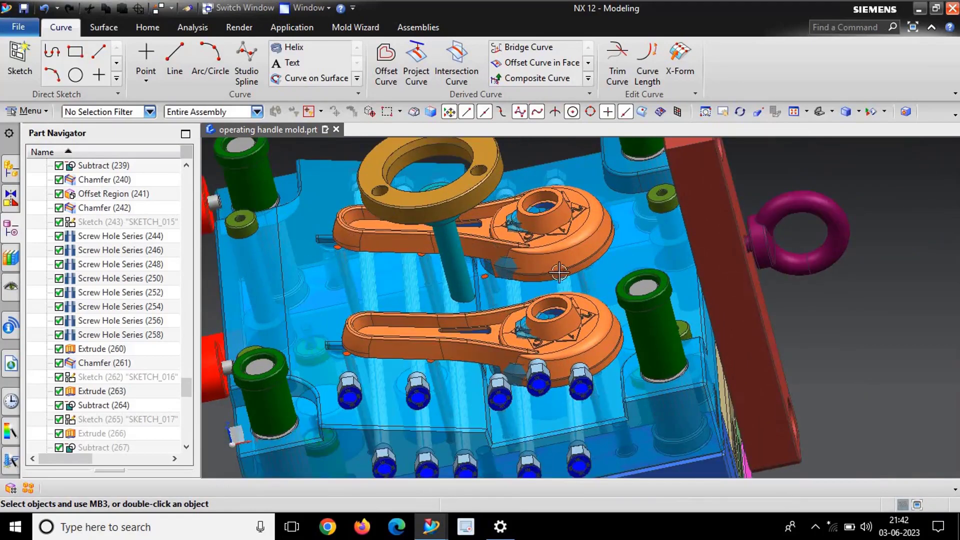
scroll(558, 272, "up", 2)
scroll(472, 242, "down", 2)
mouse_move(472, 242)
middle_mouse_down()
mouse_move(459, 244)
mouse_move(484, 257)
middle_mouse_up()
scroll(505, 259, "up", 3)
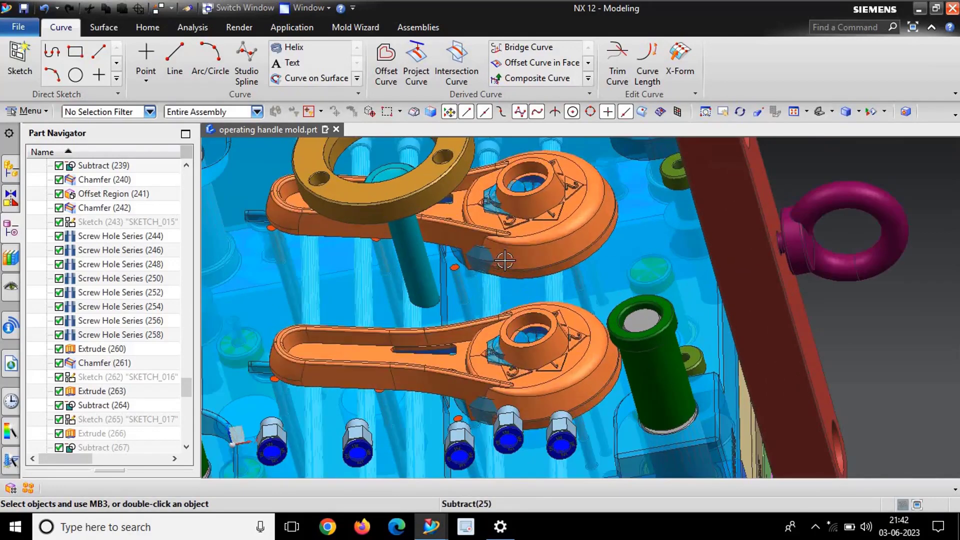
scroll(458, 247, "up", 4)
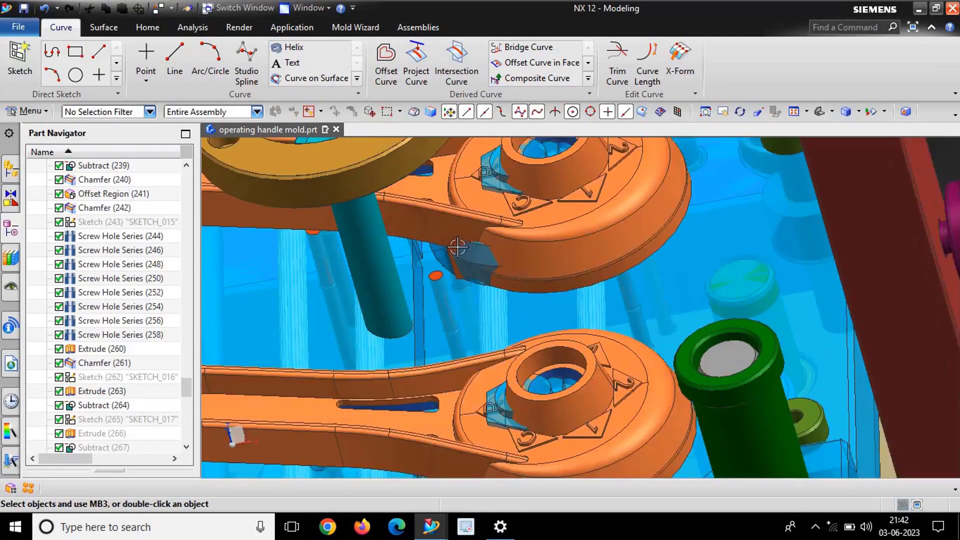
scroll(458, 247, "down", 3)
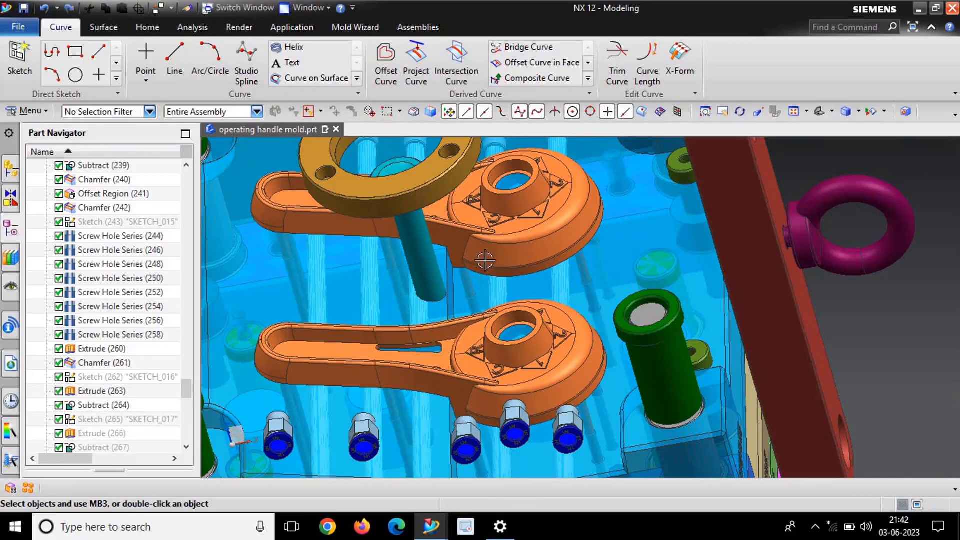
scroll(484, 260, "down", 3)
scroll(484, 247, "up", 3)
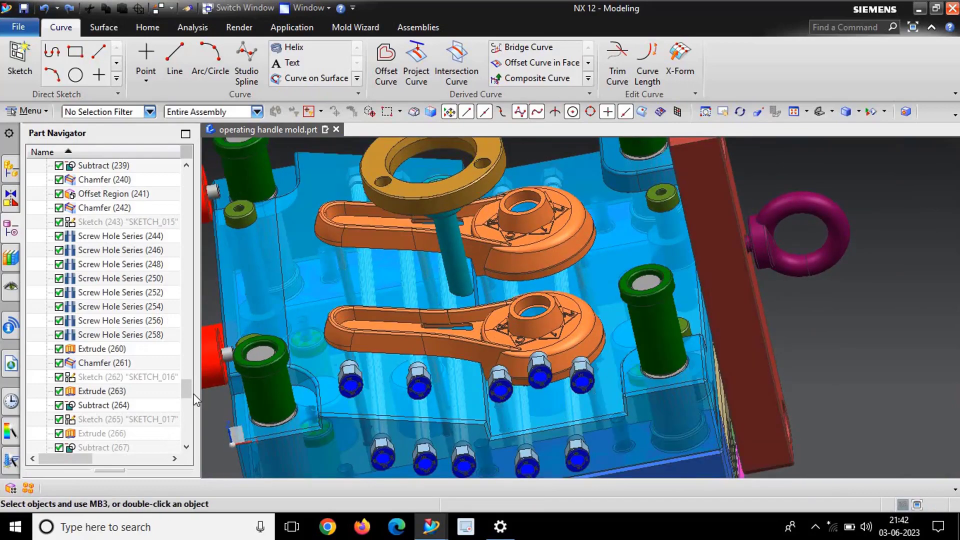
Step: Roll the model history back to Move Object (21) by making it the current feature
left_click_drag(189, 367, 229, 188)
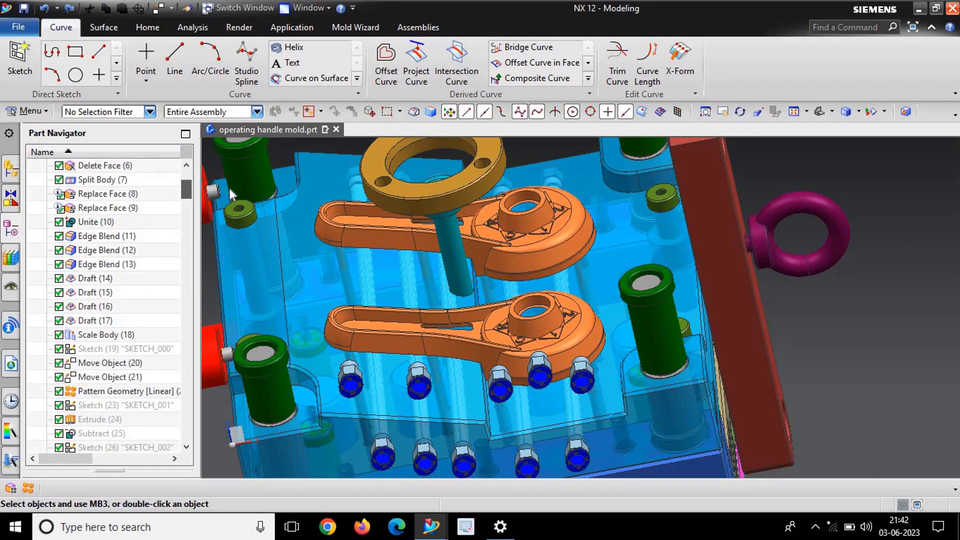
right_click(105, 376)
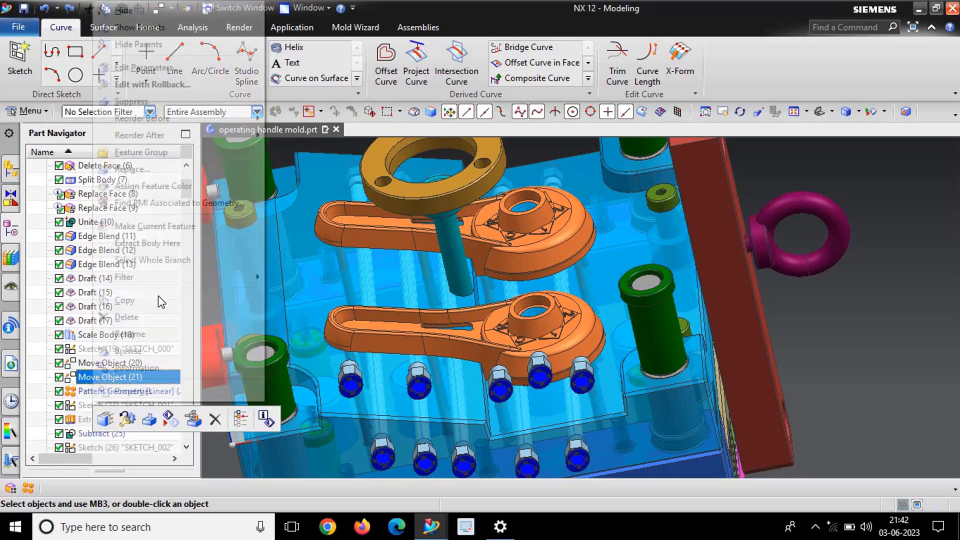
left_click(172, 222)
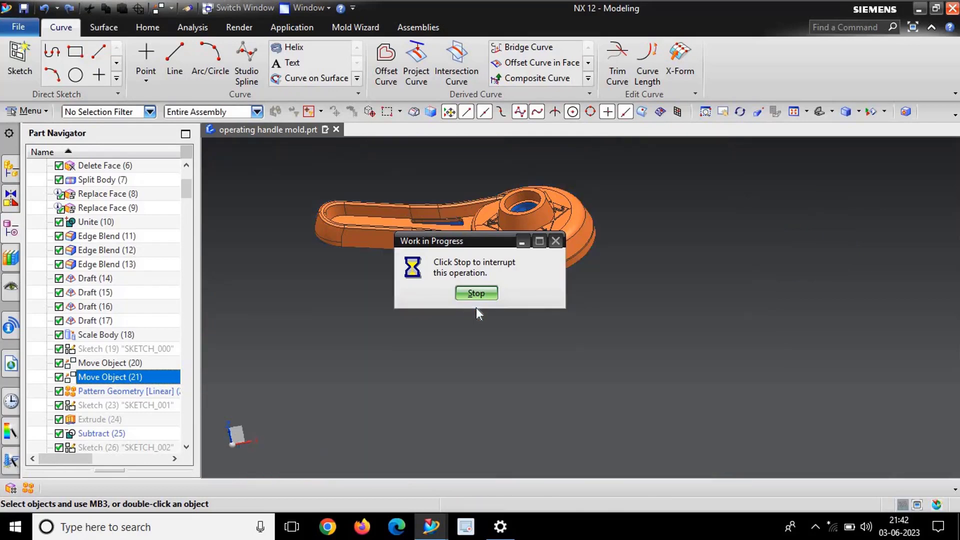
scroll(498, 278, "down", 3)
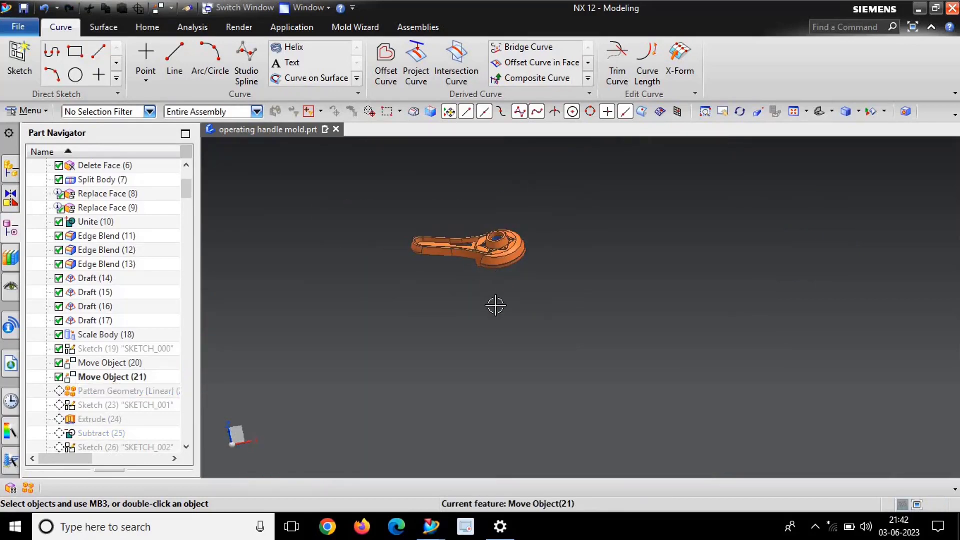
Step: Show the hidden datum coordinate system beside the handle body
key("ctrl+shift+k")
left_click(487, 260)
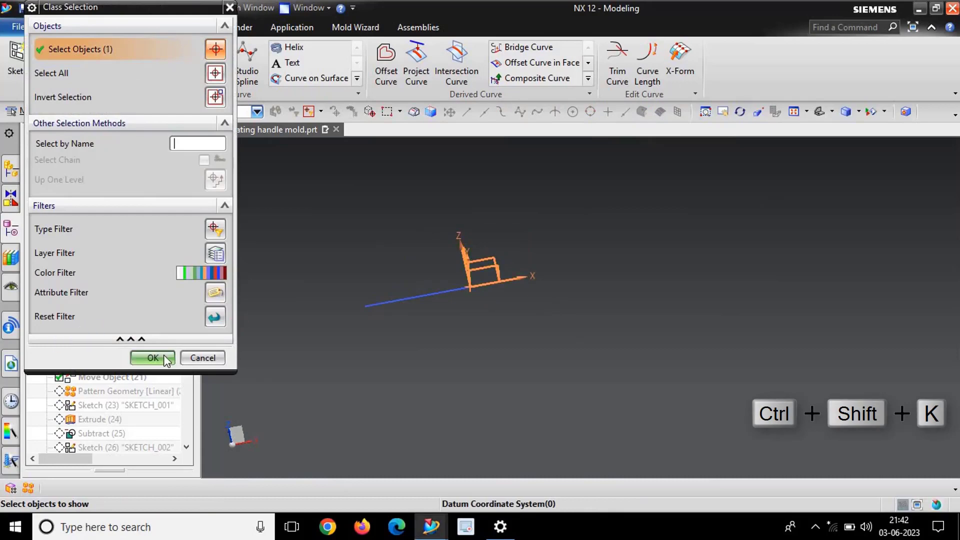
left_click(161, 355)
scroll(407, 313, "up", 3)
middle_click_drag(406, 313, 433, 322)
scroll(433, 323, "up", 1)
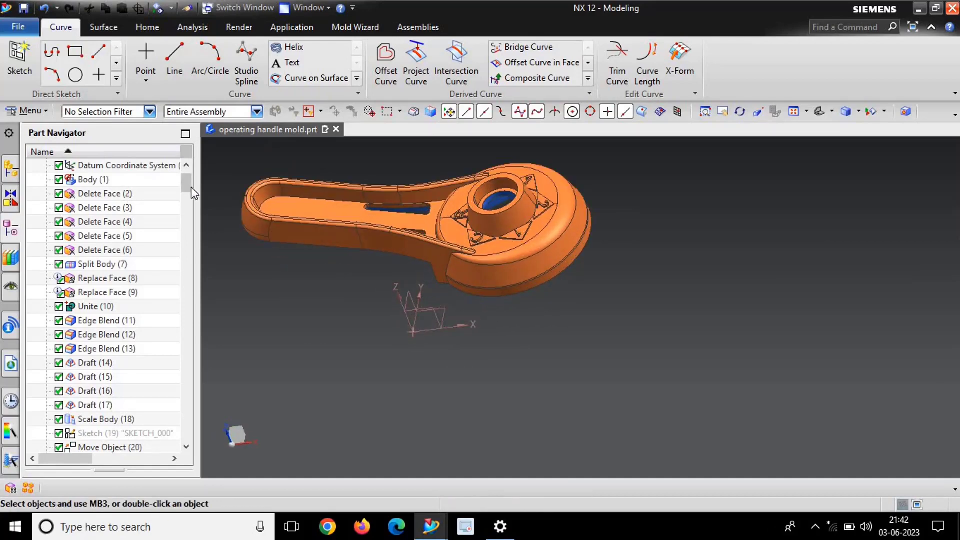
Step: Check both handles with the linear Pattern Geometry as current feature, and return the history to Move Object (21)
scroll(194, 200, "down", 6)
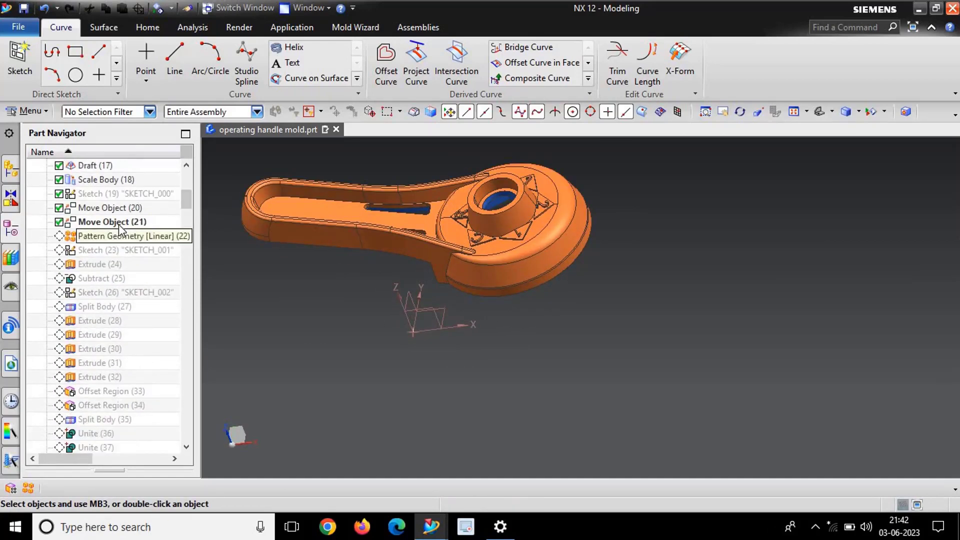
right_click(116, 236)
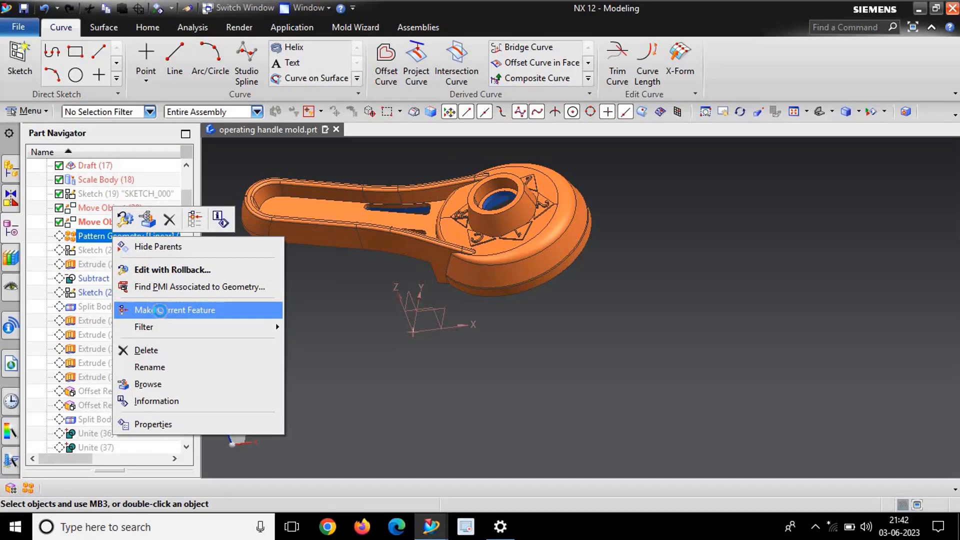
left_click(160, 311)
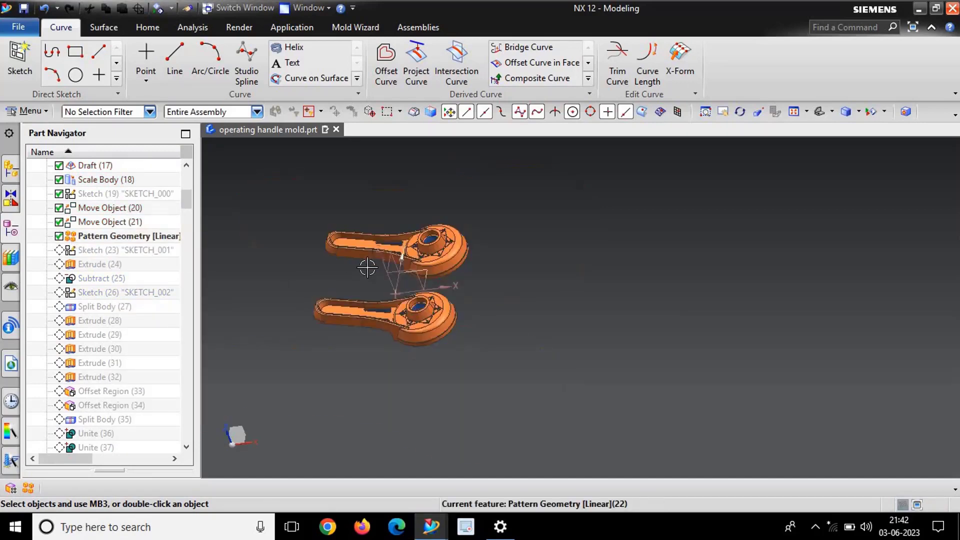
middle_click_drag(367, 265, 388, 257)
right_click(116, 226)
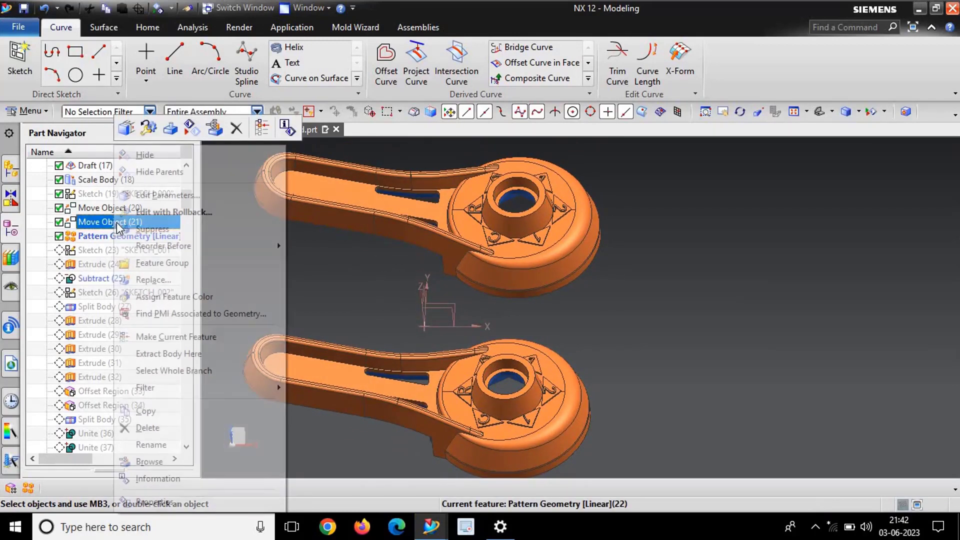
left_click(164, 334)
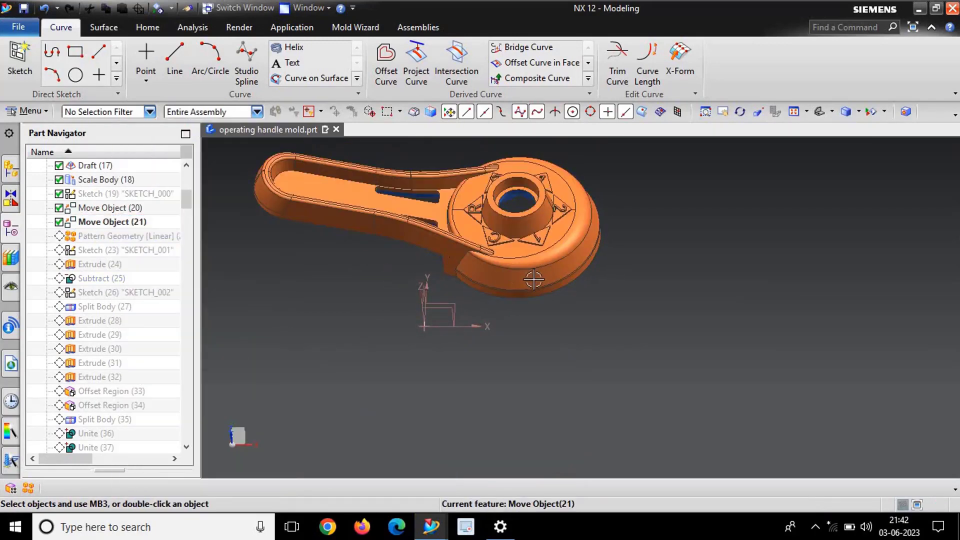
Step: Move the original handle body 10 mm along the X-axis vector as an associative Move Object
key("ctrl+t")
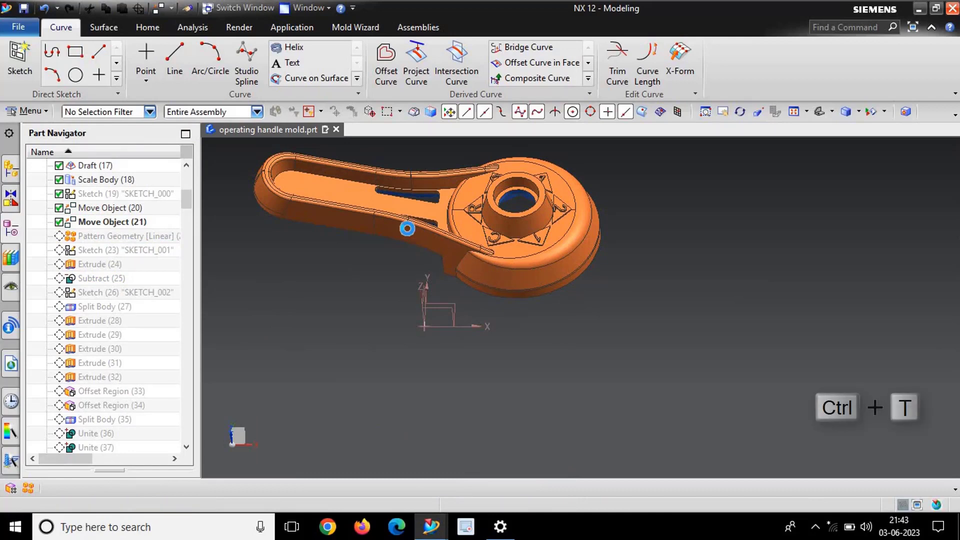
left_click(73, 115)
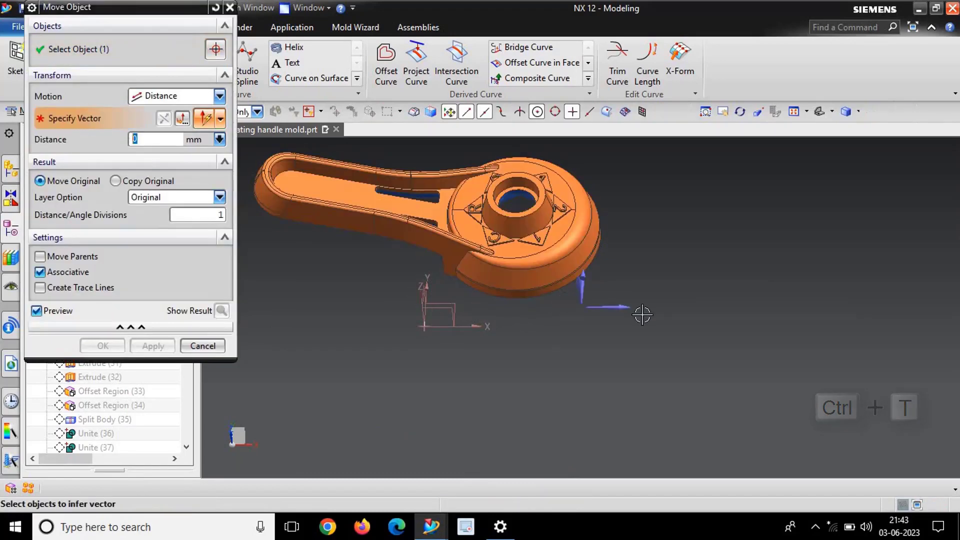
left_click(621, 308)
type("10")
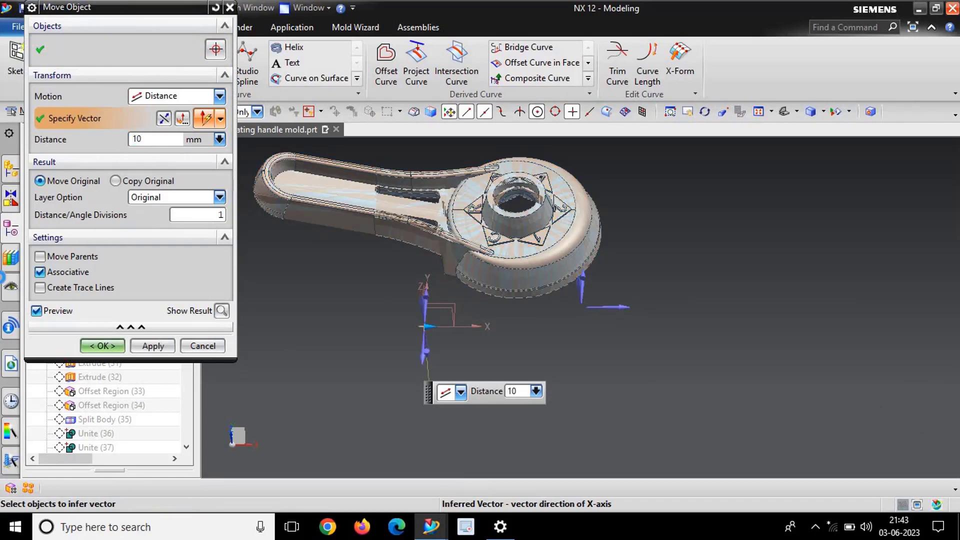
key("Return")
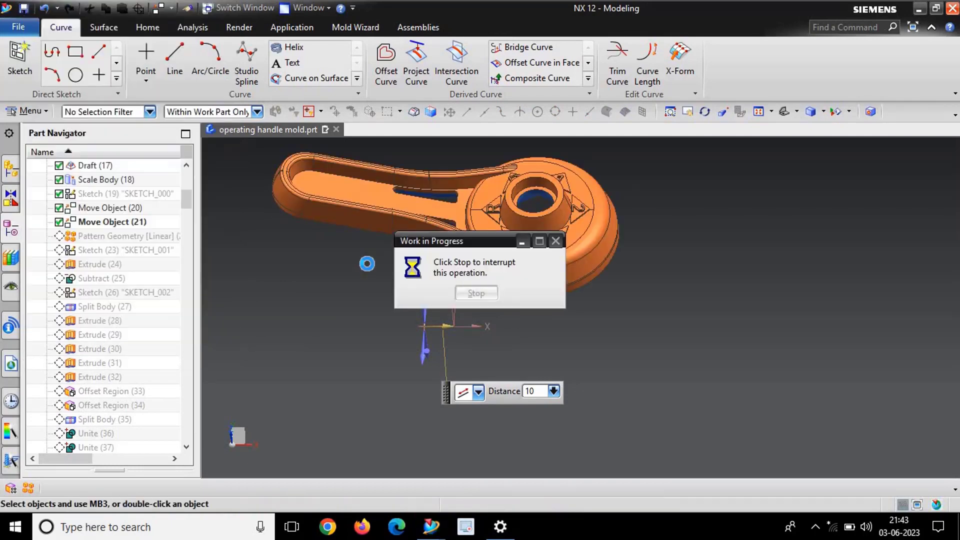
Step: Roll the model history forward to the final Screw Hole Series to rebuild the whole mold
middle_click_drag(450, 300, 430, 310)
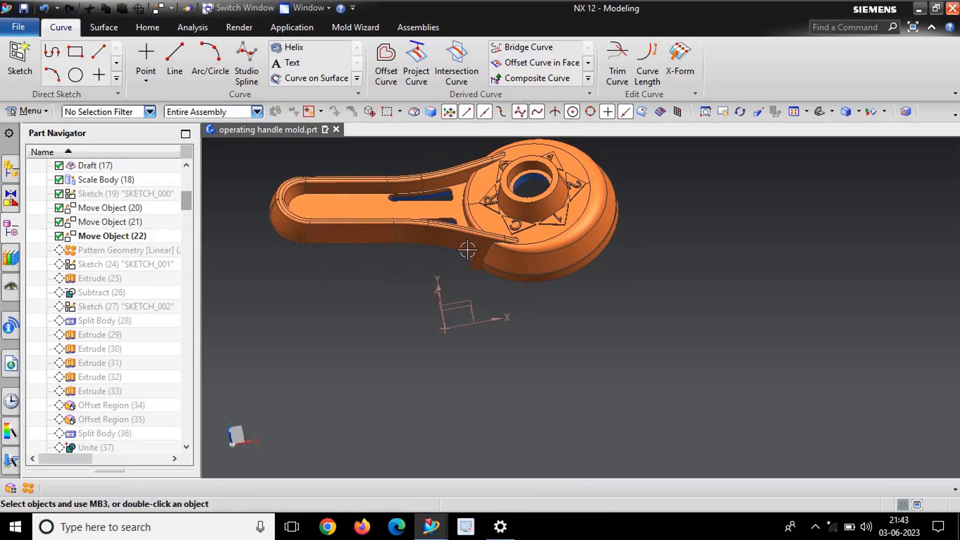
scroll(475, 258, "up", 5)
scroll(475, 258, "down", 5)
middle_click_drag(476, 258, 405, 250)
middle_click_drag(495, 244, 503, 270)
scroll(176, 364, "down", 15)
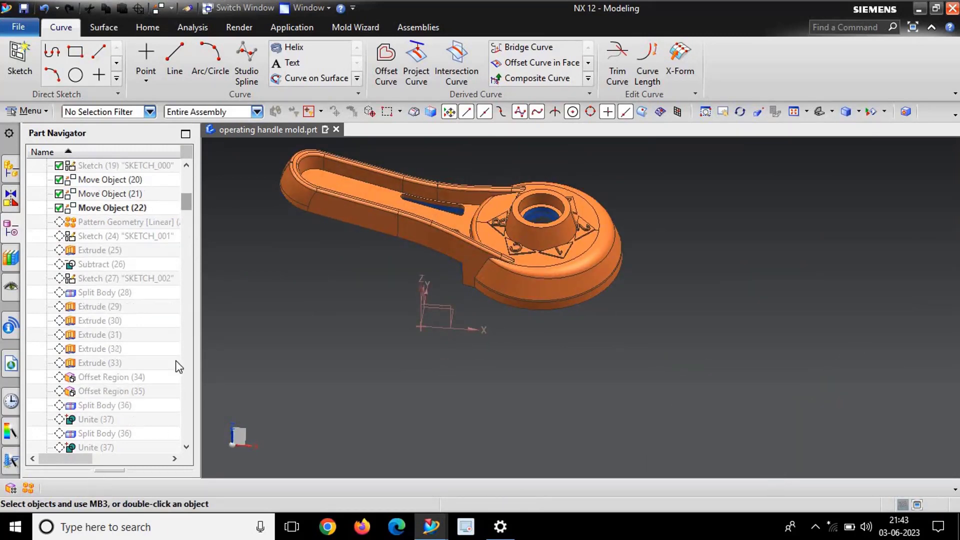
right_click(165, 433)
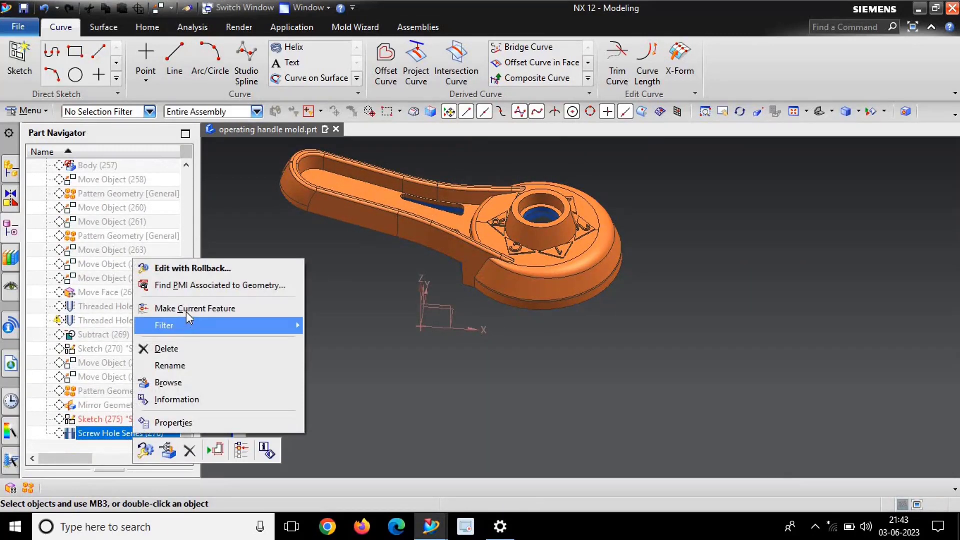
left_click(190, 310)
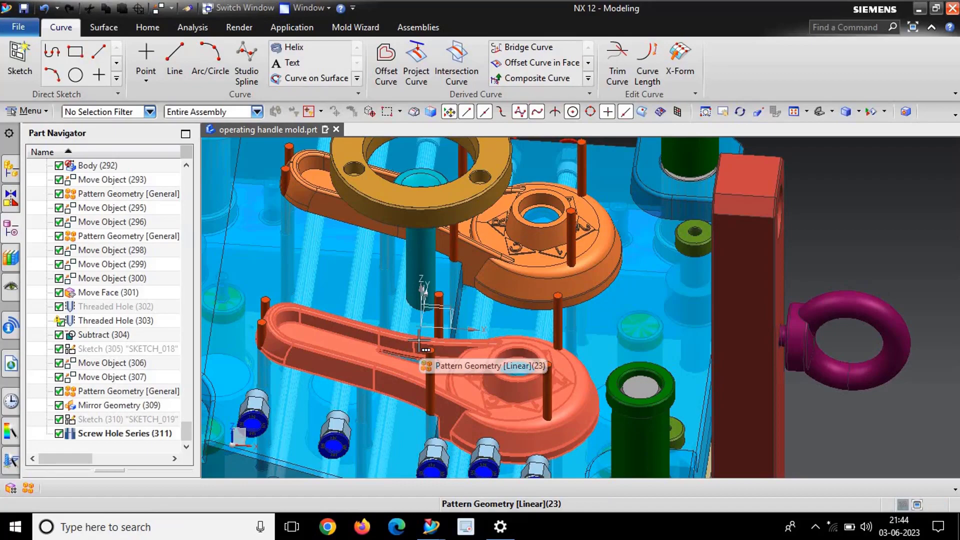
Step: Examine how both handle bodies sit against the surrounding red pins and the sprue
middle_click_drag(419, 341, 453, 368)
scroll(479, 335, "up", 3)
scroll(479, 335, "down", 3)
scroll(479, 335, "up", 3)
scroll(455, 335, "down", 2)
scroll(465, 345, "up", 1)
scroll(457, 356, "up", 2)
scroll(456, 359, "up", 1)
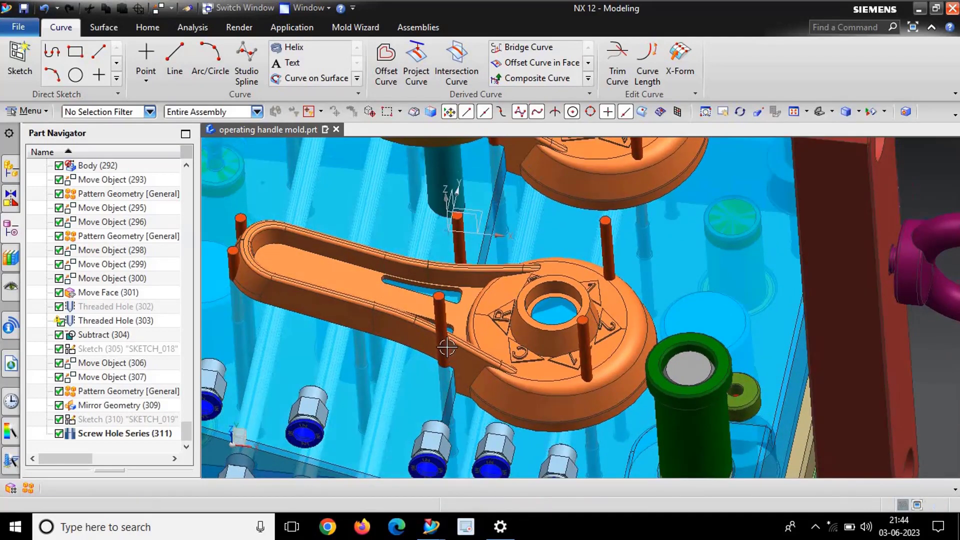
scroll(434, 289, "down", 3)
scroll(434, 289, "up", 3)
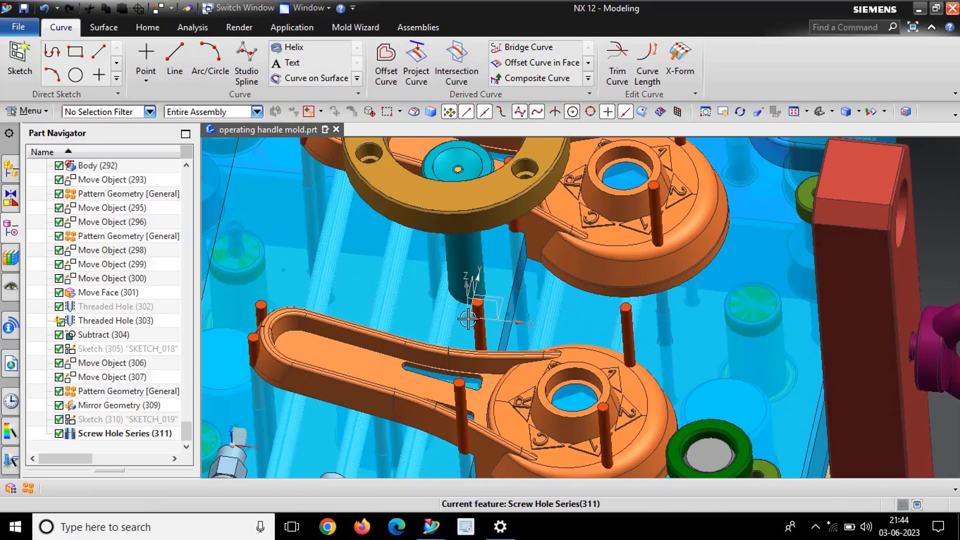
middle_click_drag(469, 319, 458, 317)
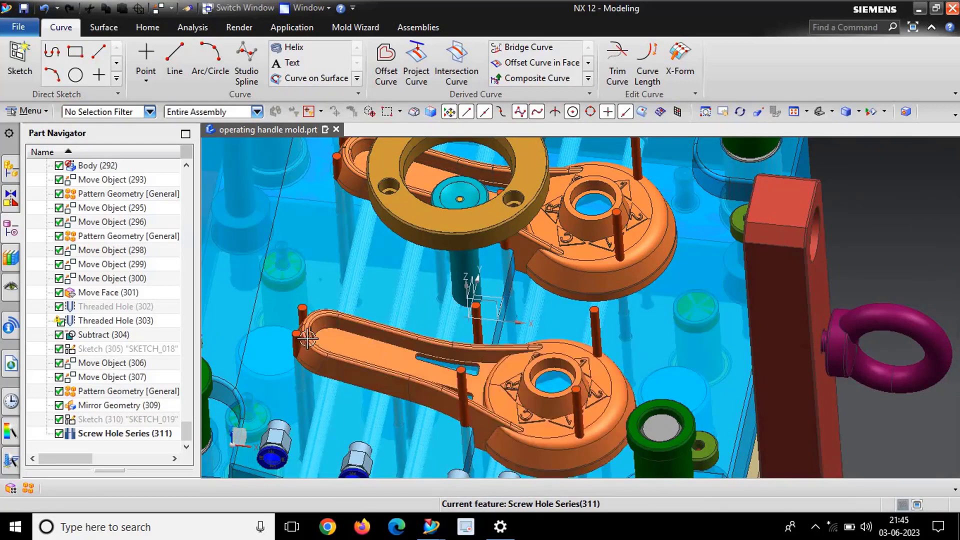
scroll(491, 365, "down", 2)
scroll(510, 363, "up", 4)
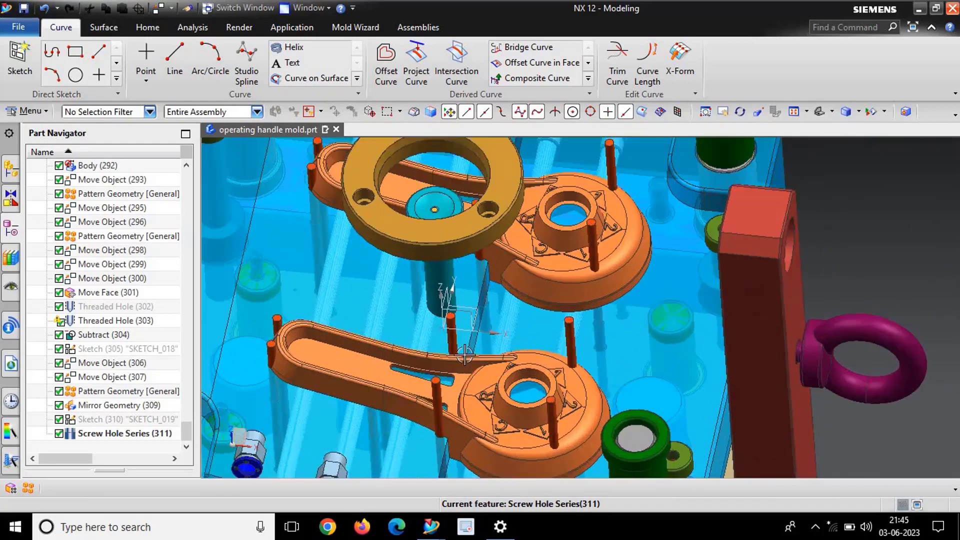
Step: Inspect the area between the two handles at the sprue's lower end and the nearby plate edge up close
scroll(470, 362, "down", 3)
middle_click_drag(471, 362, 455, 299)
scroll(448, 304, "up", 4)
scroll(448, 304, "up", 1)
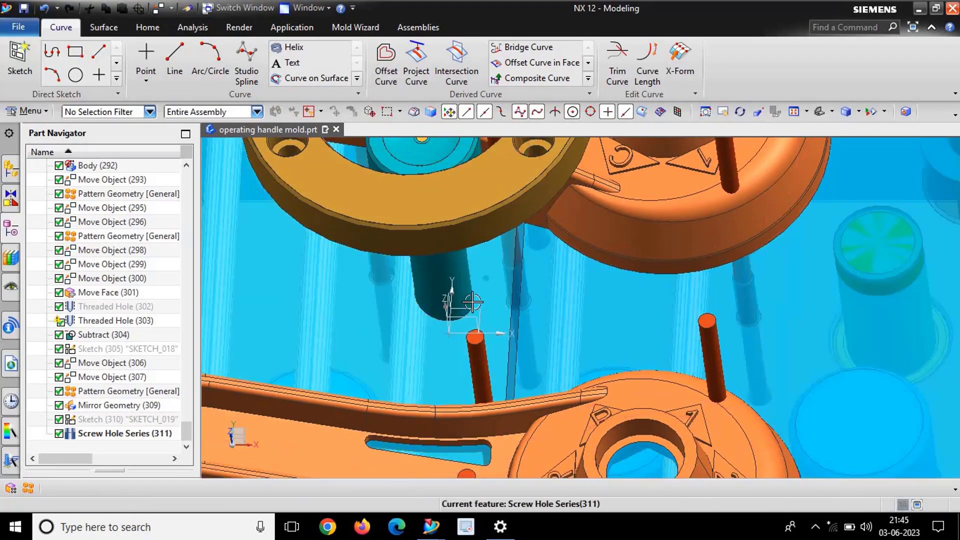
scroll(473, 286, "down", 3)
scroll(460, 307, "up", 3)
scroll(466, 332, "down", 3)
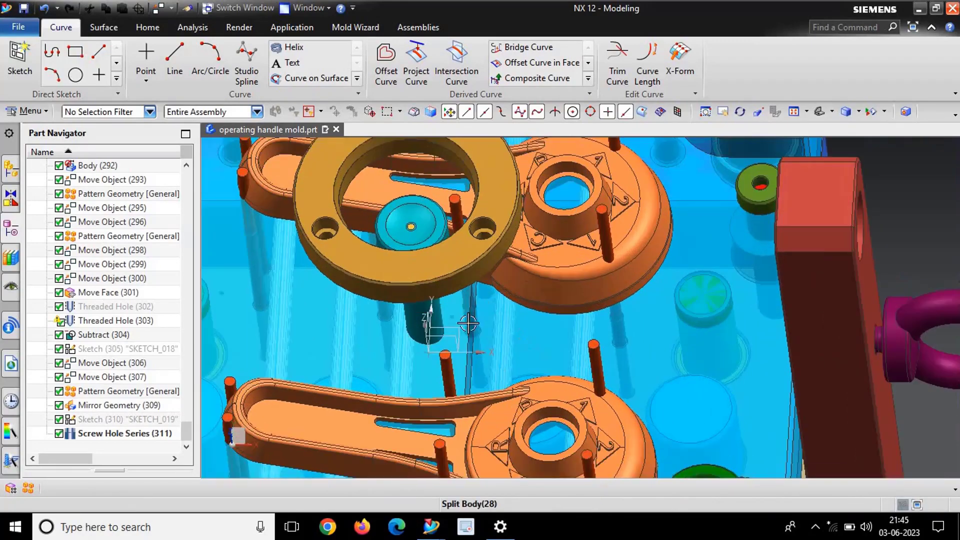
scroll(449, 320, "up", 3)
scroll(470, 311, "down", 3)
scroll(470, 311, "up", 2)
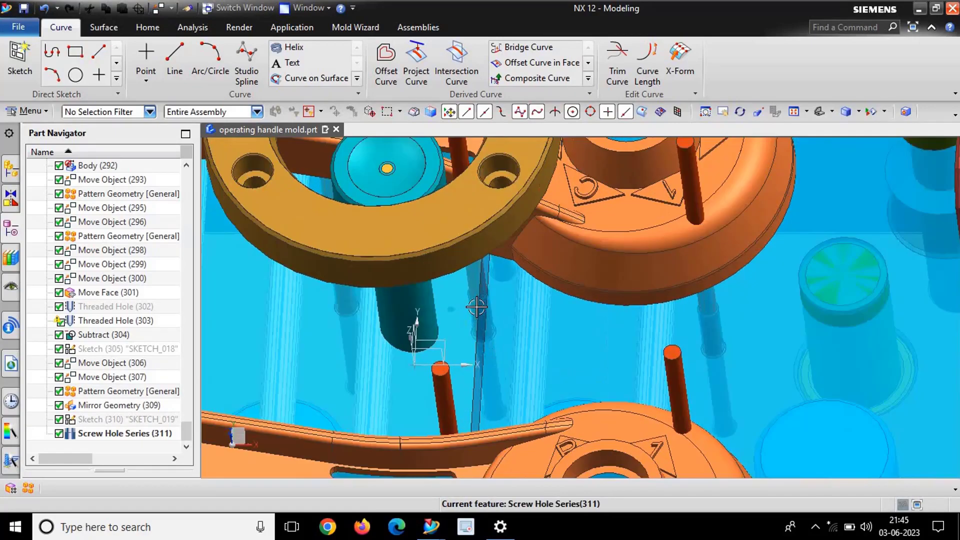
scroll(471, 311, "down", 3)
scroll(471, 311, "up", 1)
middle_click_drag(470, 311, 475, 330)
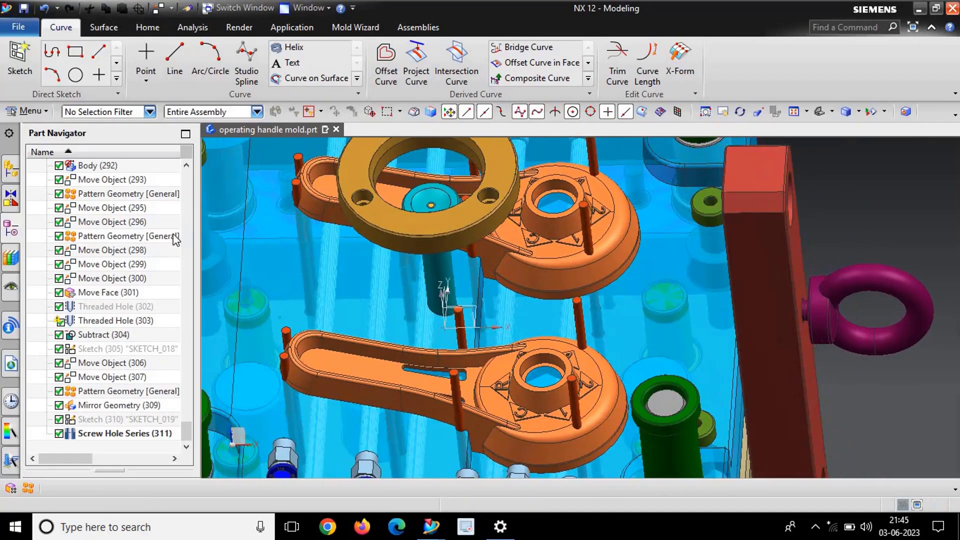
Step: Set the distance of the handle body's second Move Object feature (21) to 12 mm and rebuild the mold
left_click_drag(187, 433, 184, 173)
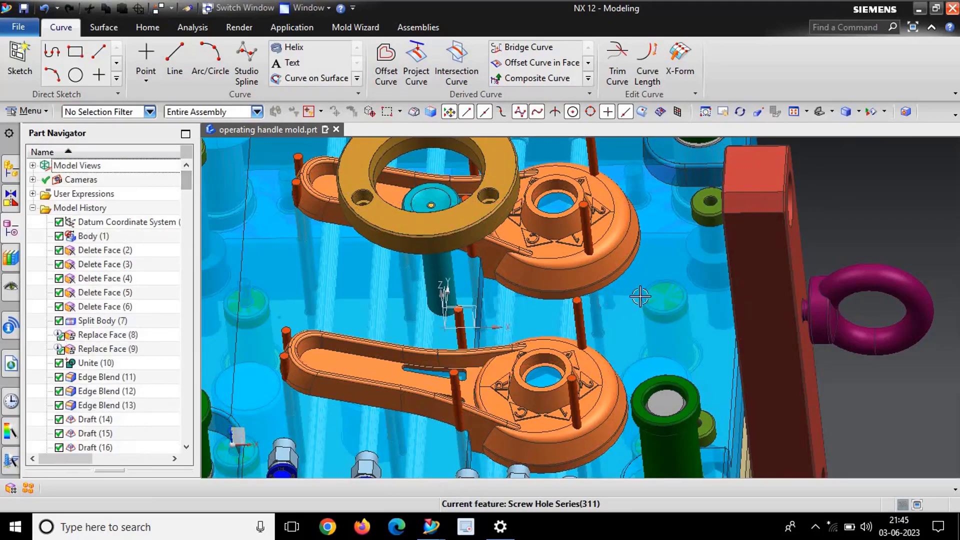
scroll(640, 296, "down", 1)
middle_click_drag(641, 296, 609, 273)
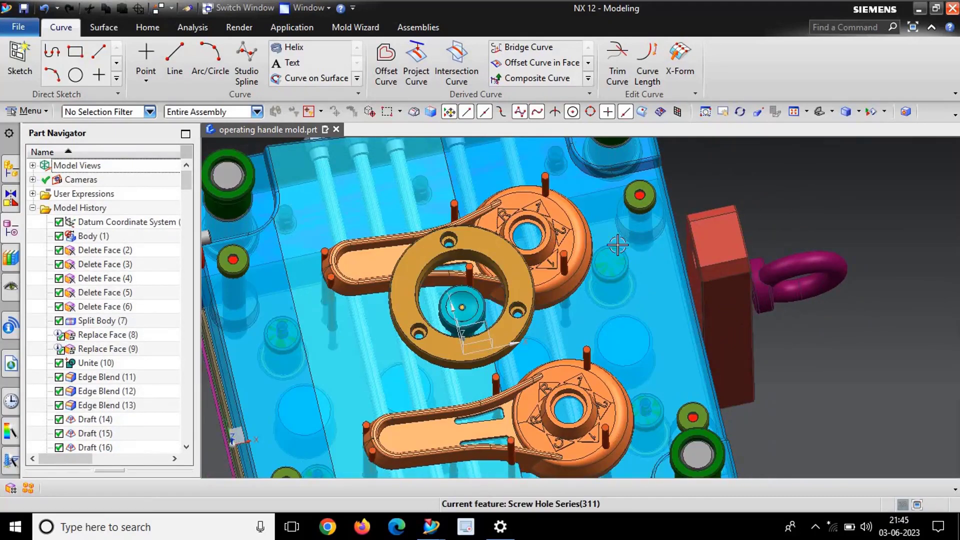
scroll(655, 224, "down", 2)
middle_click_drag(449, 307, 206, 298)
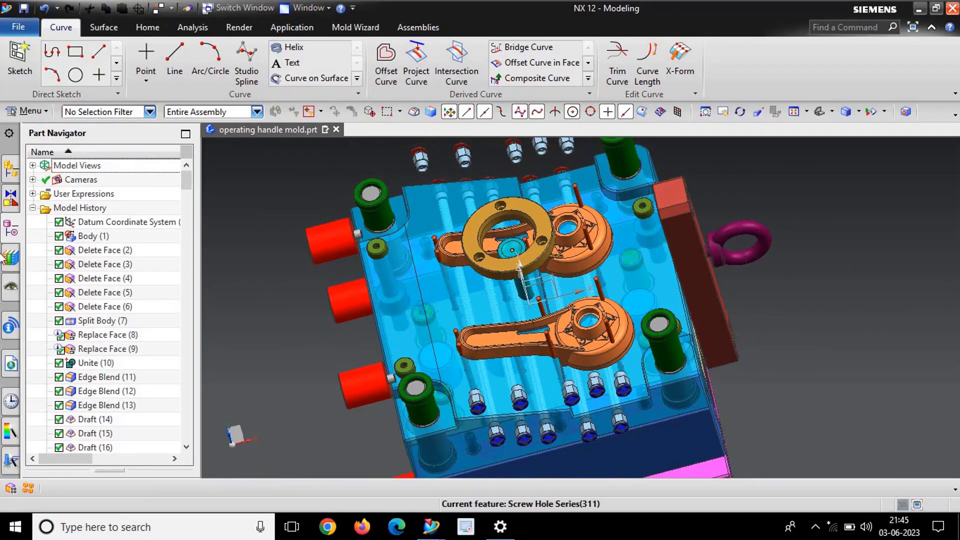
scroll(91, 400, "down", 20)
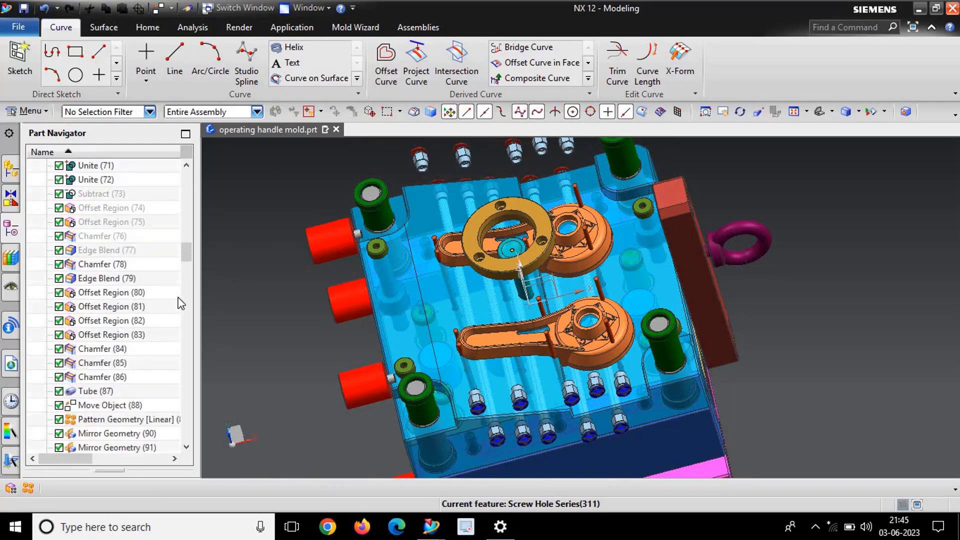
scroll(186, 255, "up", 20)
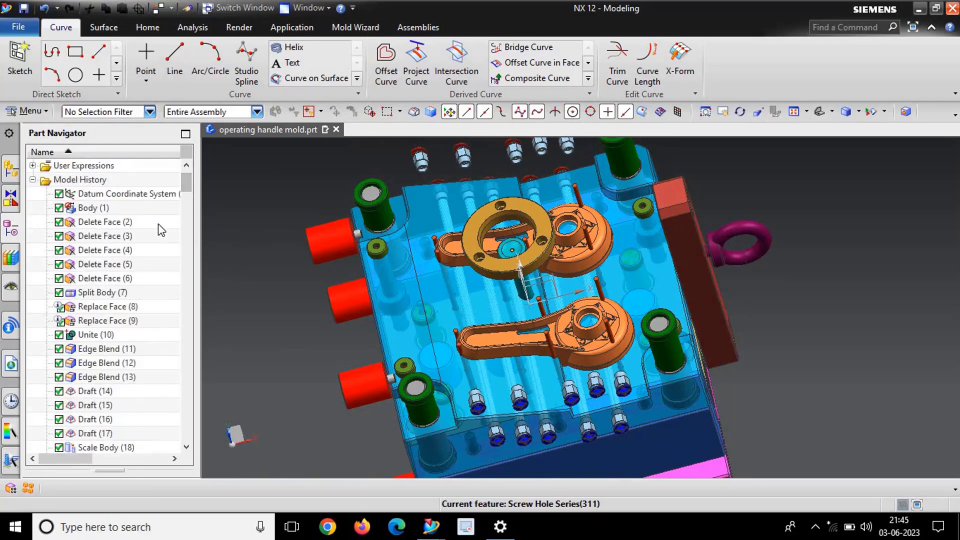
scroll(187, 193, "down", 3)
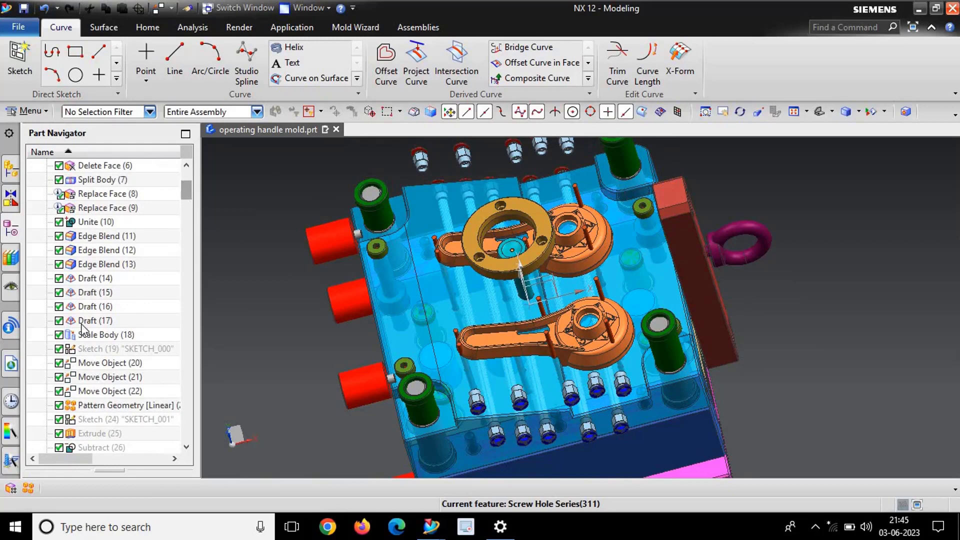
left_click(94, 378)
double_click(94, 391)
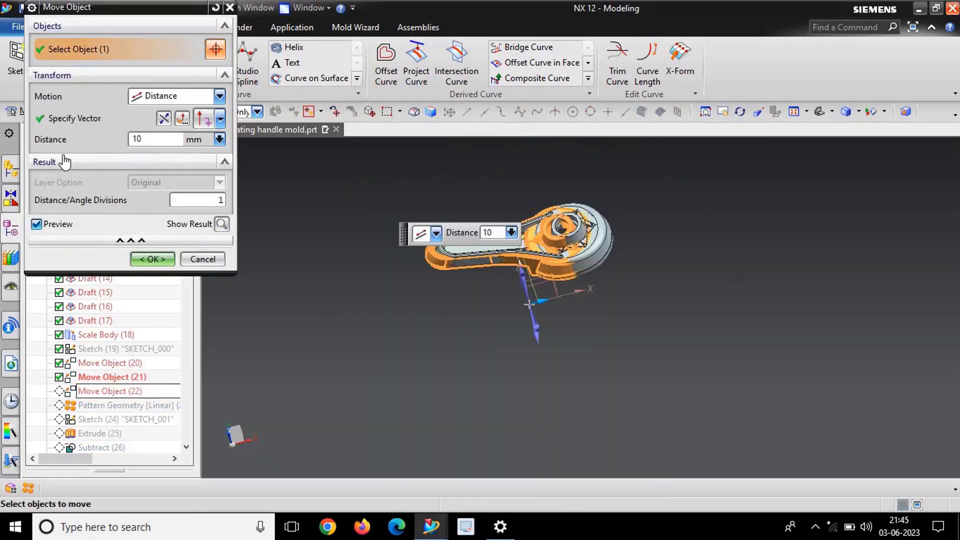
left_click_drag(104, 152, 84, 165)
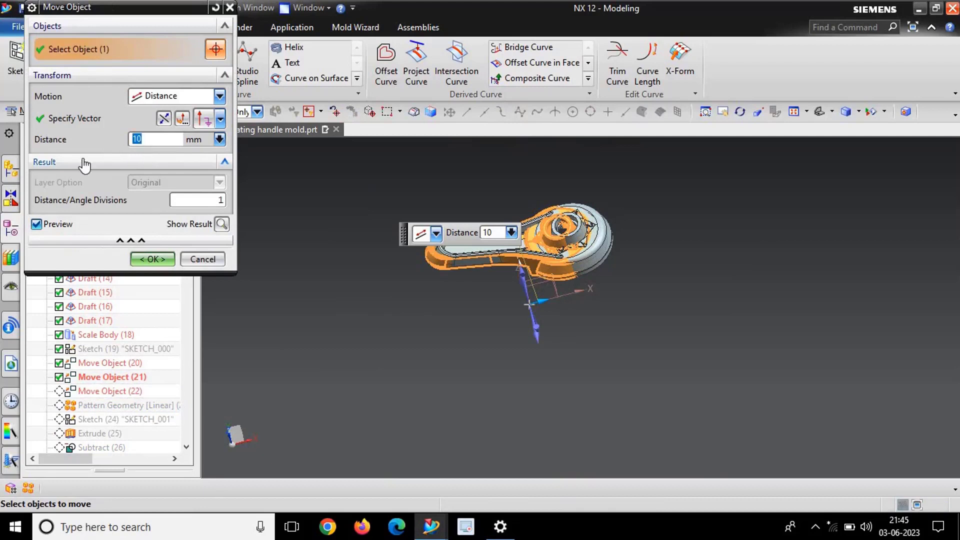
key("Return")
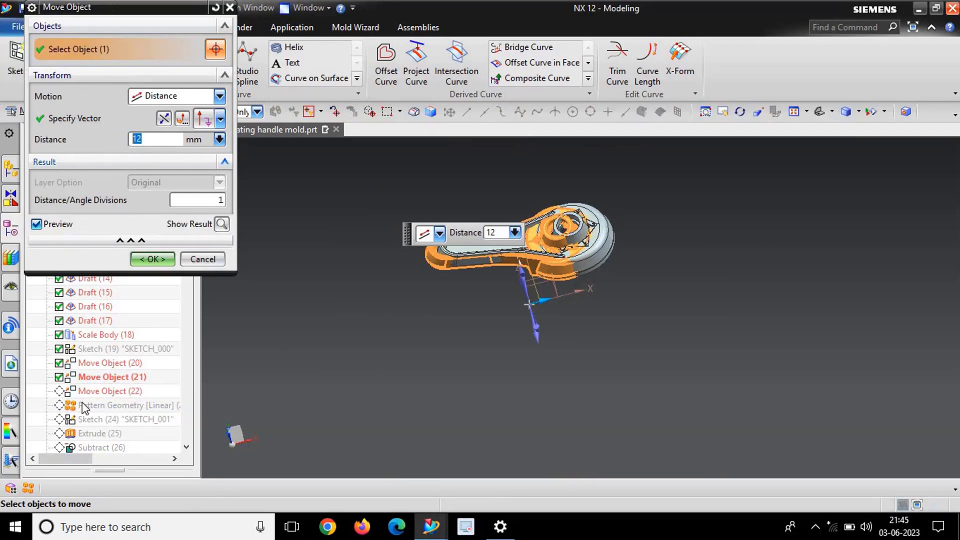
left_click(153, 259)
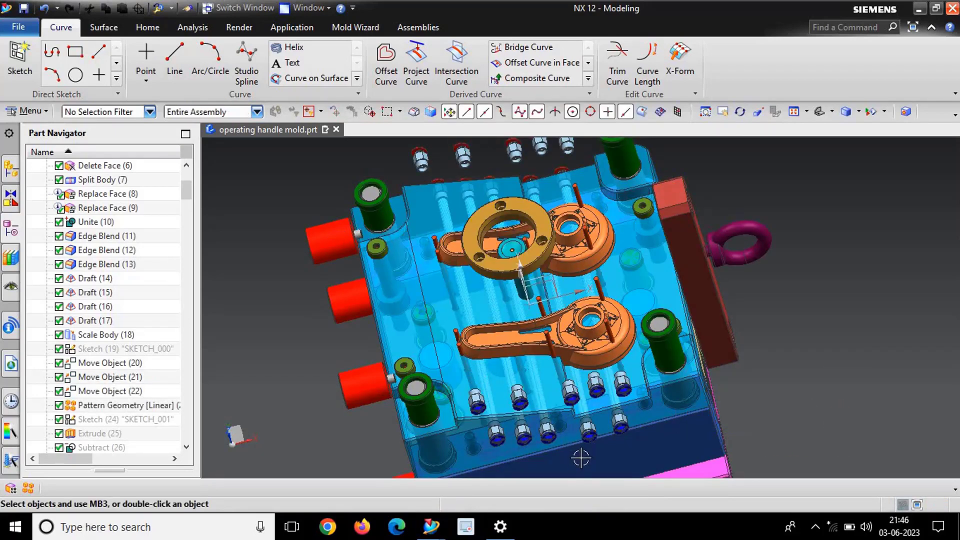
Step: Examine how the front handle body sits against the surrounding red pins and nearby cooling fittings
scroll(564, 351, "up", 5)
mouse_move(550, 350)
middle_mouse_down()
mouse_move(529, 365)
mouse_move(540, 381)
mouse_move(537, 361)
middle_mouse_up()
scroll(512, 330, "down", 3)
scroll(511, 322, "up", 3)
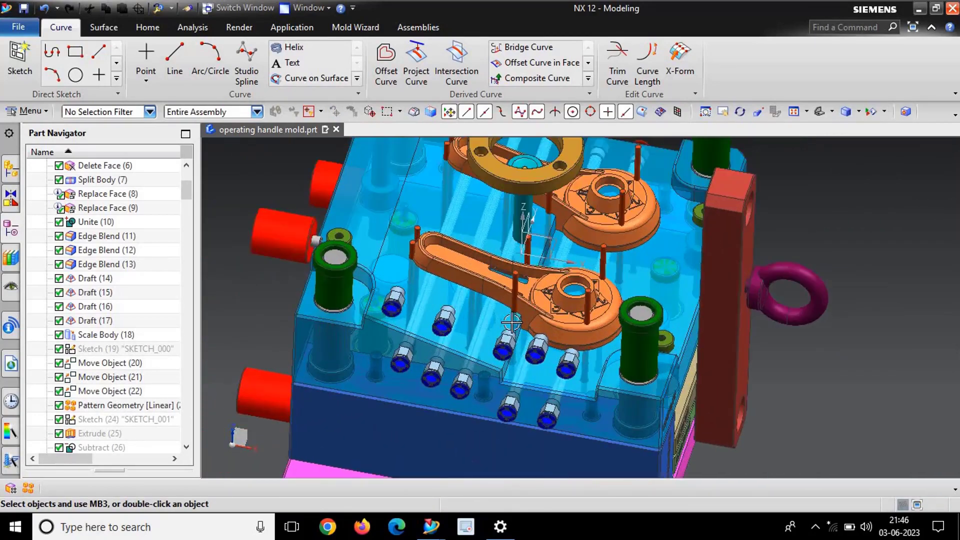
scroll(511, 322, "down", 3)
scroll(517, 330, "up", 6)
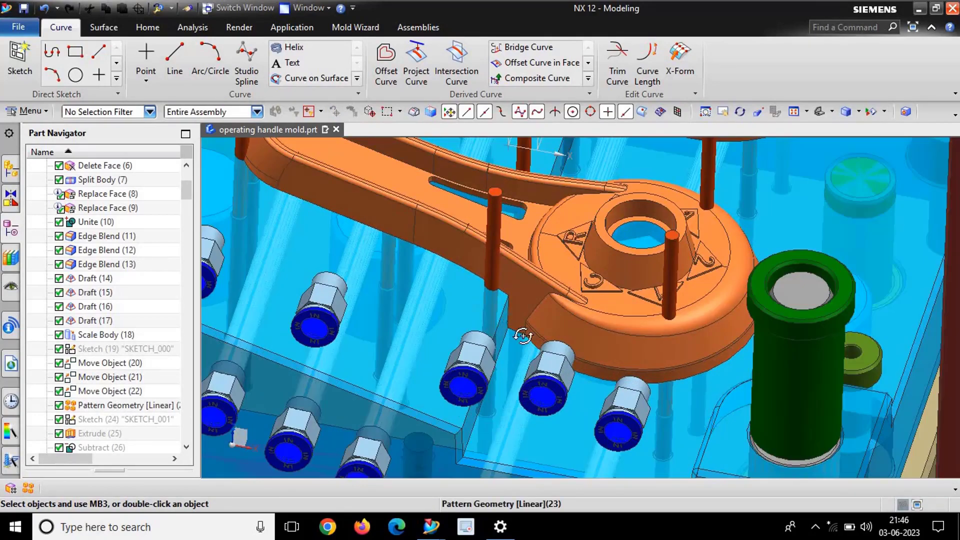
middle_click_drag(523, 336, 510, 336)
scroll(510, 337, "up", 1)
scroll(504, 336, "down", 6)
scroll(506, 324, "up", 3)
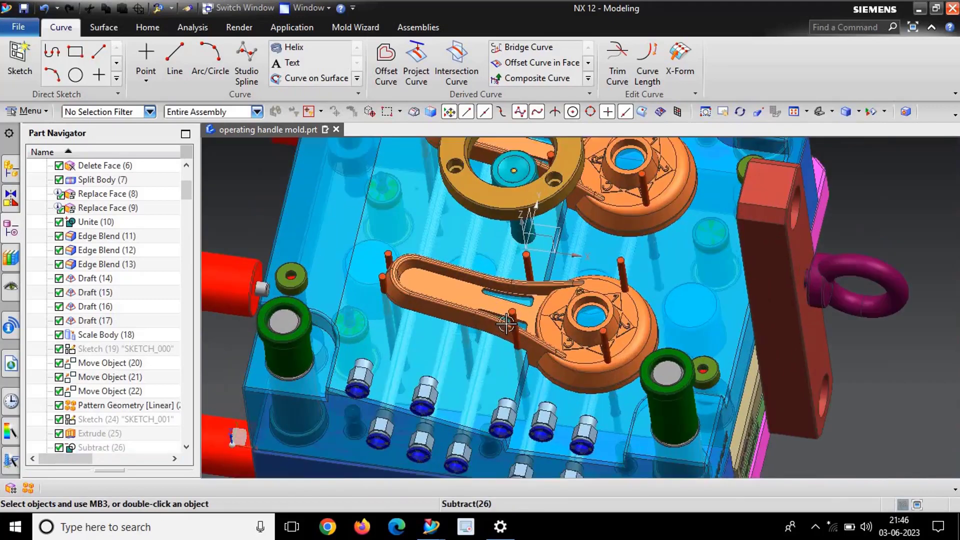
scroll(506, 323, "up", 3)
Step: Locate the patterned red pins in the model history and make their source sketch, SKETCH_006, the current feature
left_click(514, 317)
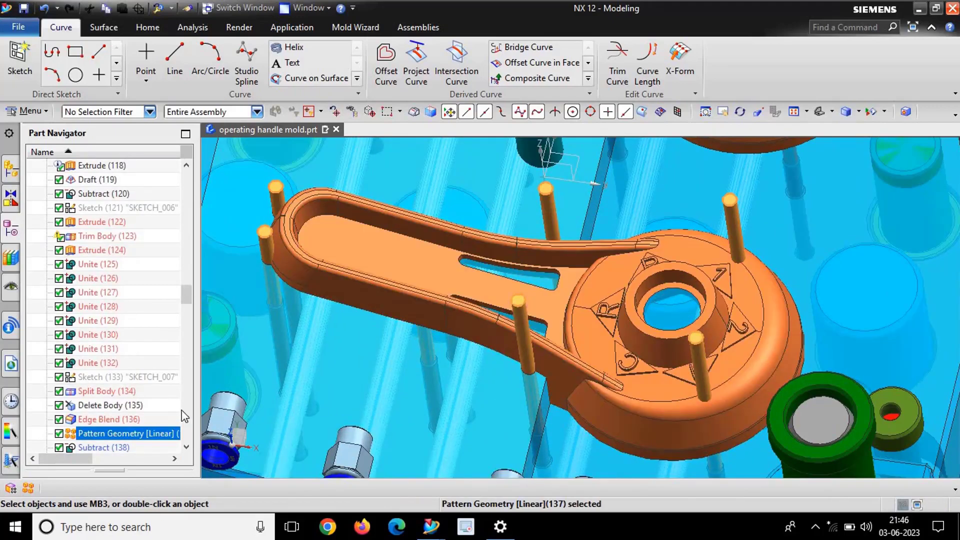
scroll(447, 337, "down", 5)
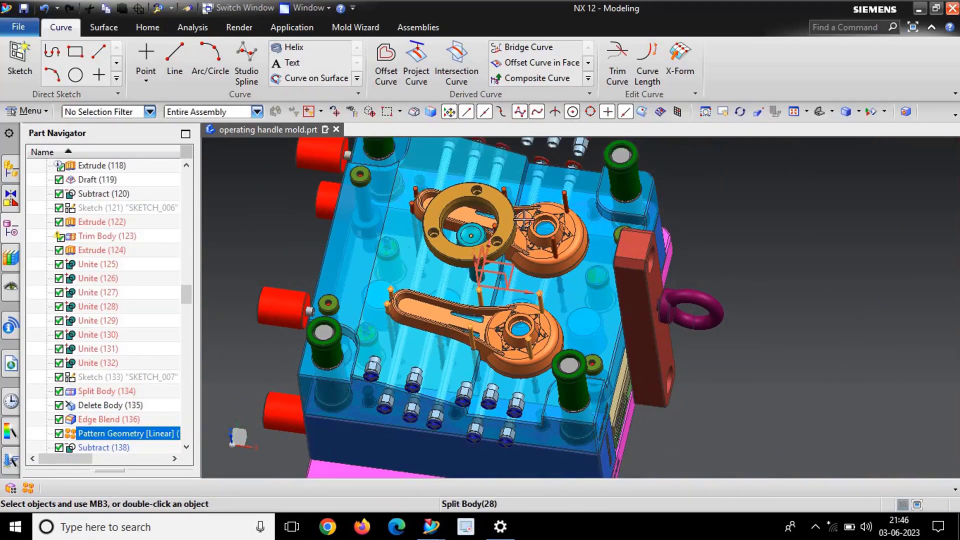
left_click(98, 208)
right_click(98, 209)
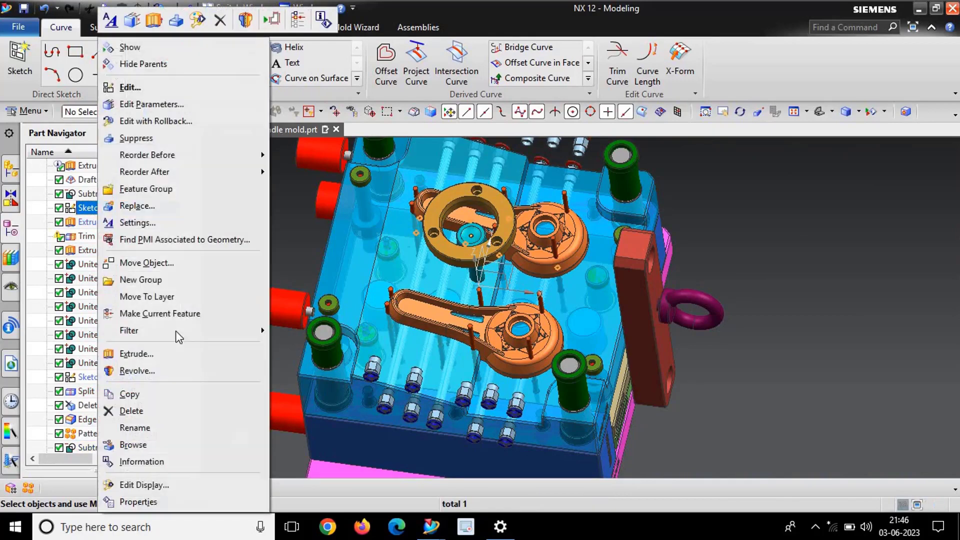
left_click(155, 314)
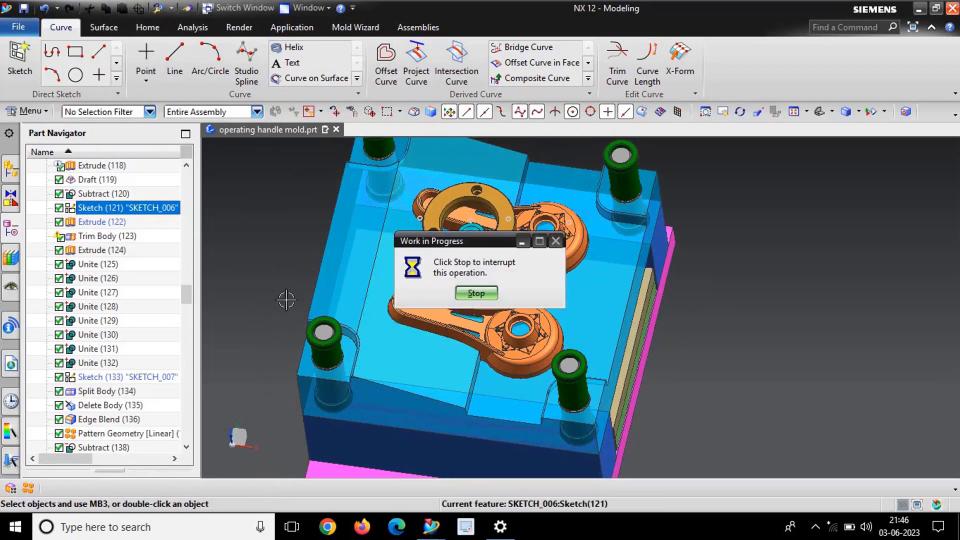
Step: Open SKETCH_006 for editing and check its pin circles against the two handle bodies
scroll(523, 281, "up", 5)
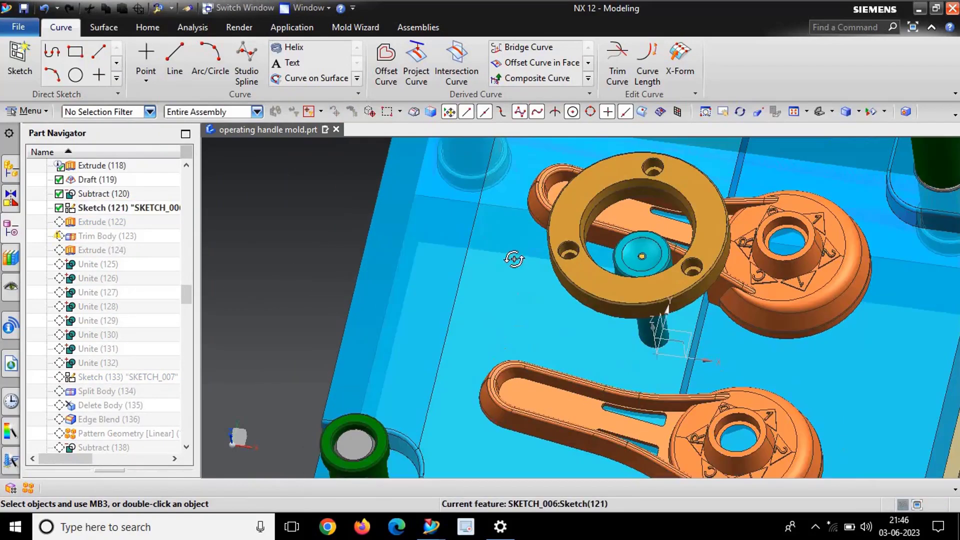
middle_click_drag(512, 260, 523, 245)
scroll(522, 245, "down", 5)
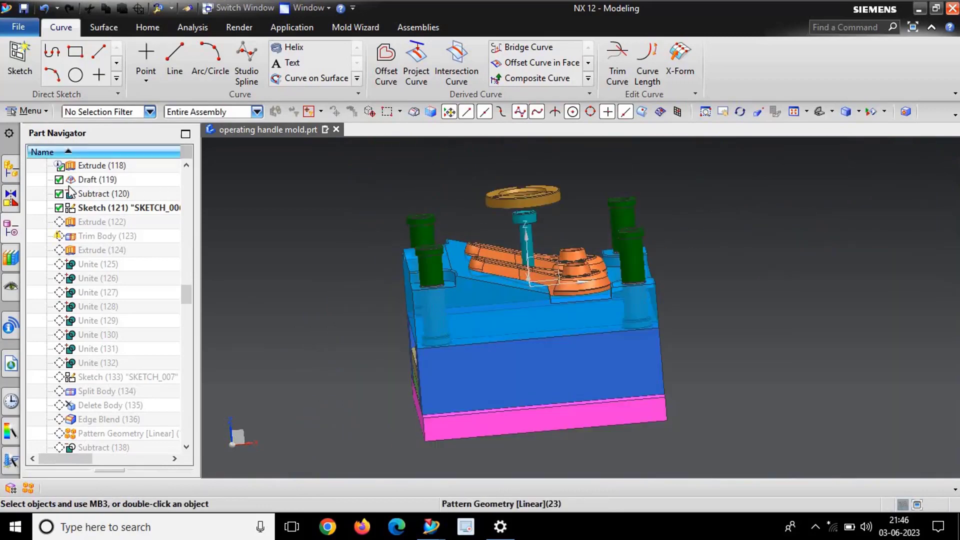
left_click(100, 195)
double_click(104, 209)
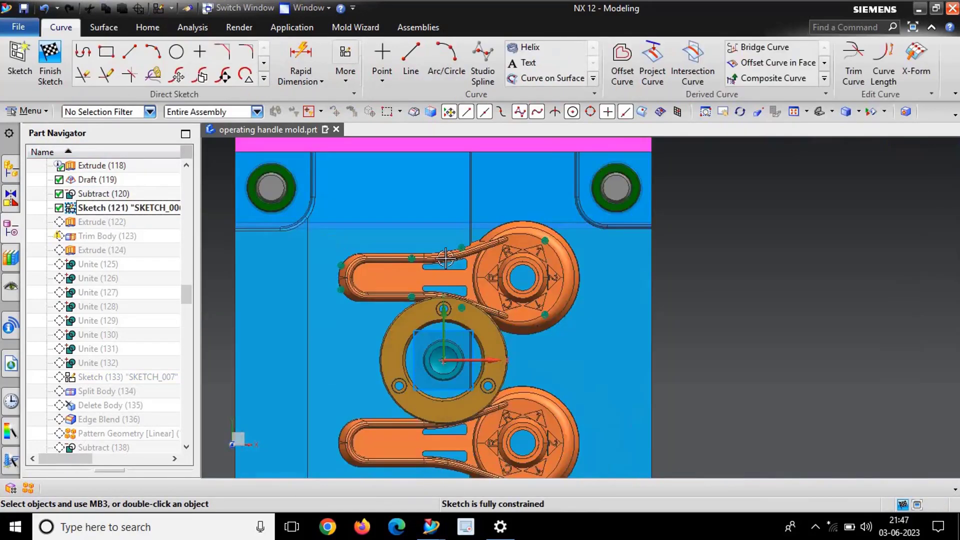
scroll(480, 350, "down", 5)
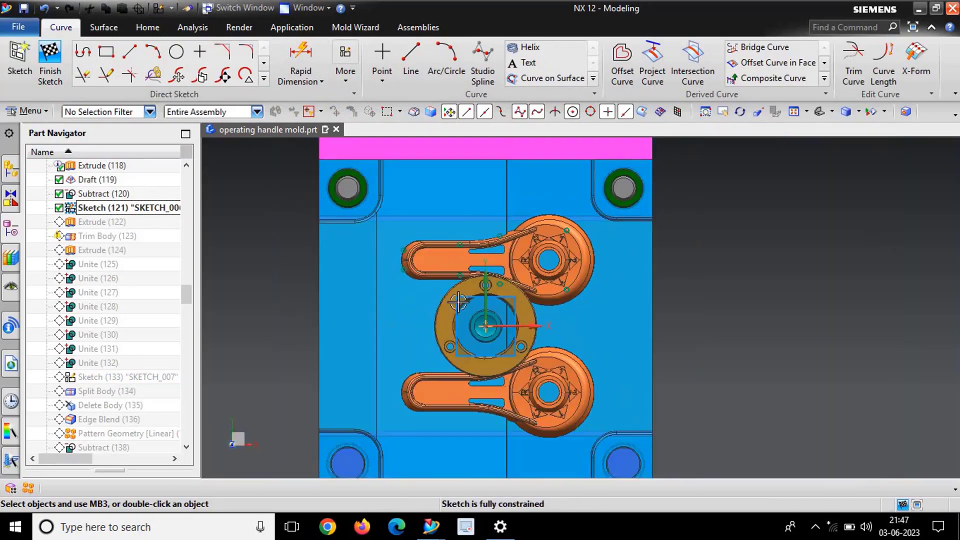
scroll(460, 300, "up", 4)
scroll(403, 280, "down", 4)
scroll(403, 281, "up", 3)
scroll(454, 272, "down", 3)
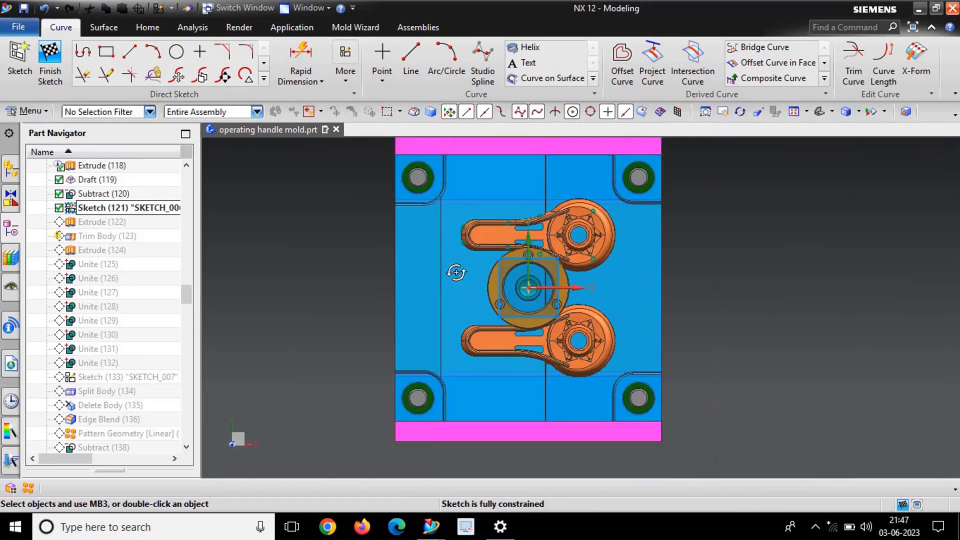
middle_click_drag(454, 273, 457, 240)
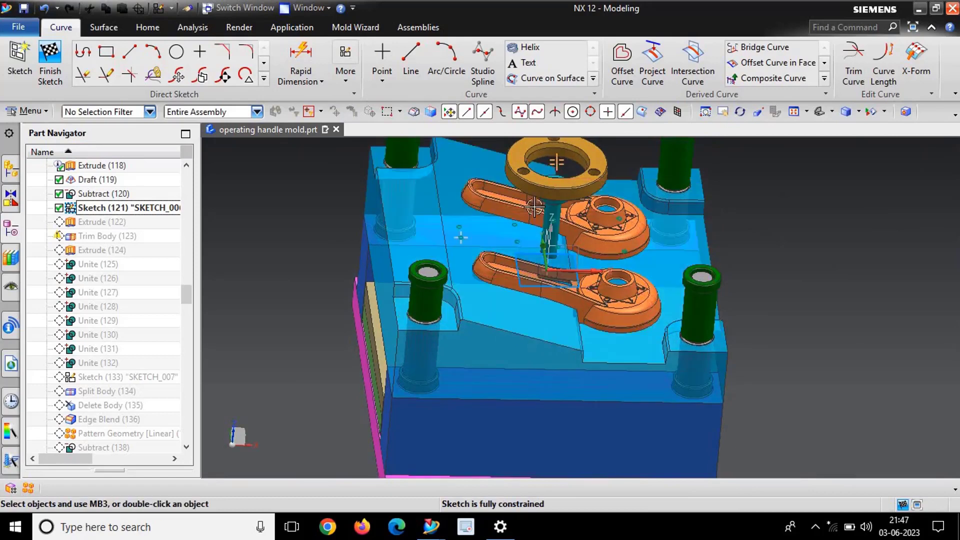
Step: Hide every object except the original handle body that the pin circles belong to
scroll(480, 239, "up", 2)
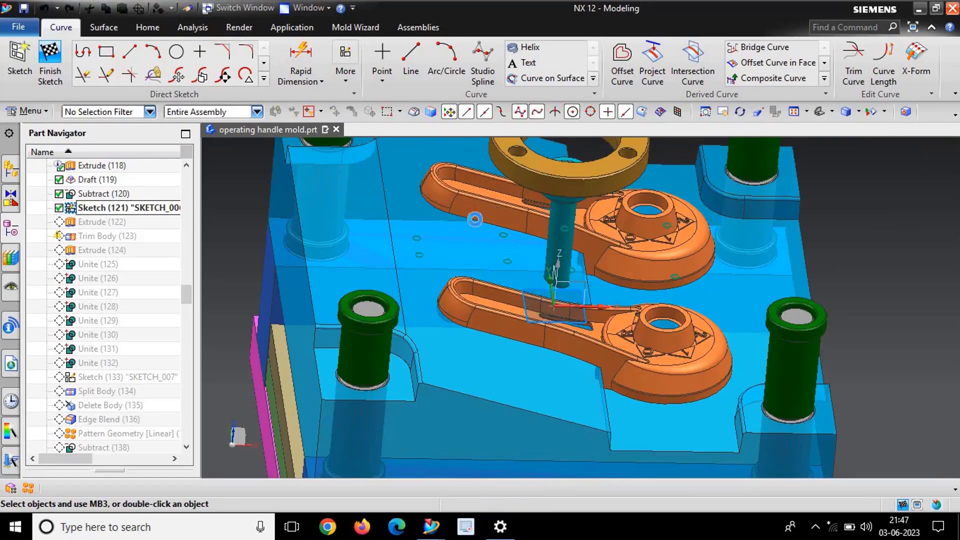
key("ctrl+b")
left_click(472, 205)
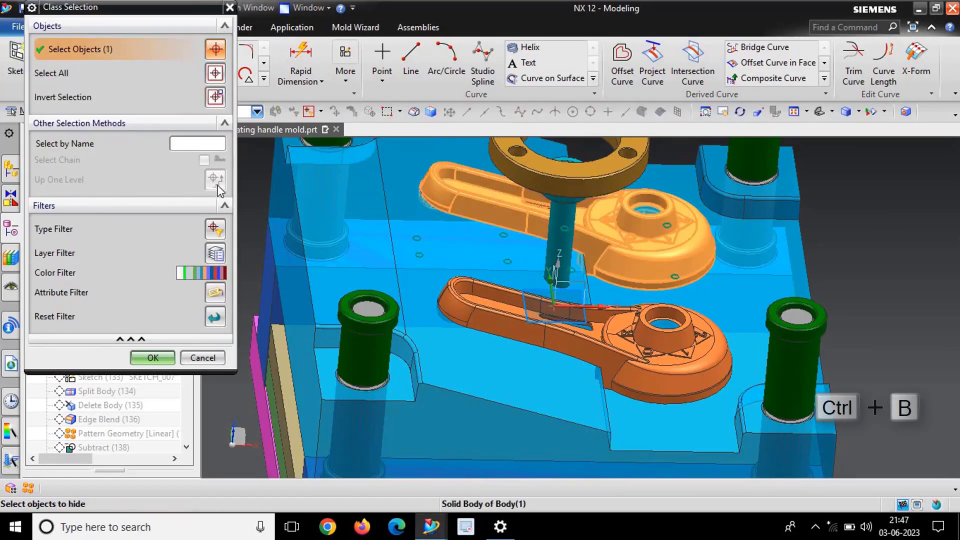
left_click(215, 98)
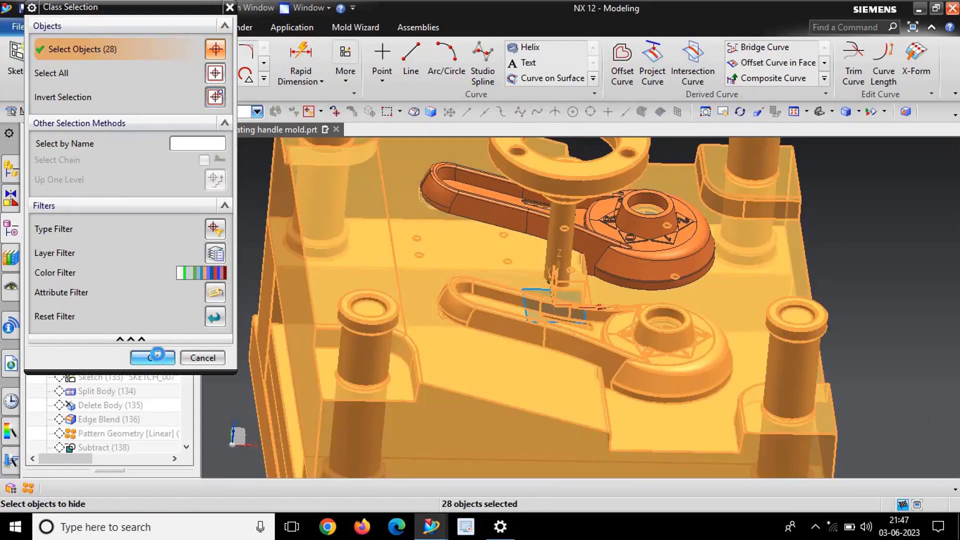
left_click(155, 357)
middle_click_drag(497, 276, 559, 205)
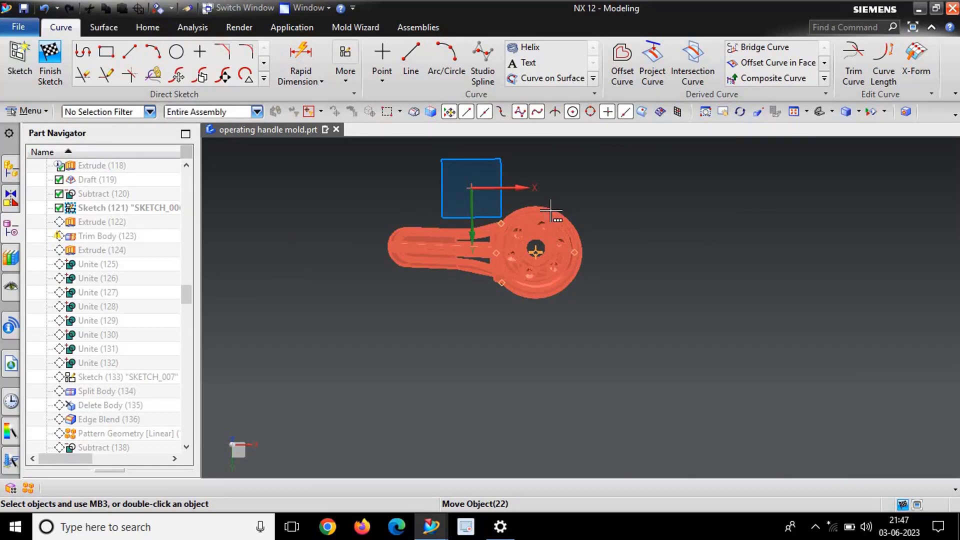
key("F8")
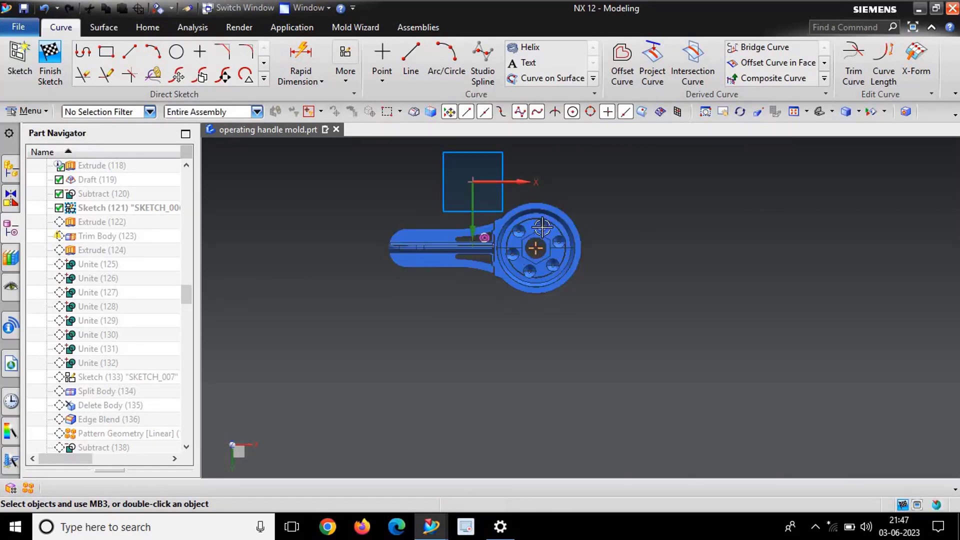
scroll(495, 244, "up", 4)
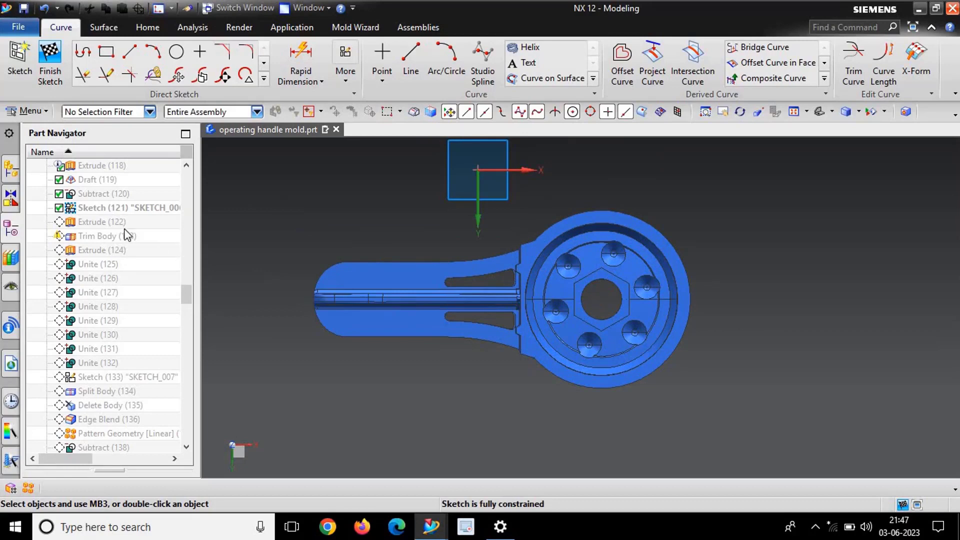
Step: Show the dimensions of SKETCH_006 and check the pin circles' positions around the handle outline
right_click(103, 215)
left_click(183, 96)
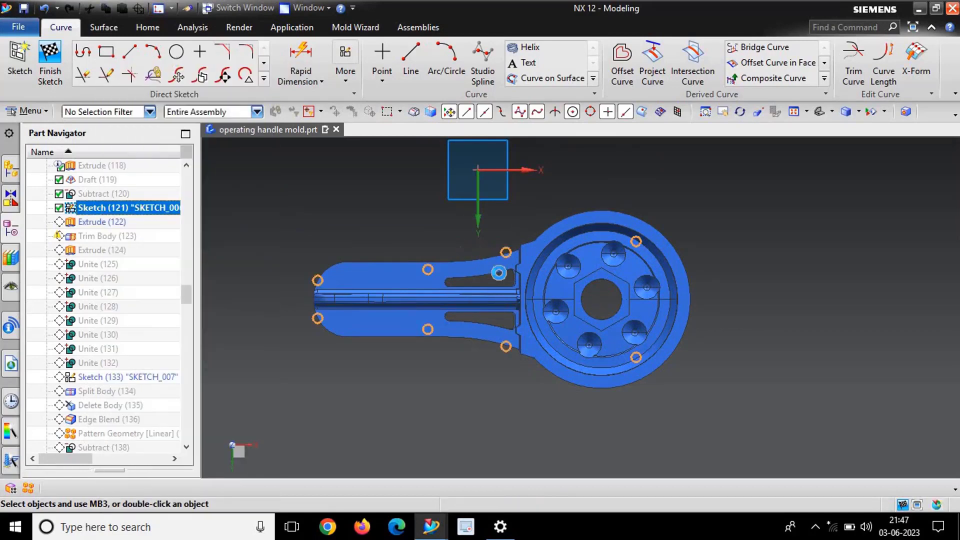
scroll(454, 259, "down", 1)
scroll(467, 292, "up", 3)
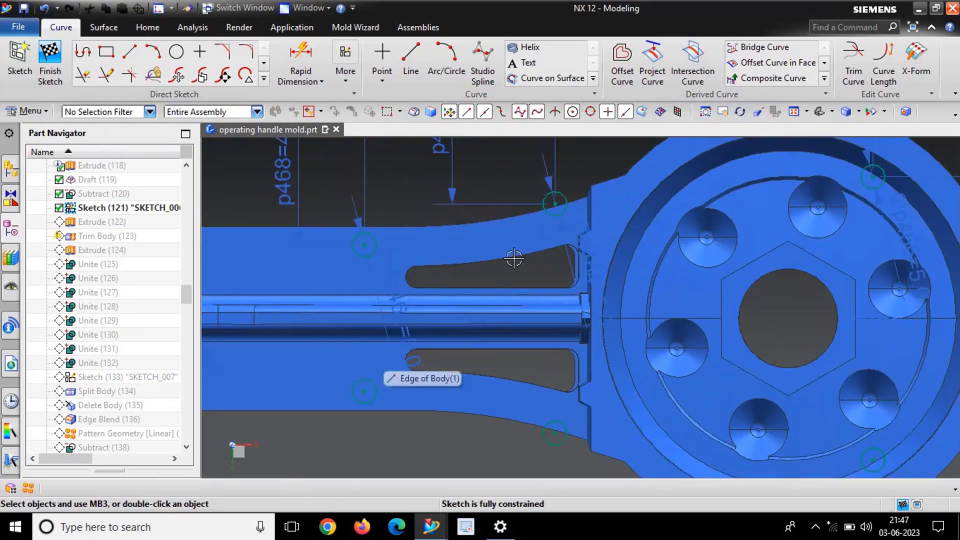
scroll(513, 258, "down", 4)
scroll(431, 314, "up", 4)
scroll(419, 317, "down", 4)
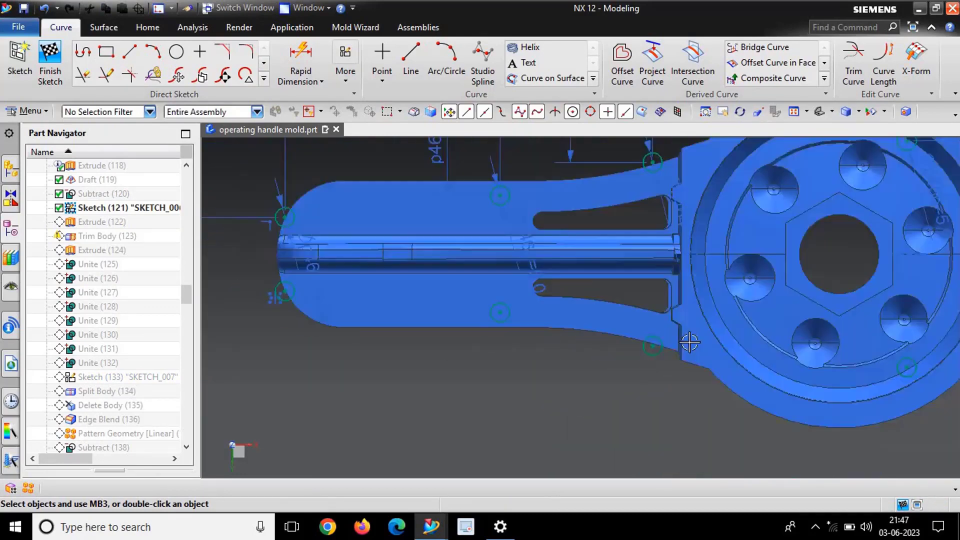
scroll(514, 333, "up", 3)
scroll(515, 333, "down", 3)
scroll(480, 343, "up", 3)
scroll(515, 240, "down", 3)
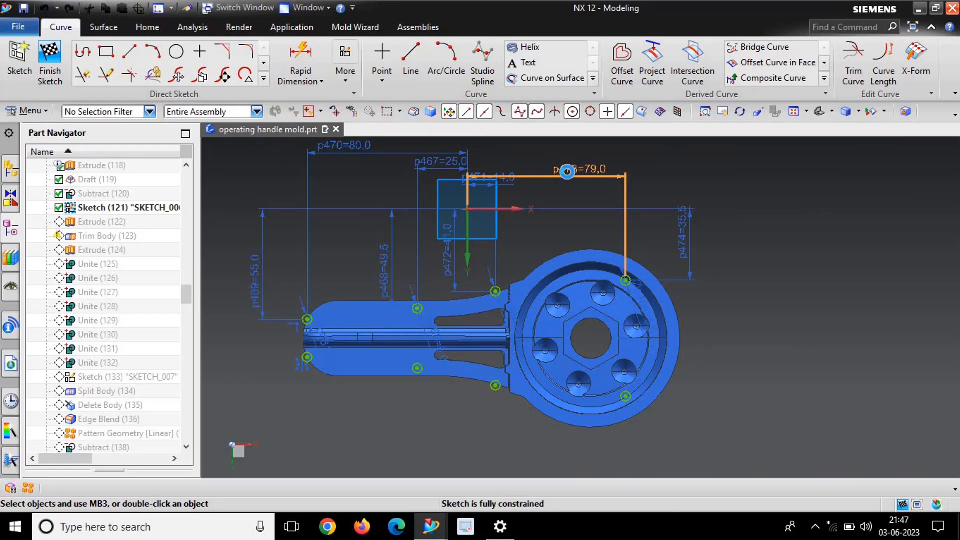
Step: Set the horizontal dimension p473, from the sketch origin to the pin circle on the round hub, to 91 mm
double_click(565, 172)
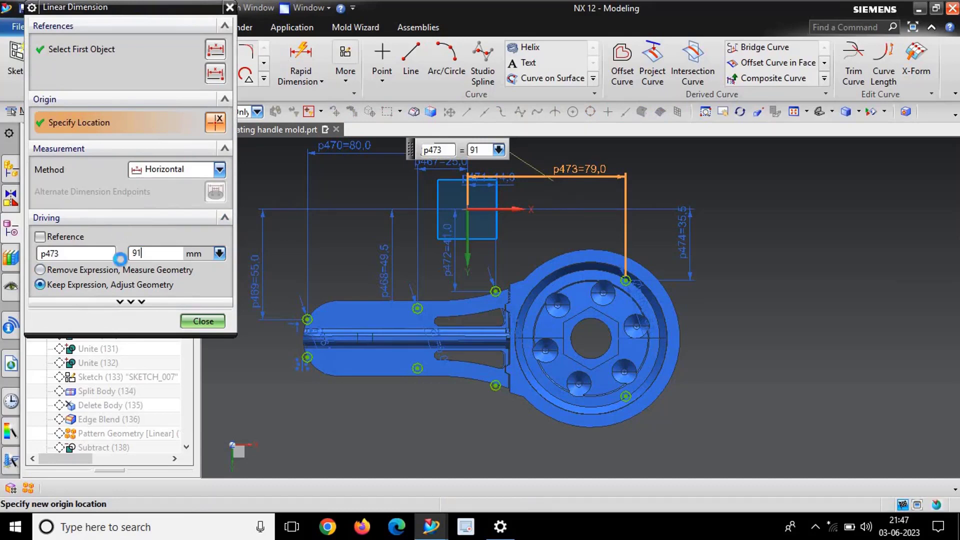
type("91")
key("Return")
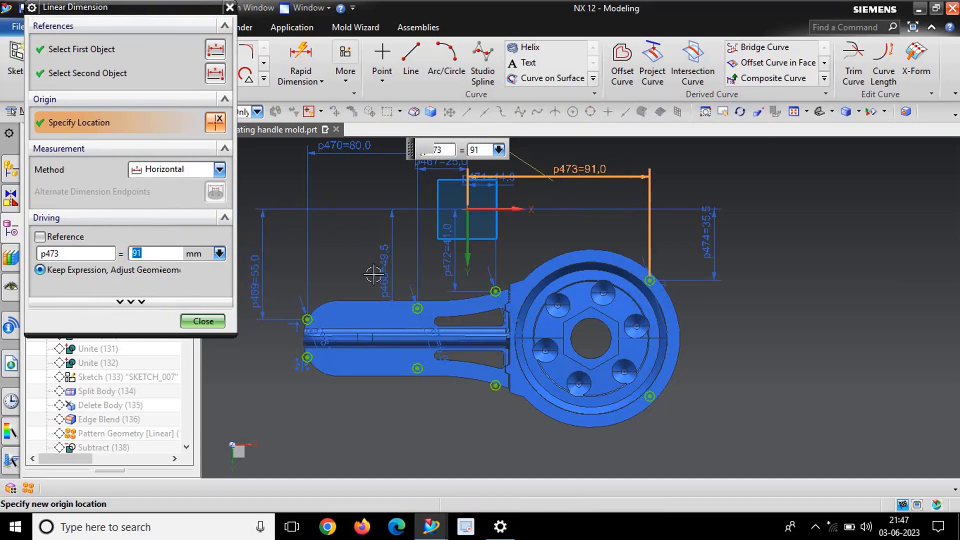
Step: Set the horizontal dimension p471, from the sketch origin to the pin circle at the handle's neck, to 26 mm
scroll(487, 179, "up", 3)
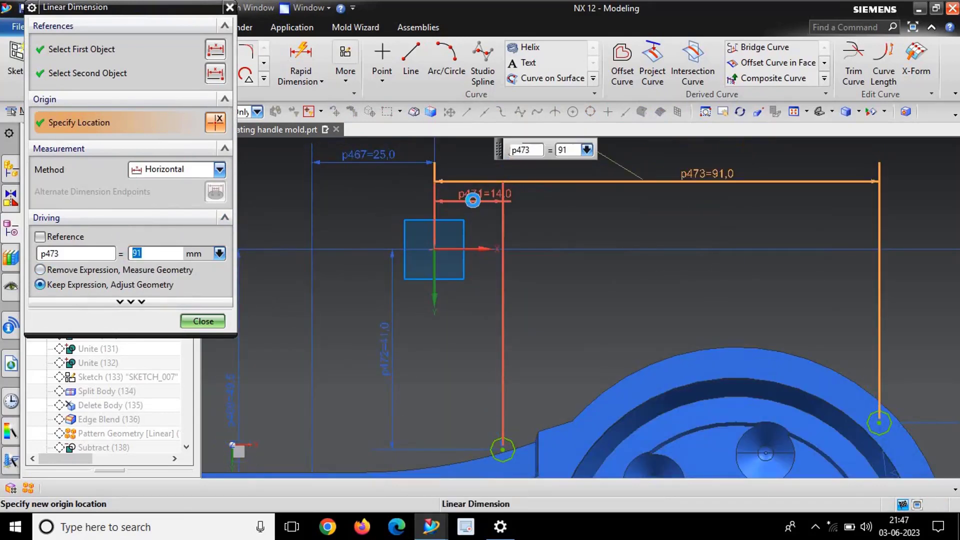
double_click(472, 200)
double_click(449, 203)
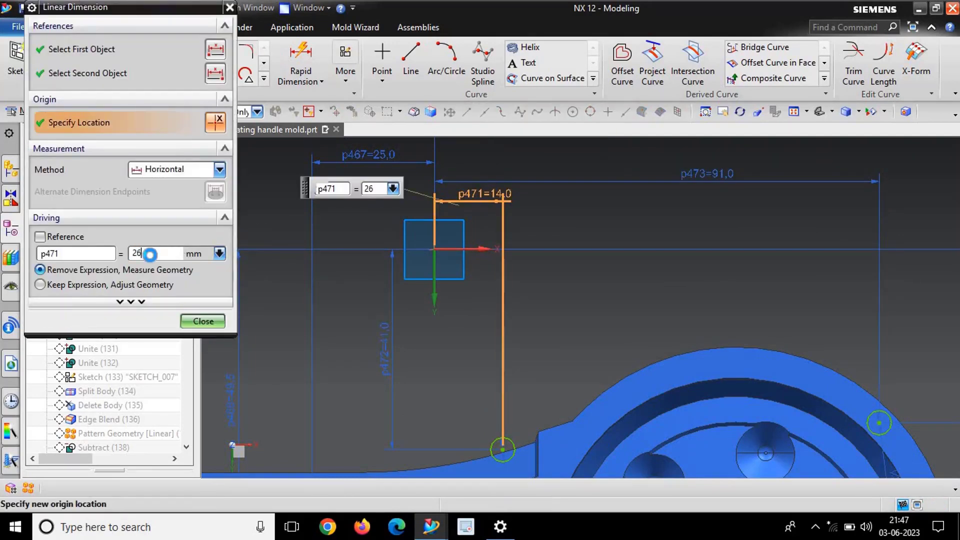
scroll(460, 248, "down", 3)
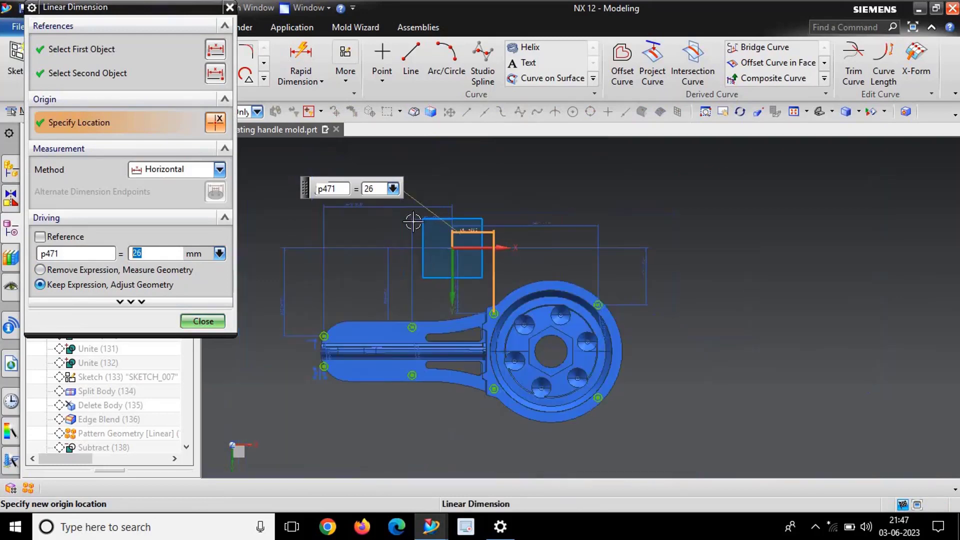
Step: Set the horizontal dimension p467, from the sketch origin to the middle pin circle on the handle arm, to 13 mm
scroll(440, 216, "up", 2)
double_click(452, 206)
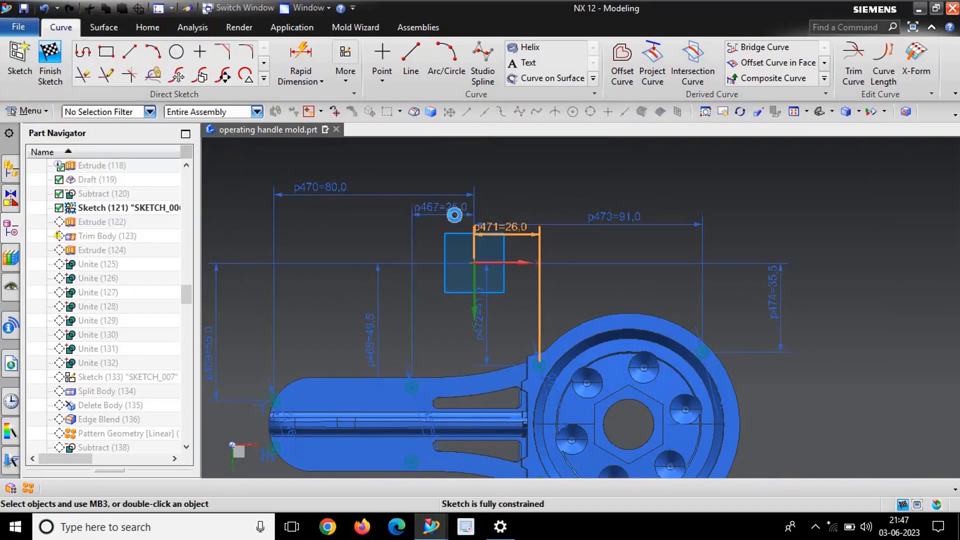
scroll(427, 307, "down", 3)
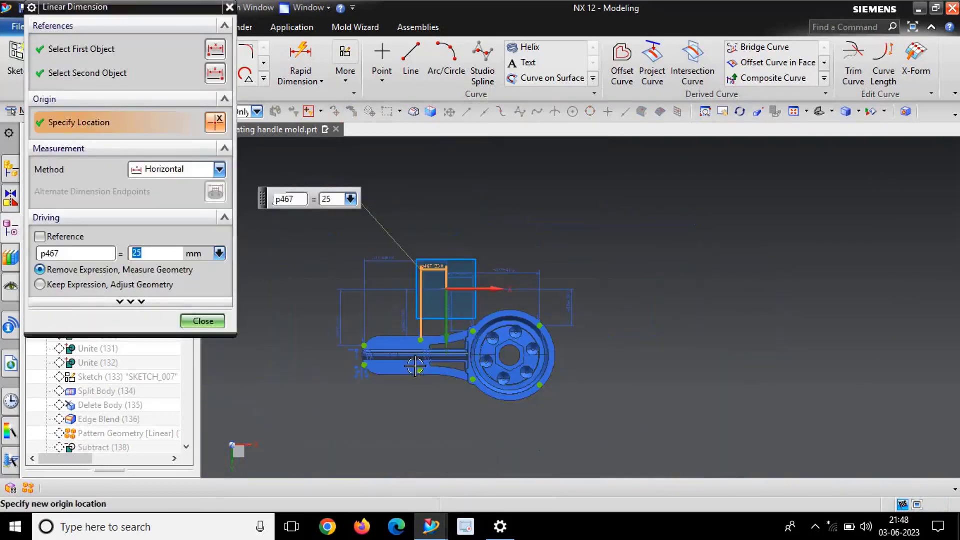
scroll(420, 280, "up", 2)
scroll(415, 255, "down", 2)
scroll(415, 255, "up", 1)
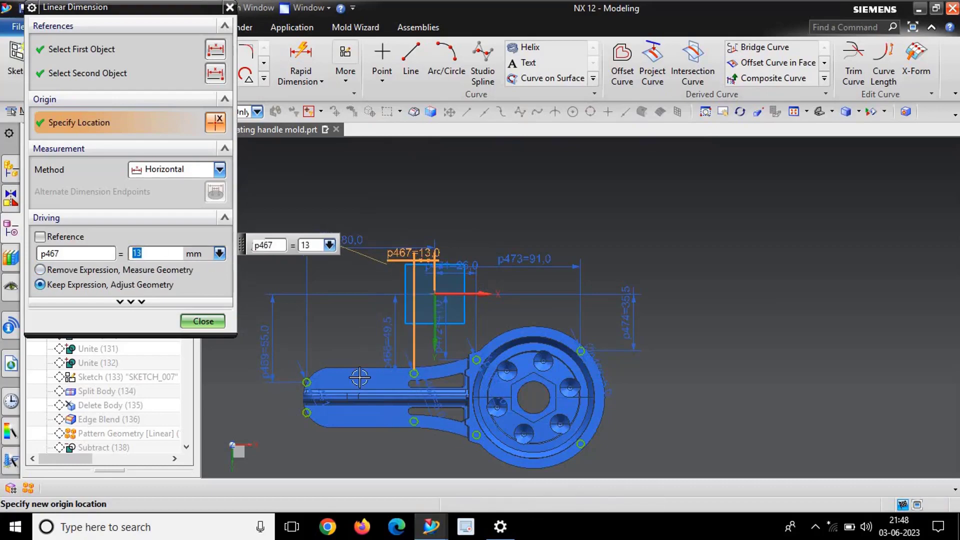
scroll(357, 257, "up", 2)
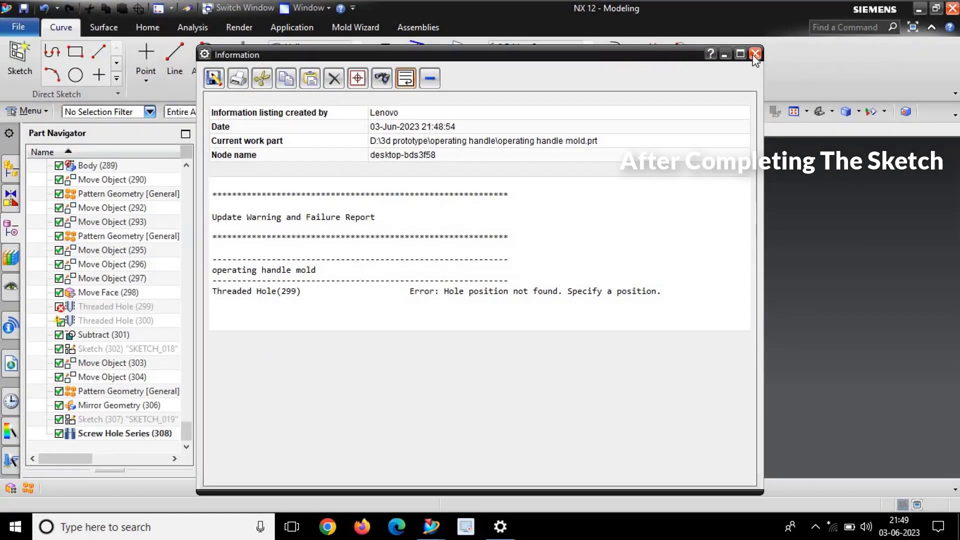
Step: Dismiss the update report and check the position of the failed Threaded Hole (299) on the top clamping plate
left_click(755, 53)
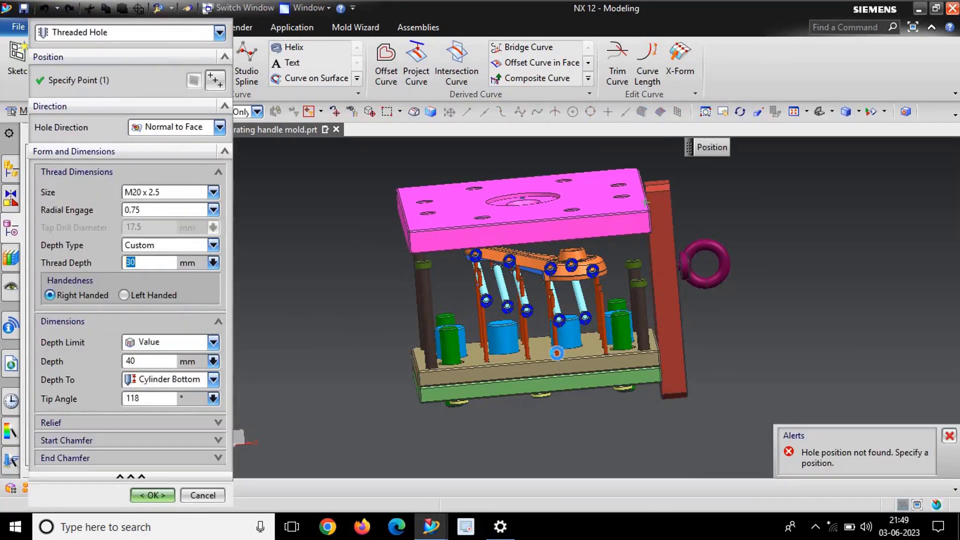
scroll(550, 354, "up", 3)
scroll(525, 347, "down", 4)
mouse_move(525, 347)
middle_mouse_down()
mouse_move(471, 347)
mouse_move(490, 353)
mouse_move(521, 333)
middle_mouse_up()
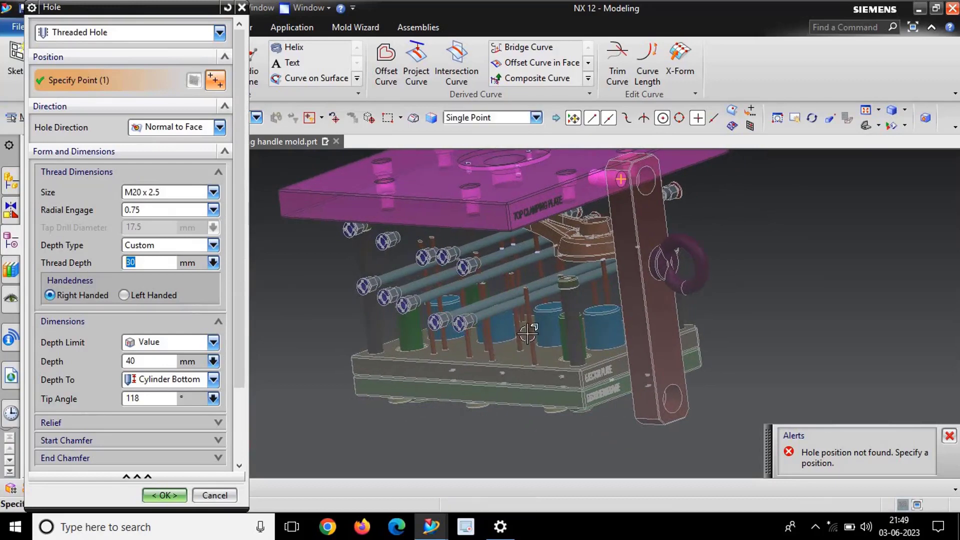
key("Escape")
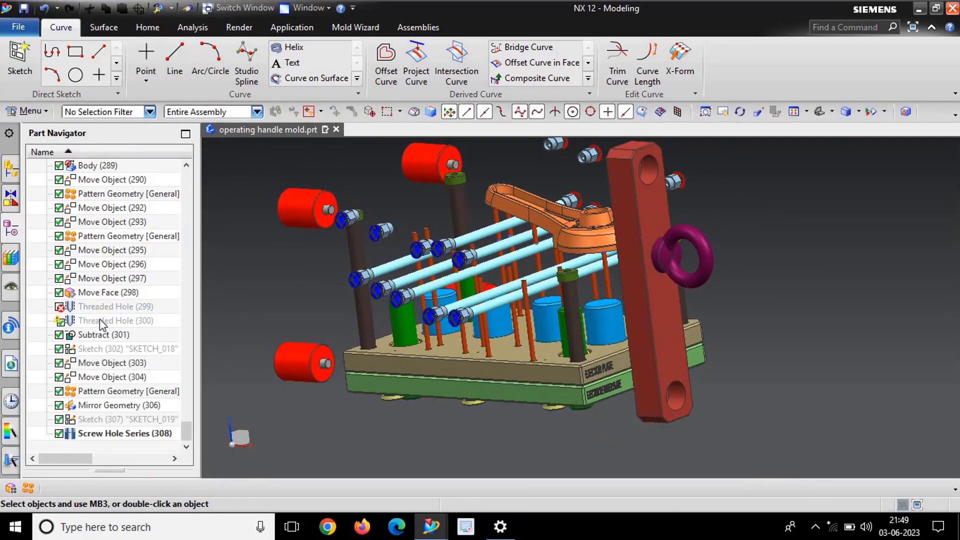
Step: Open Threaded Hole (300) and check its position on the bottom clamping plate against the red strap's lower hole
double_click(99, 319)
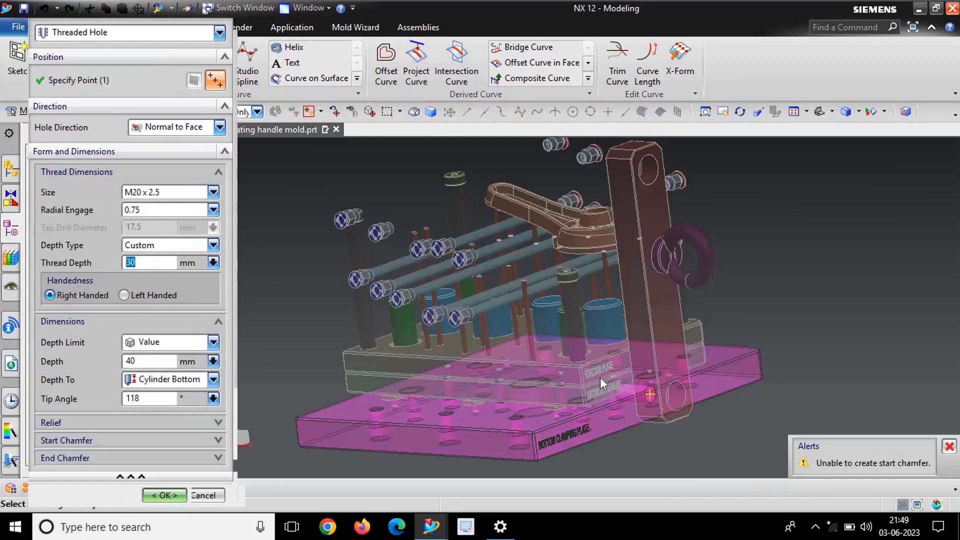
scroll(620, 384, "up", 5)
middle_click_drag(607, 386, 628, 388)
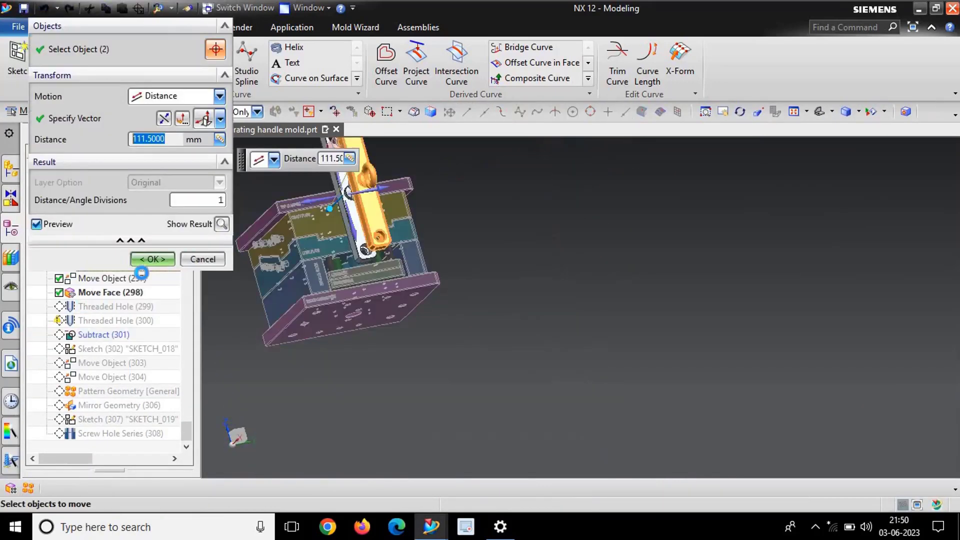
Step: Set the distance of Move Object (297), which shifts the red strap and eye bolt downward, to 95 mm
left_click(150, 257)
left_click(98, 279)
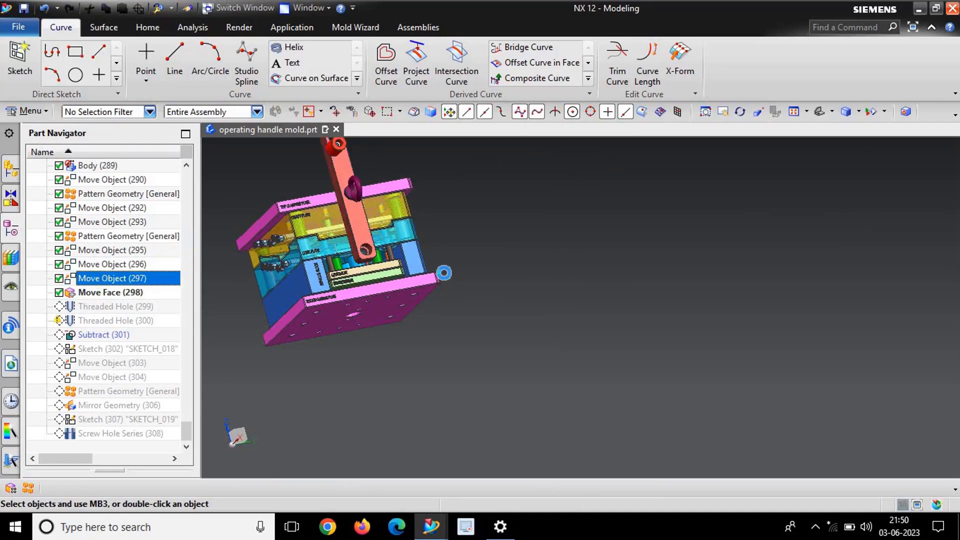
double_click(395, 278)
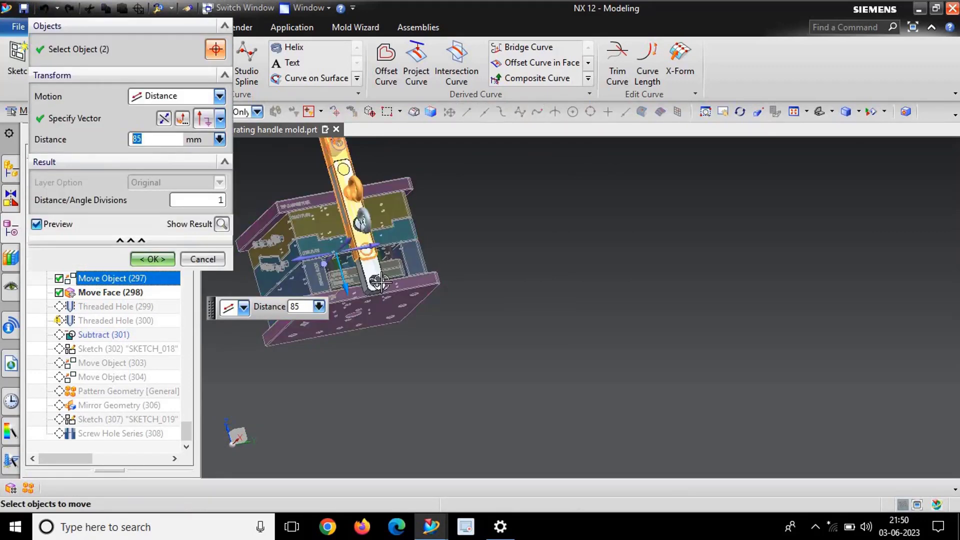
scroll(375, 298, "up", 4)
scroll(375, 297, "down", 4)
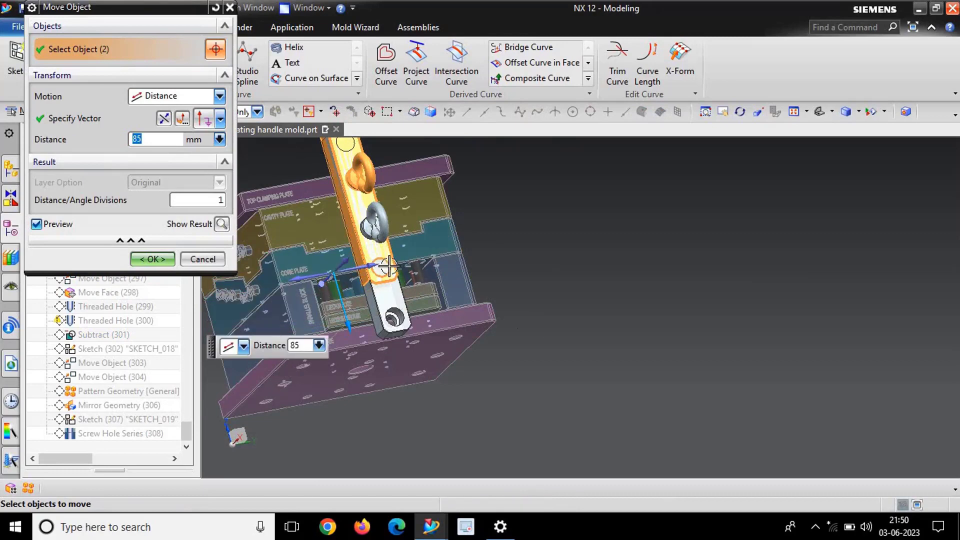
scroll(389, 266, "up", 2)
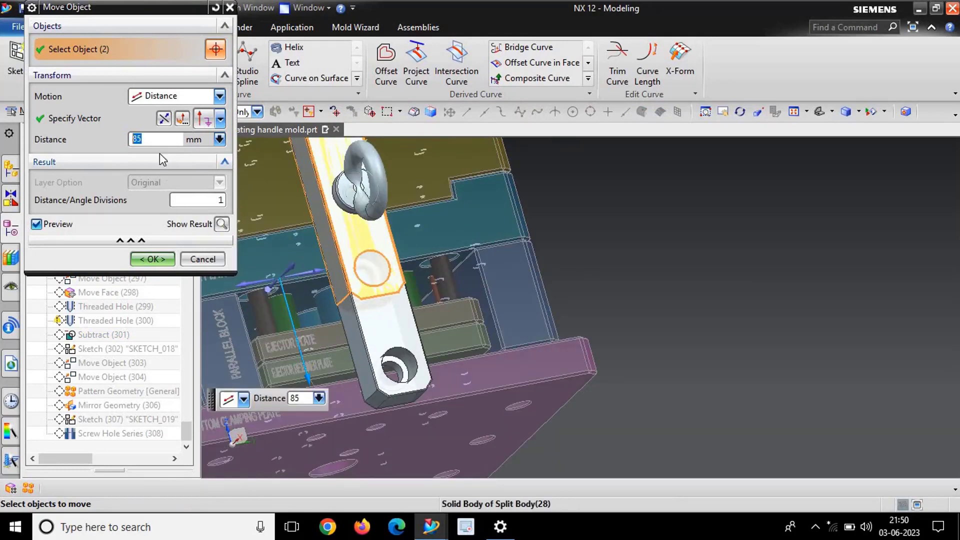
type("90")
key("Return")
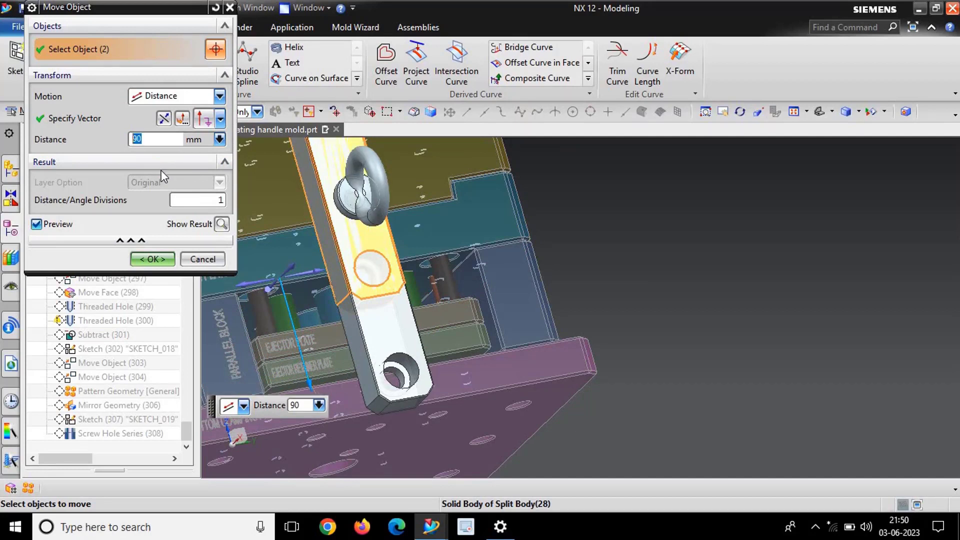
type("92")
key("Return")
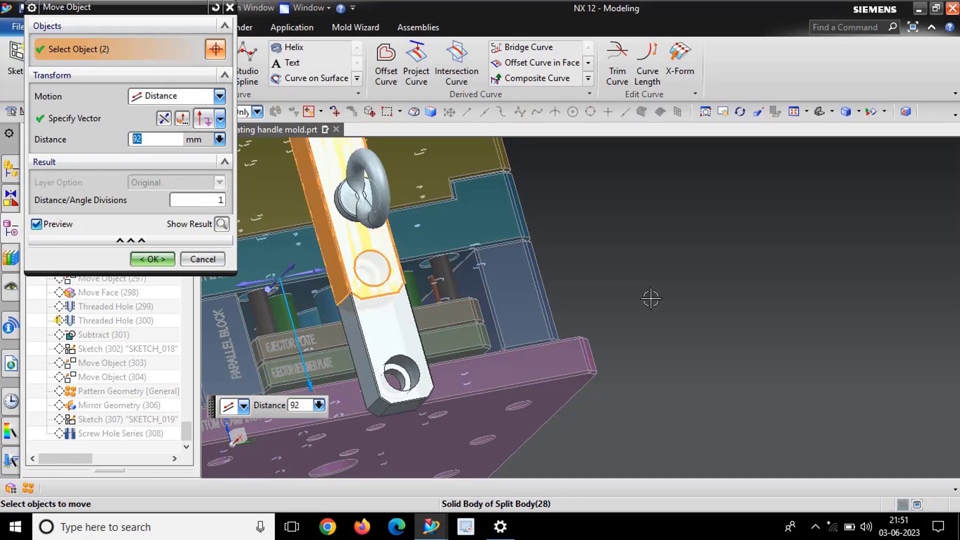
type("9")
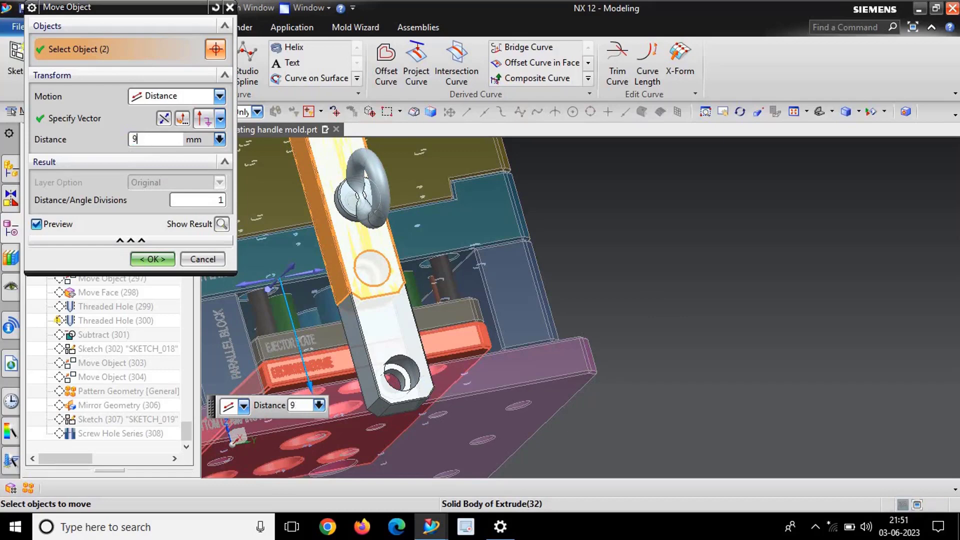
type("5")
key("Return")
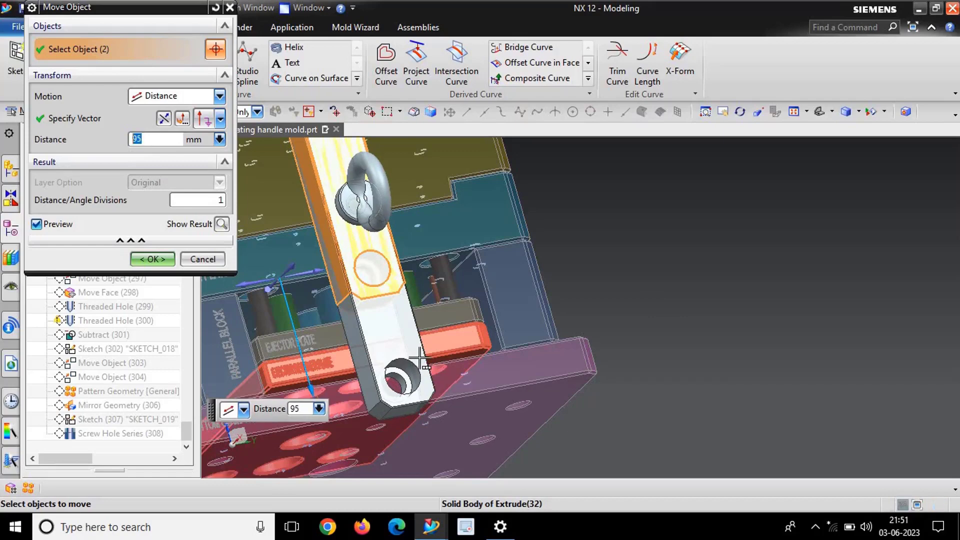
left_click(152, 259)
Step: Examine the mold from several sides, checking how the red strap's holes line up with the top and bottom clamping plates
scroll(405, 284, "down", 5)
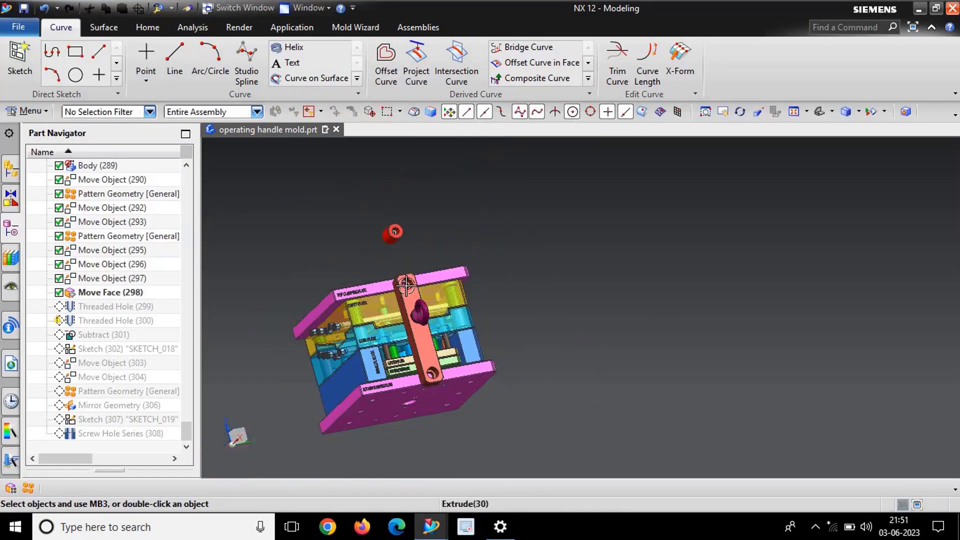
scroll(406, 284, "up", 5)
middle_click_drag(406, 270, 453, 311)
scroll(441, 338, "up", 5)
scroll(441, 339, "down", 5)
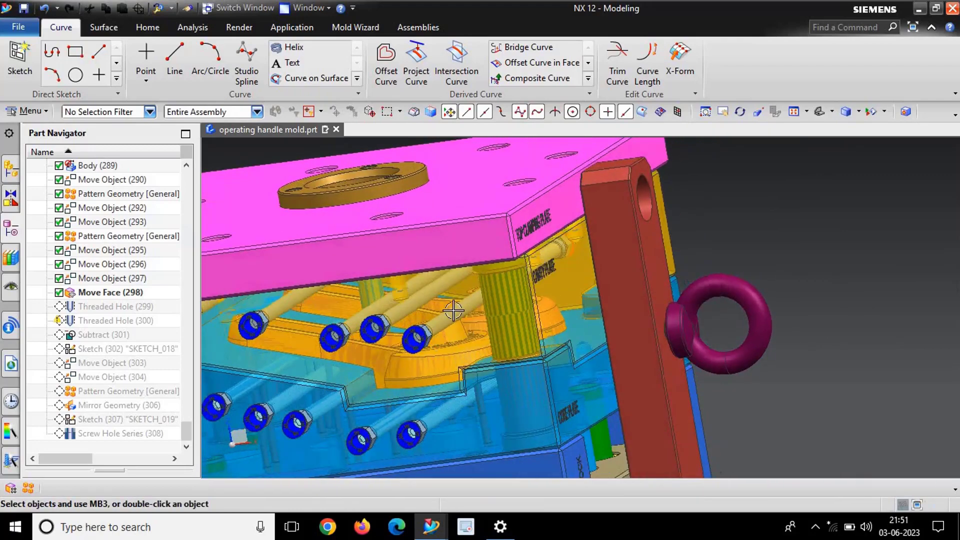
scroll(454, 311, "down", 5)
scroll(443, 318, "up", 2)
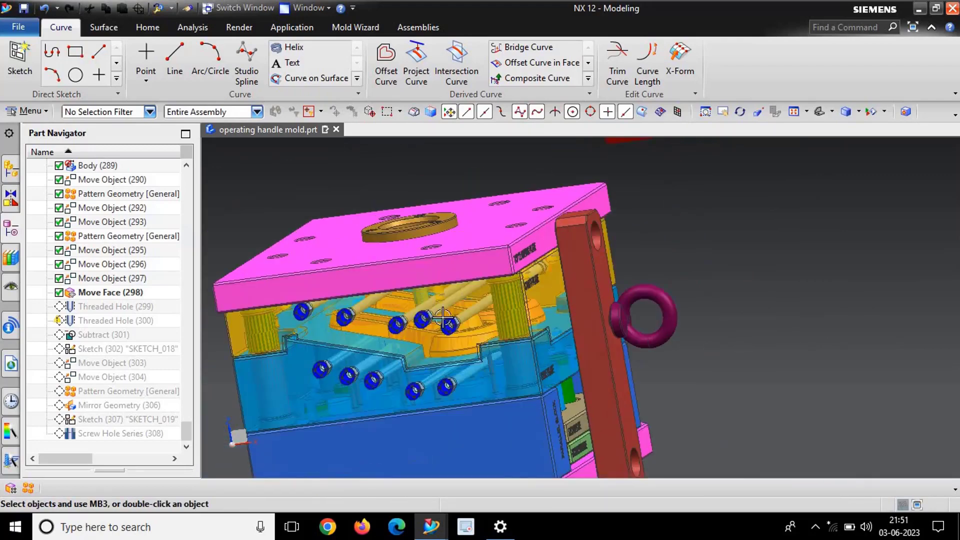
scroll(443, 318, "down", 3)
middle_click_drag(443, 318, 336, 303)
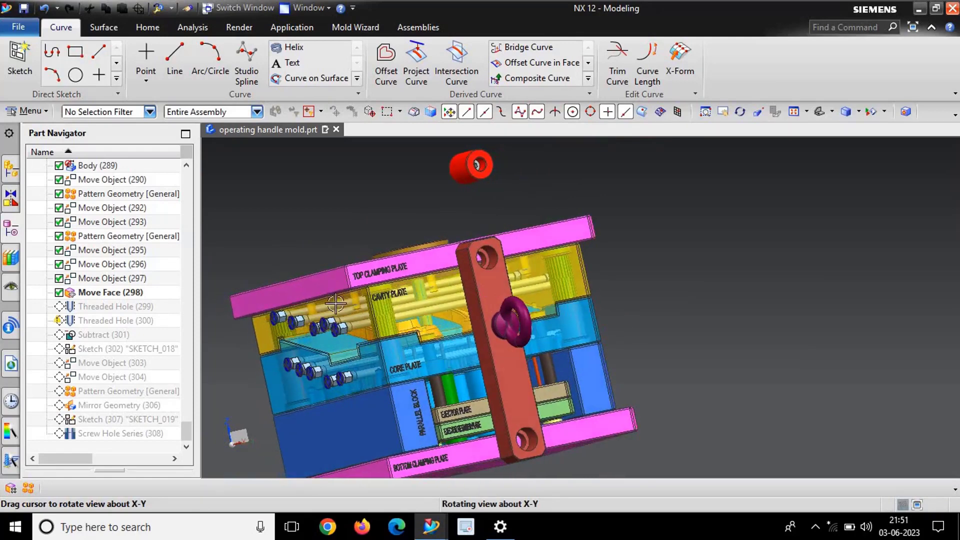
Step: Set the distance of Move Face (298), which shifts the red strap's upper end and hole, to 50 mm
double_click(102, 292)
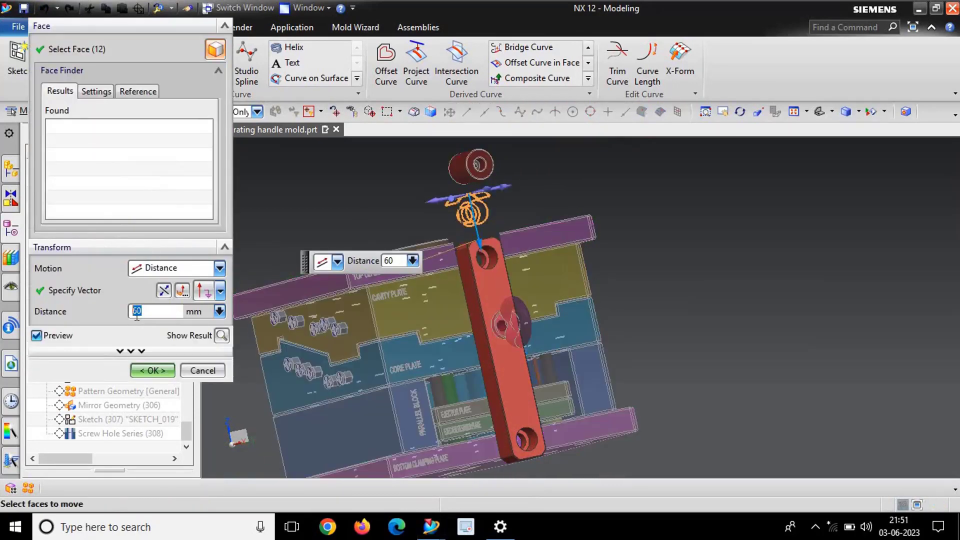
type("50")
key("Return")
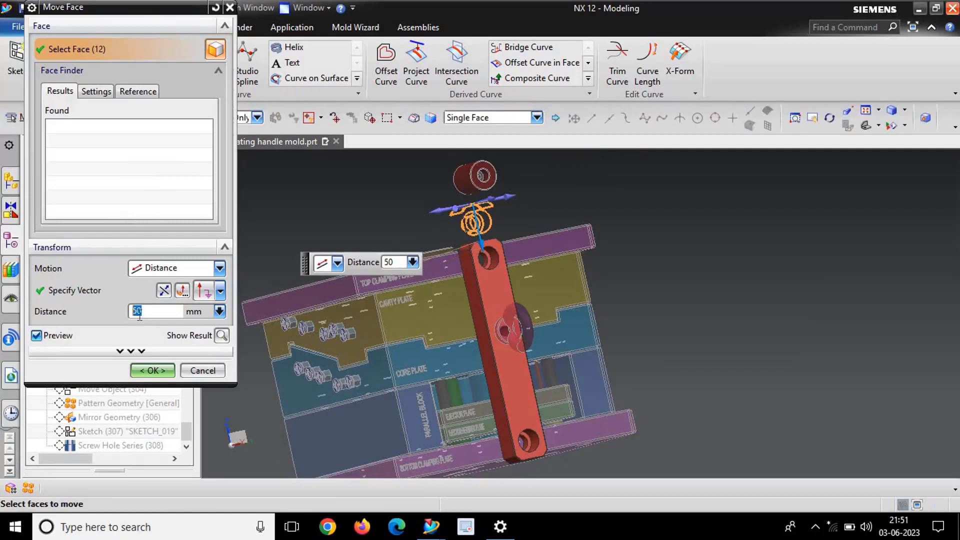
left_click(153, 370)
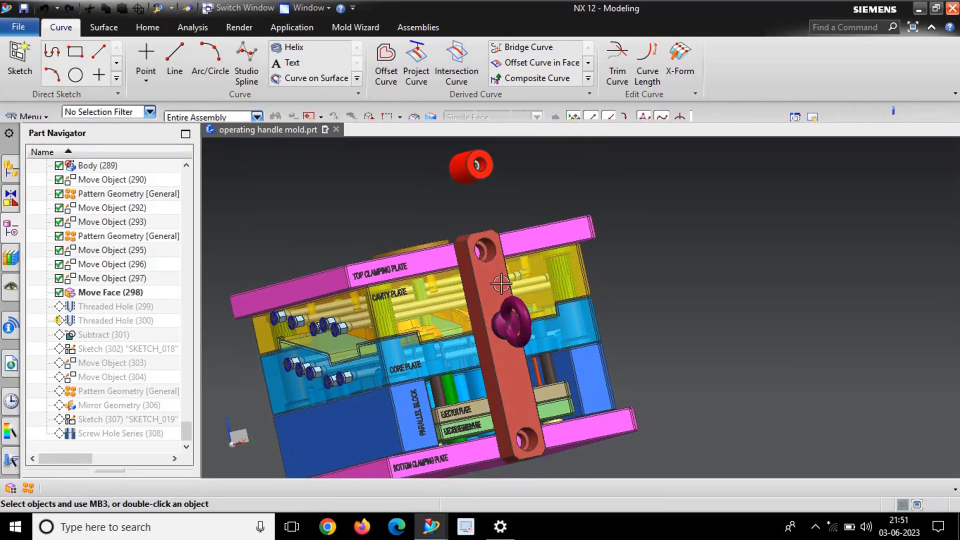
Step: Roll the feature history forward to Threaded Hole (300) and then to the last feature, Screw Hole Series (308)
scroll(484, 289, "up", 3)
middle_click_drag(484, 288, 456, 271)
scroll(456, 272, "down", 2)
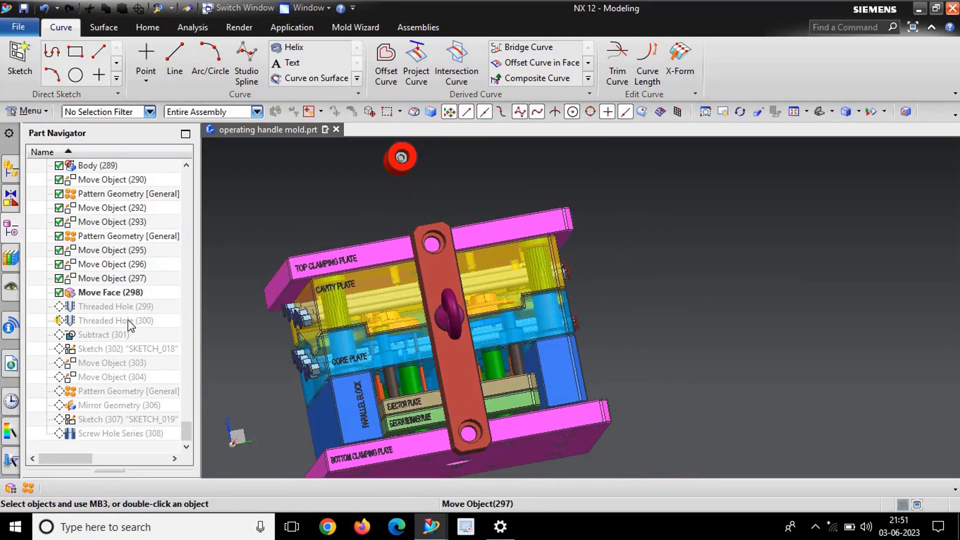
right_click(129, 325)
left_click(200, 178)
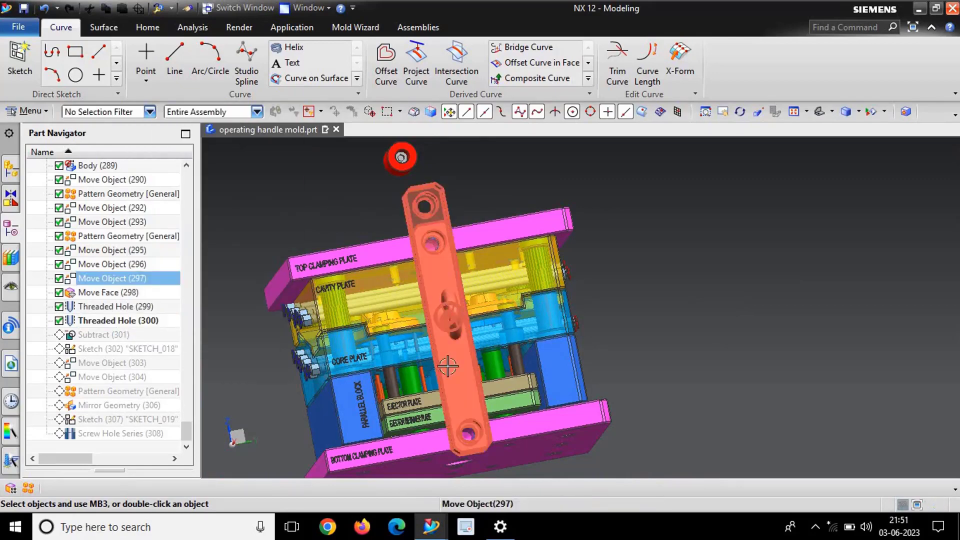
right_click(120, 438)
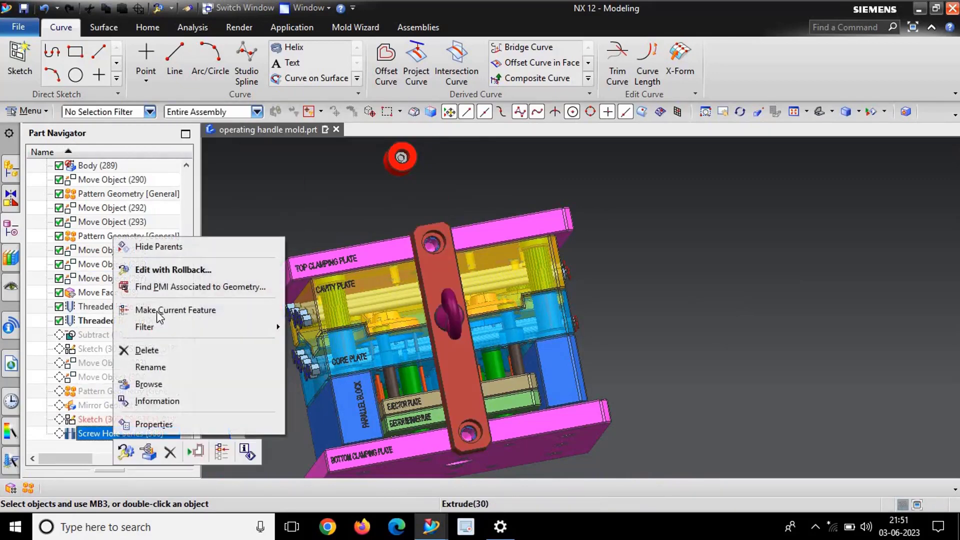
left_click(162, 314)
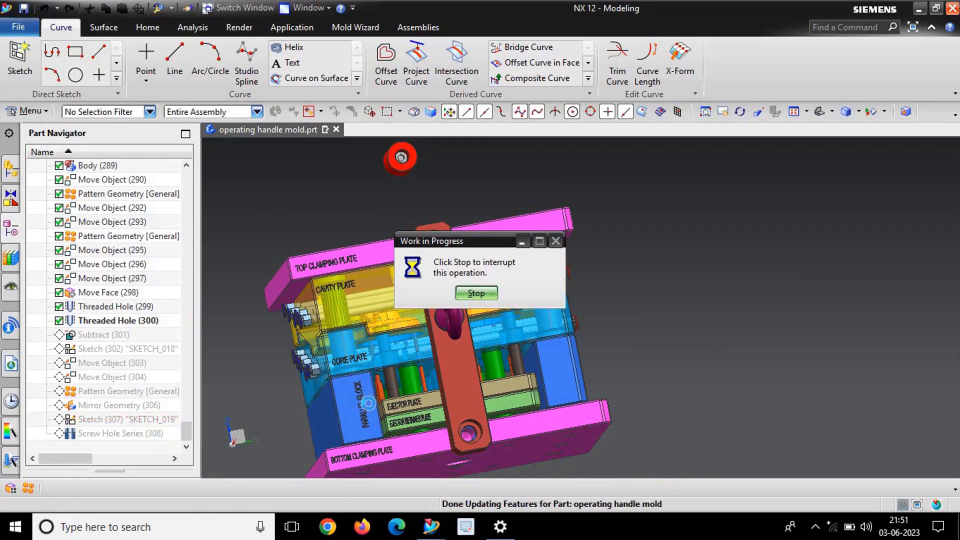
Step: Examine the cooling channels and their connectors in the cavity and core plates for clearance to the ejector pins and handles
scroll(310, 369, "down", 3)
scroll(354, 353, "up", 3)
middle_click_drag(353, 353, 443, 328)
scroll(407, 302, "up", 3)
scroll(440, 315, "down", 2)
scroll(402, 358, "up", 4)
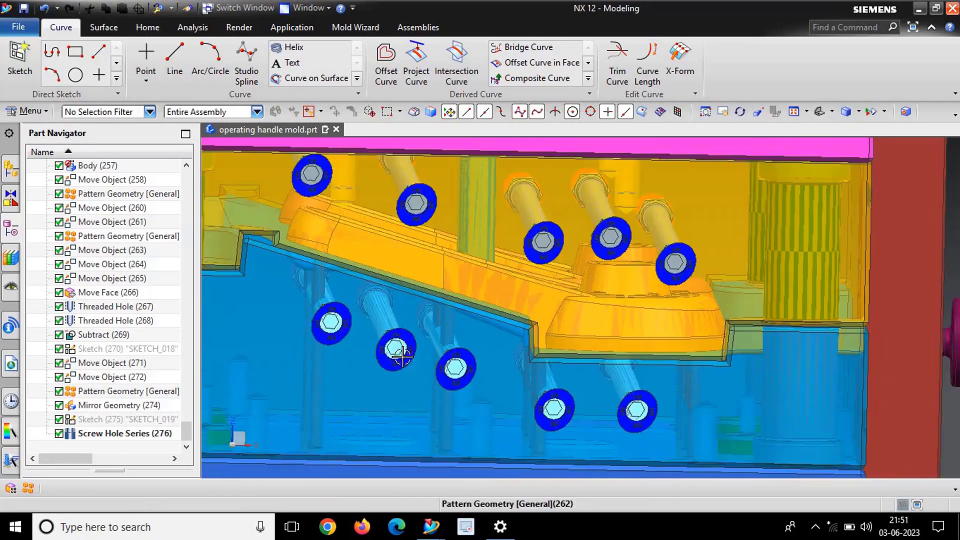
scroll(400, 357, "down", 3)
scroll(399, 350, "up", 1)
middle_click_drag(413, 364, 480, 382)
scroll(363, 324, "up", 4)
scroll(365, 320, "down", 2)
scroll(475, 382, "up", 4)
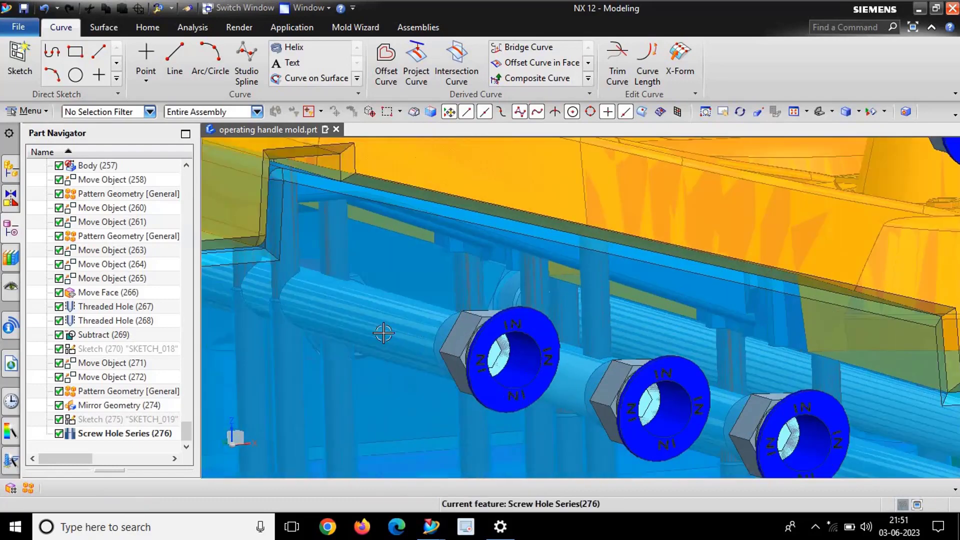
Step: Hide the patterned cooling connectors marked IN that cover the channel openings
right_click(462, 354)
left_click(532, 44)
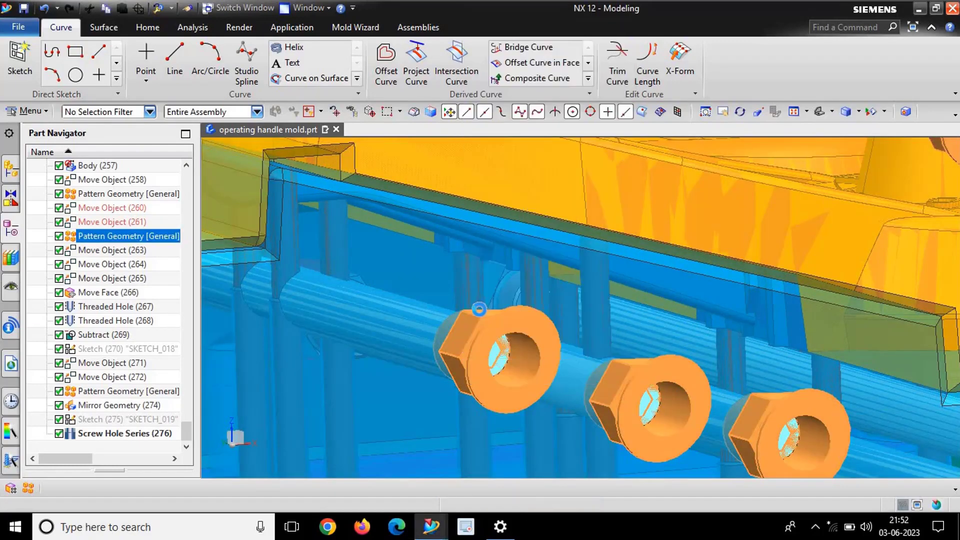
scroll(479, 312, "up", 5)
Step: Open Sketch (228) "SKETCH_016", which drives the cooling channels of Extrude (229), for editing
left_click(480, 373)
scroll(435, 323, "down", 6)
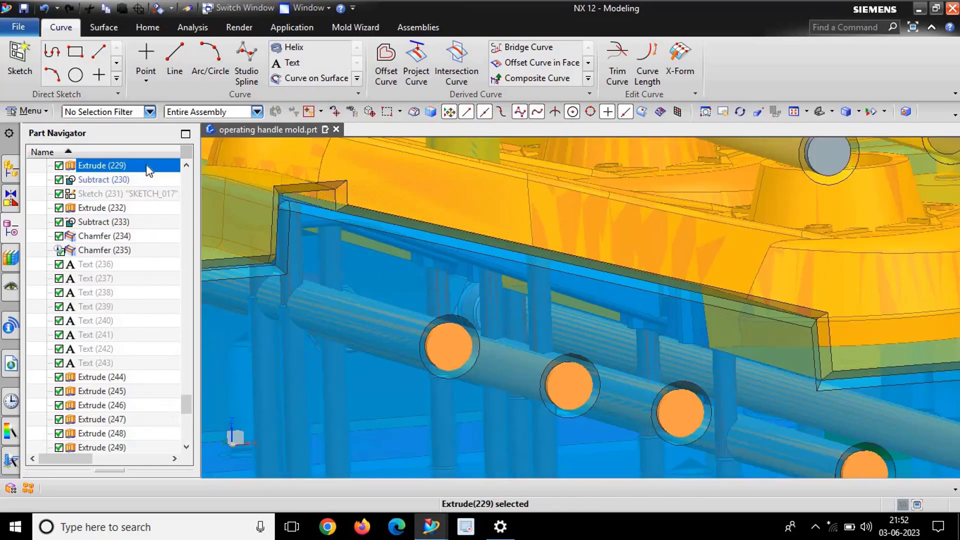
scroll(153, 382, "up", 5)
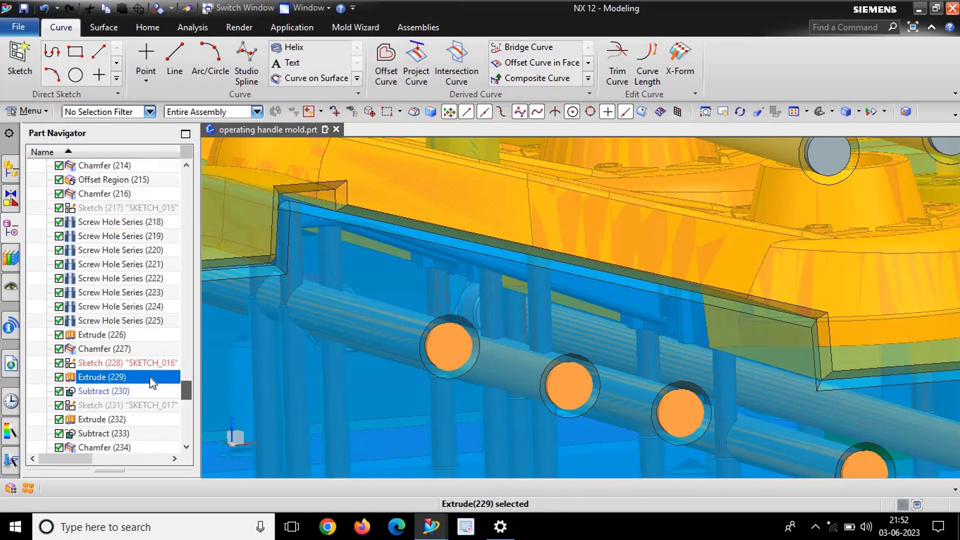
left_click(127, 362)
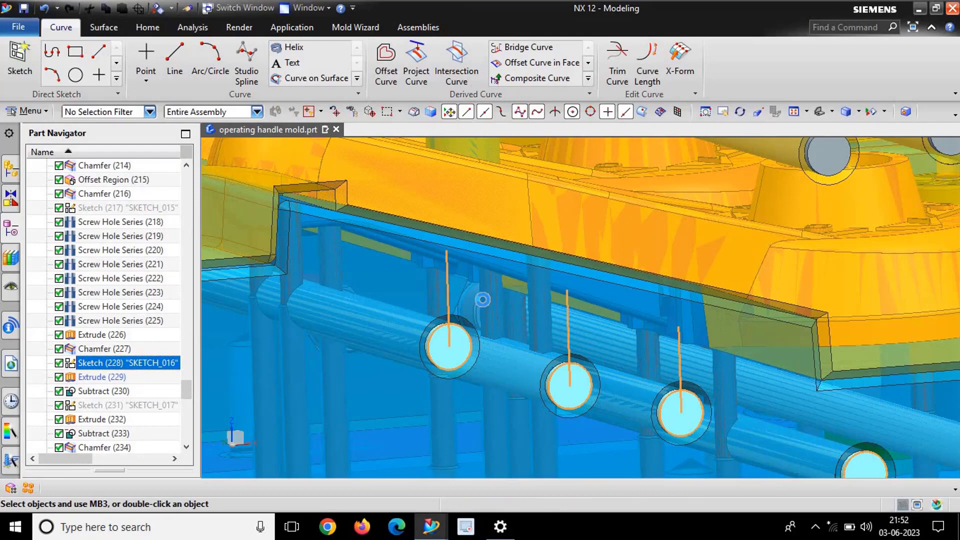
scroll(382, 310, "down", 4)
scroll(357, 282, "up", 4)
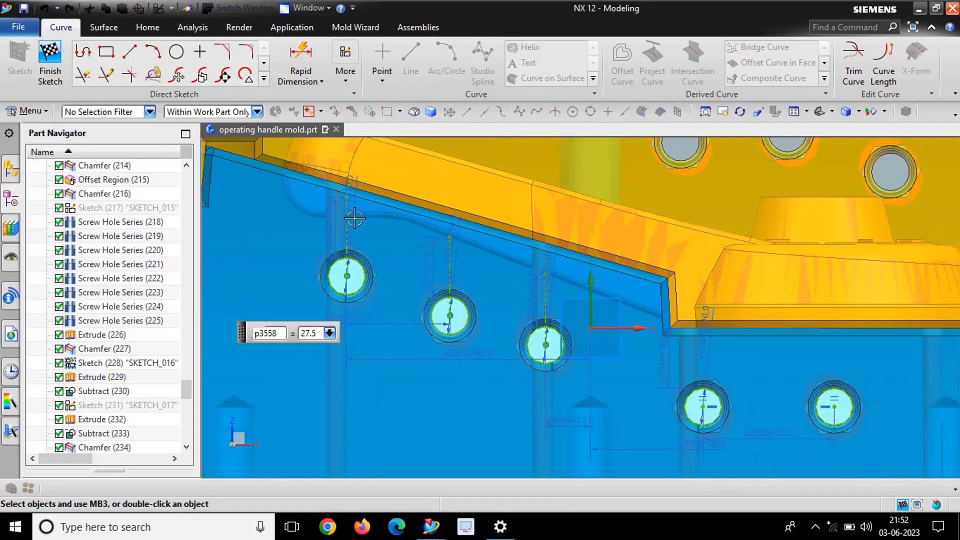
middle_click(354, 219)
scroll(371, 245, "down", 2)
scroll(330, 270, "up", 2)
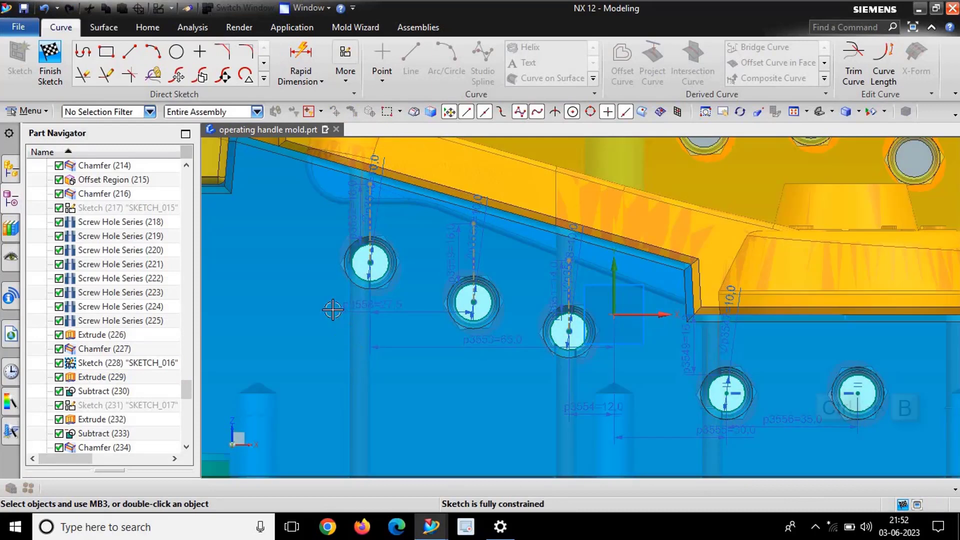
Step: Hide the blue core plate temporarily and examine the channel circles against the ejector pins
key("ctrl+b")
left_click(304, 268)
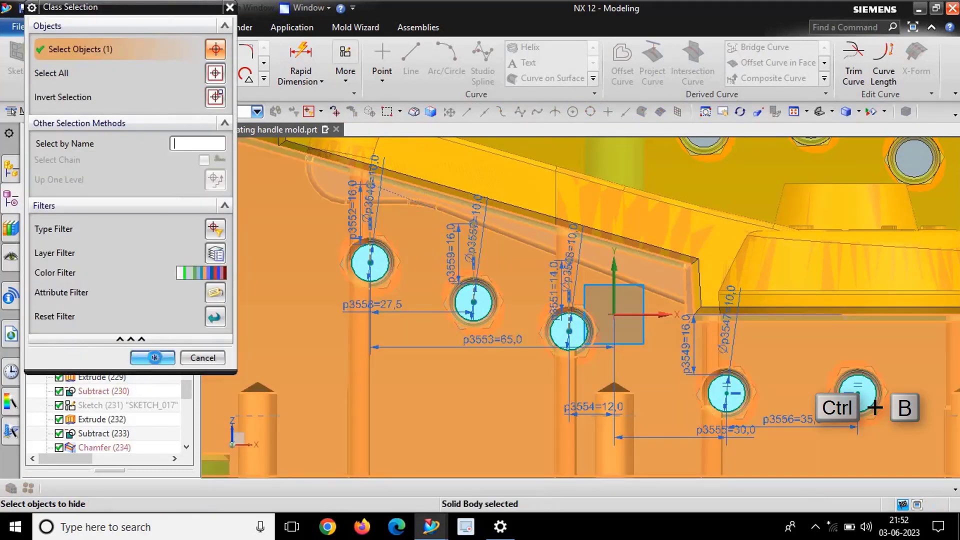
left_click(153, 358)
scroll(501, 236, "down", 2)
scroll(500, 236, "up", 3)
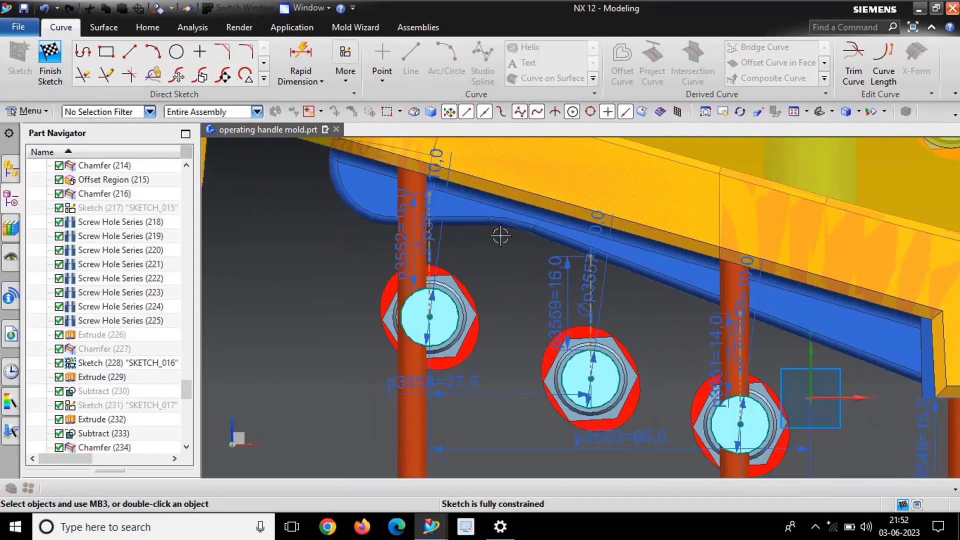
scroll(521, 241, "up", 1)
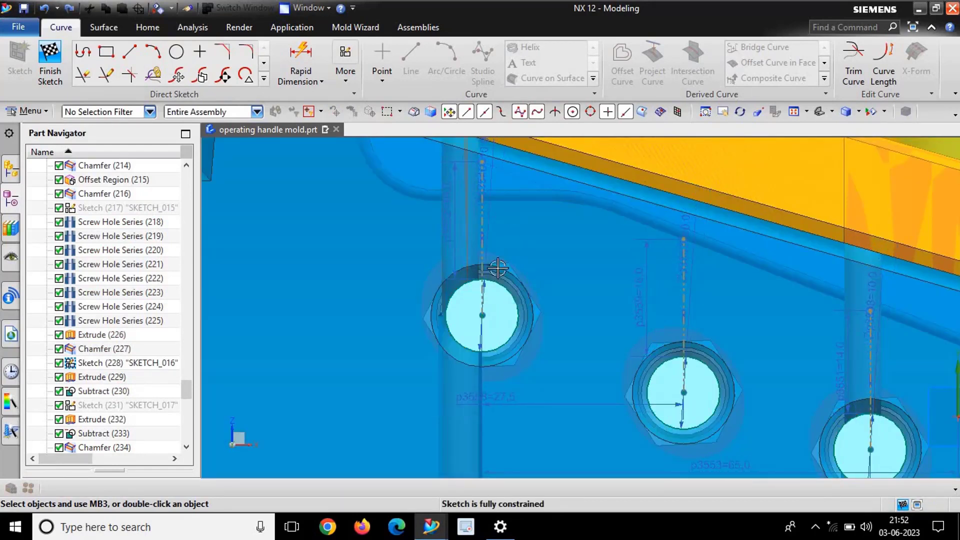
Step: Examine the five channel circles in the blue plate for clearance to the ejector pins and the sloped parting face
middle_click_drag(498, 268, 509, 328, "shift")
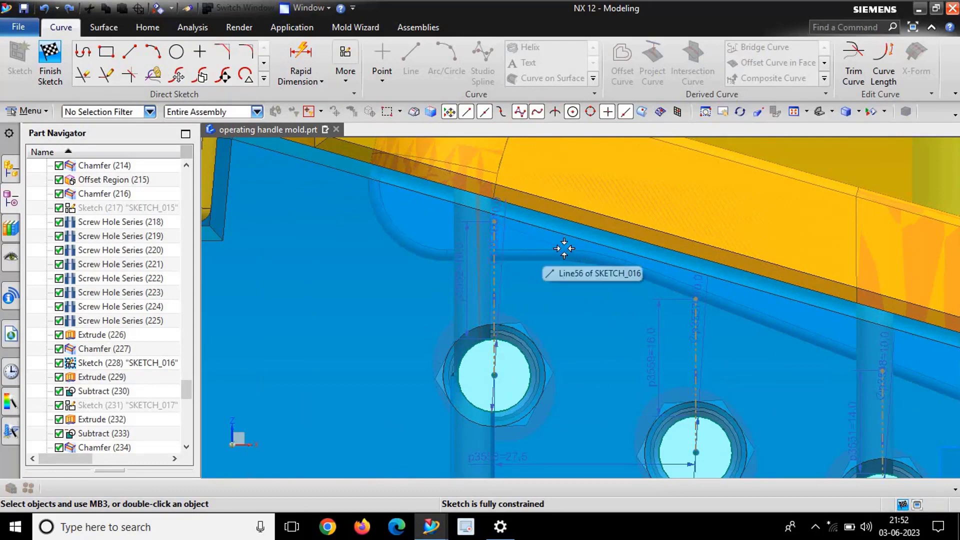
scroll(510, 220, "up", 3)
scroll(505, 245, "down", 4)
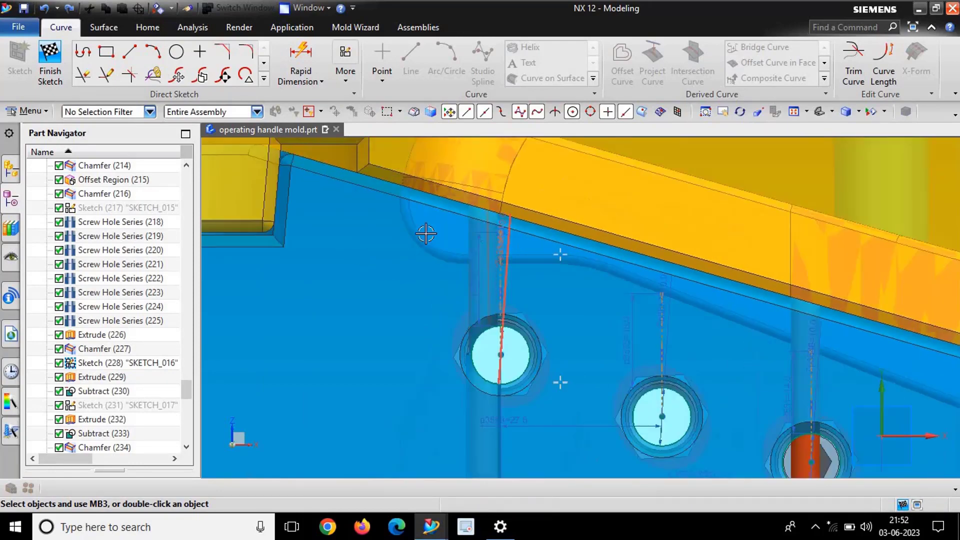
scroll(452, 239, "up", 3)
scroll(445, 235, "down", 3)
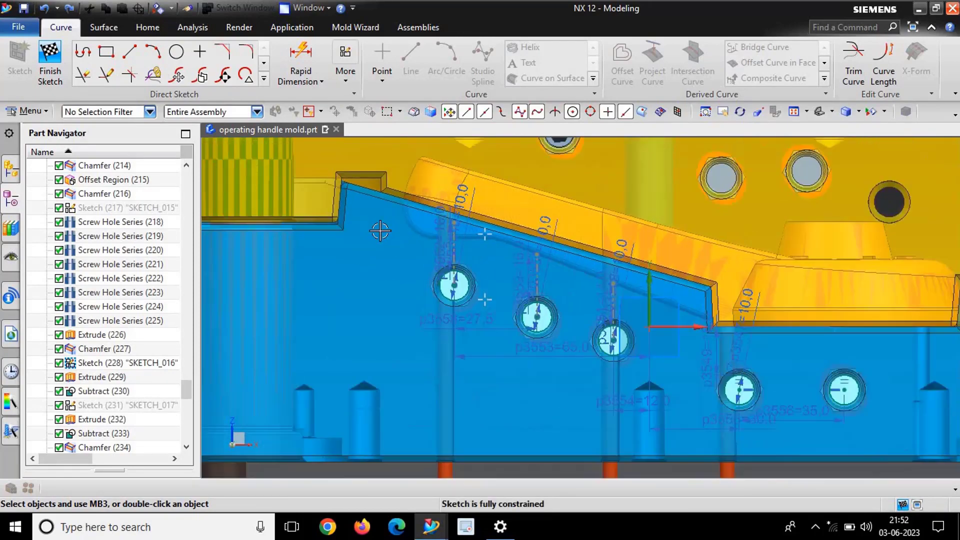
scroll(542, 334, "up", 2)
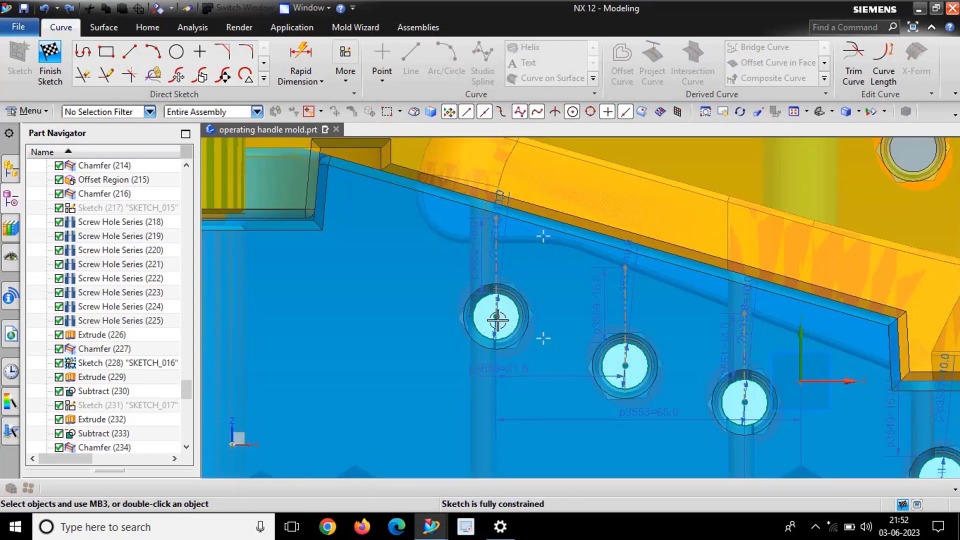
scroll(428, 285, "down", 5)
scroll(650, 320, "up", 5)
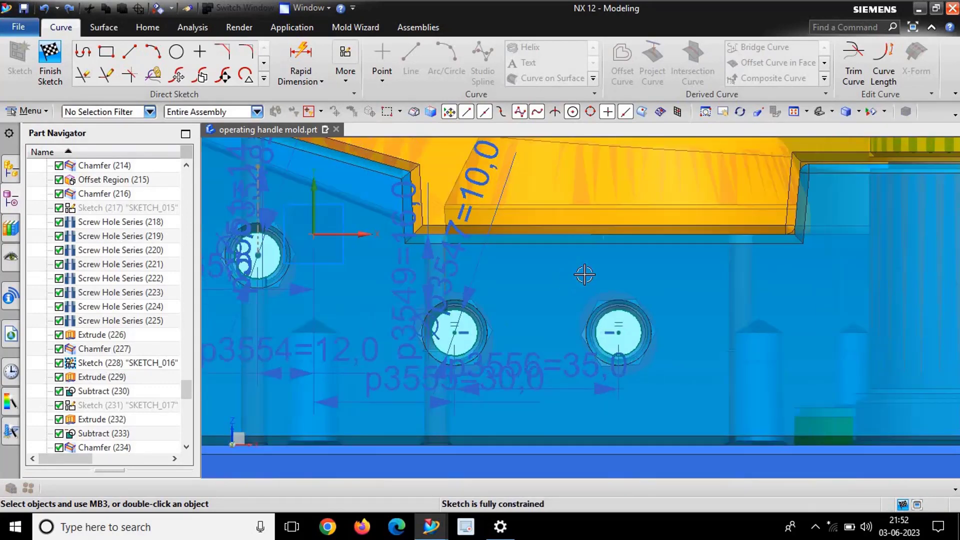
scroll(583, 274, "down", 2)
scroll(547, 276, "up", 3)
scroll(575, 295, "down", 4)
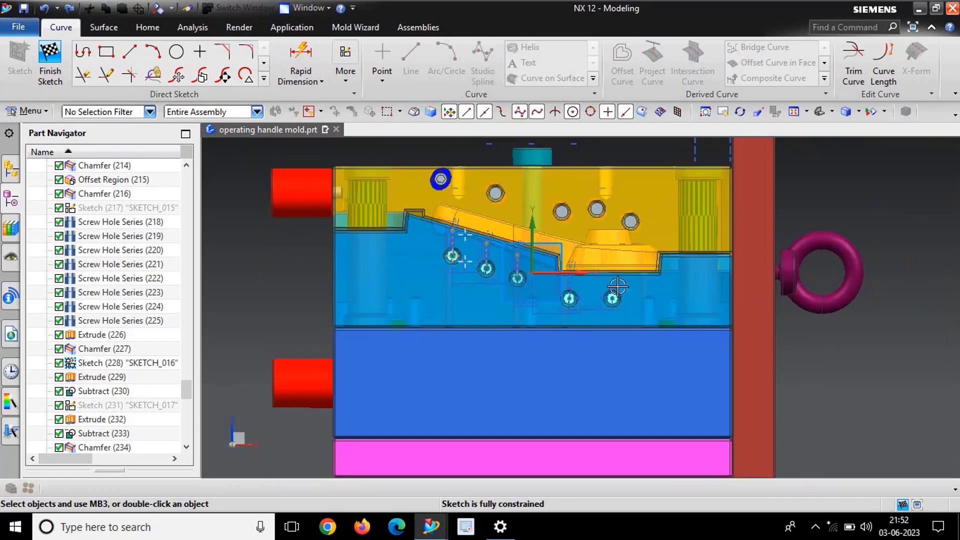
Step: Set the horizontal spacing p3556 between the two lowest channel circles to 45 mm
scroll(558, 326, "up", 4)
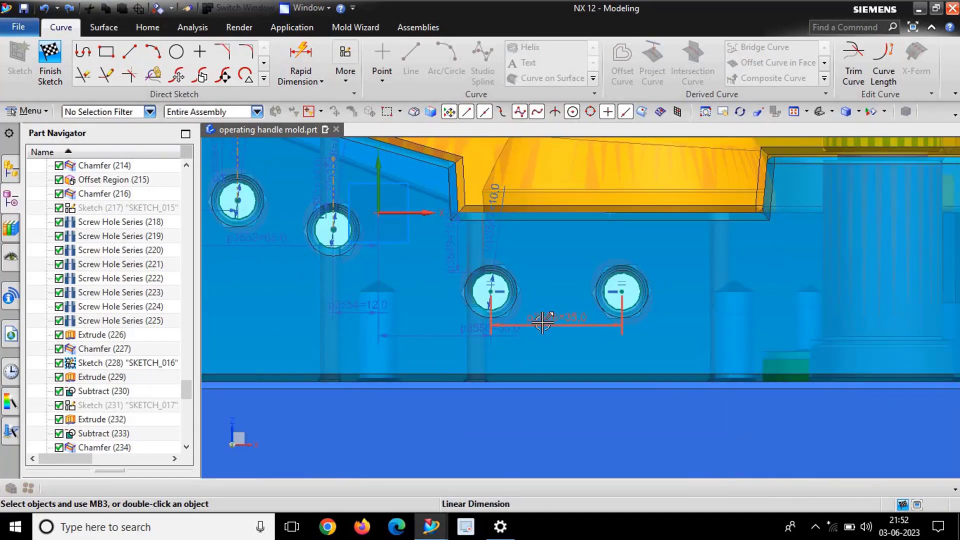
double_click(542, 322)
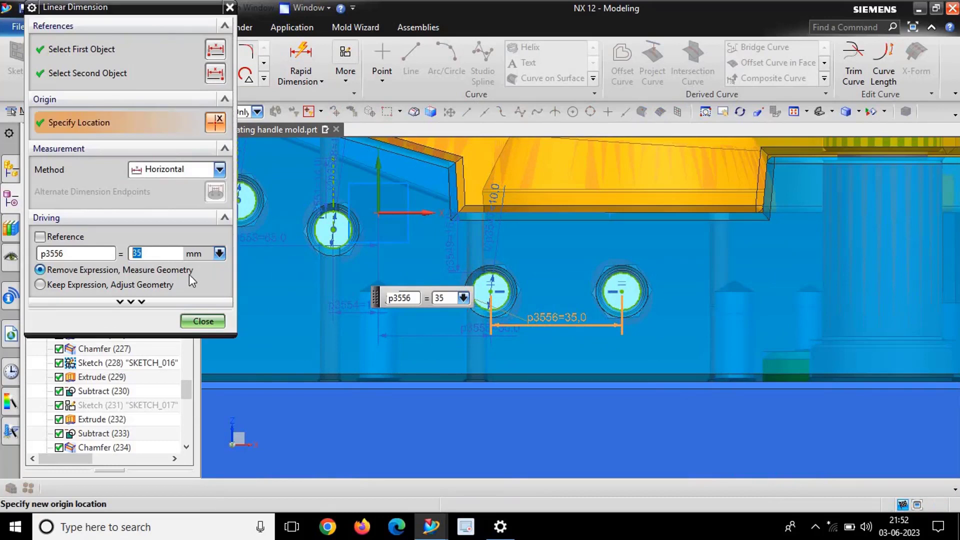
type("40")
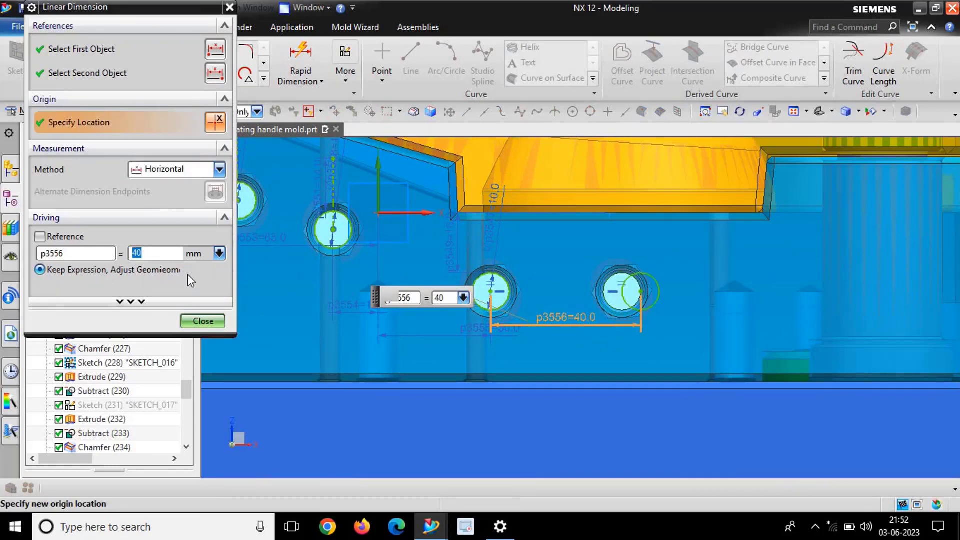
type("45")
key("Return")
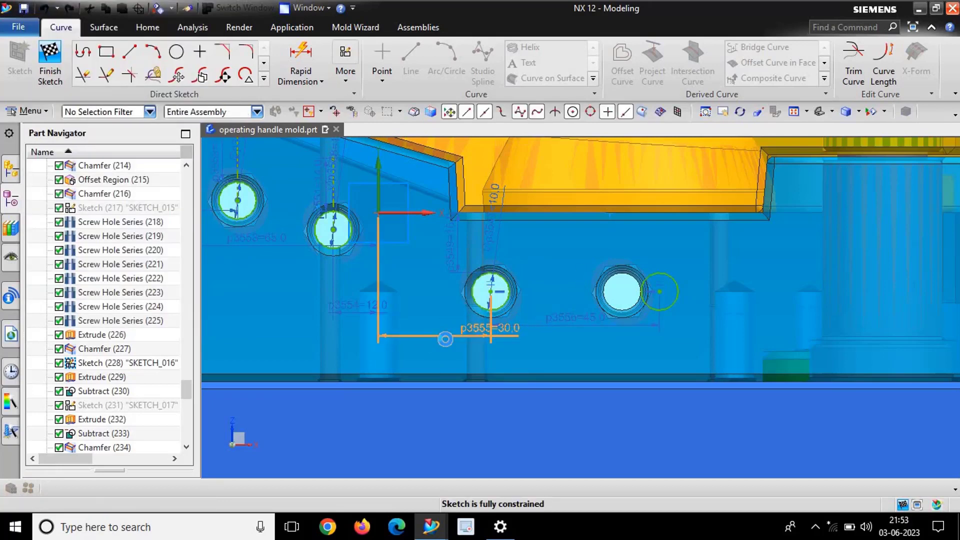
Step: Set the horizontal distance p3555 from the sketch origin to the nearer of the two lowest channel circles to 40 mm
double_click(444, 338)
type("40")
key("Return")
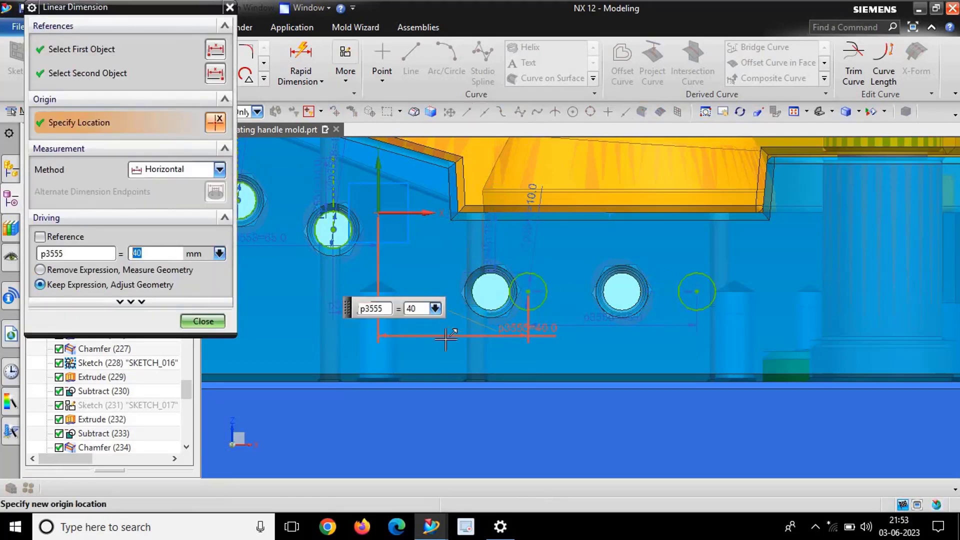
Step: Set the horizontal spacing p3556 between the two lowest channel circles to 38 mm
double_click(638, 326)
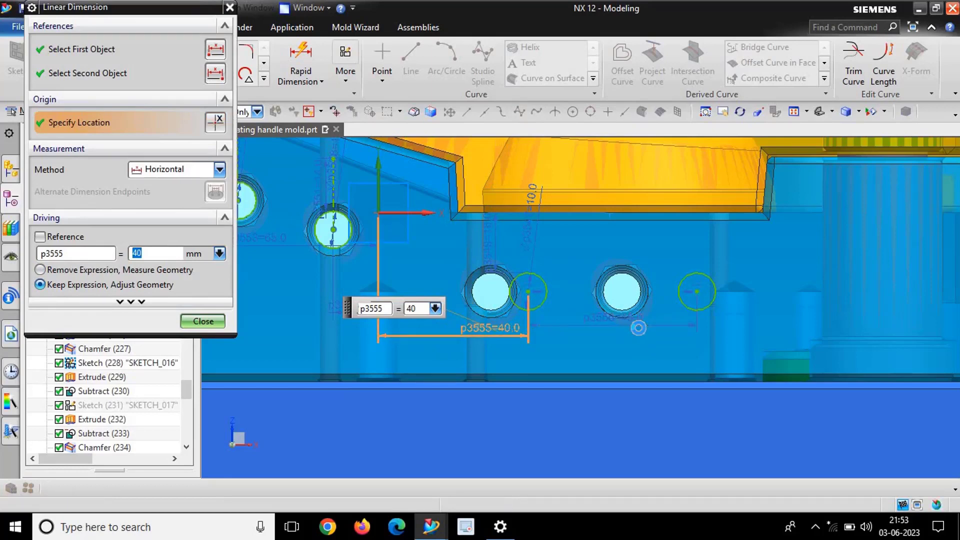
type("40")
key("Return")
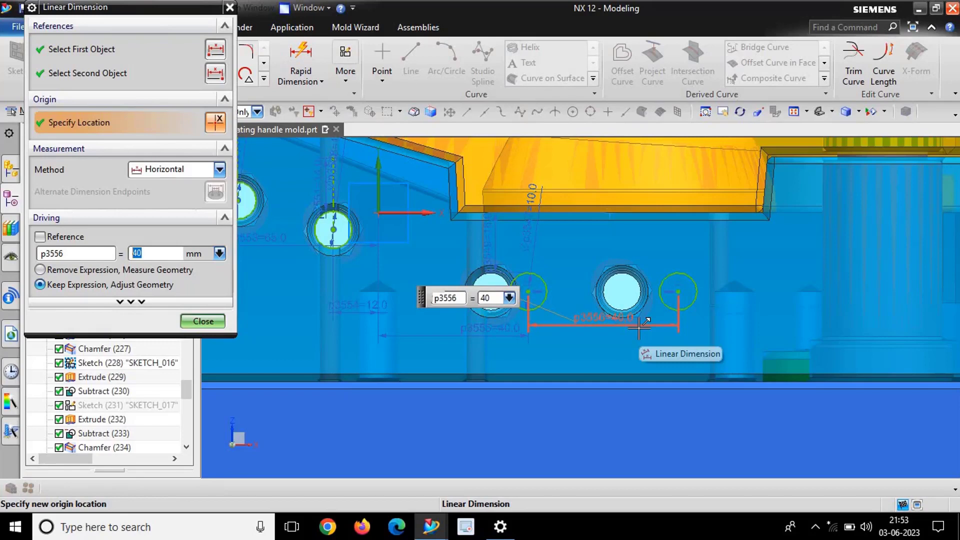
type("38")
key("Return")
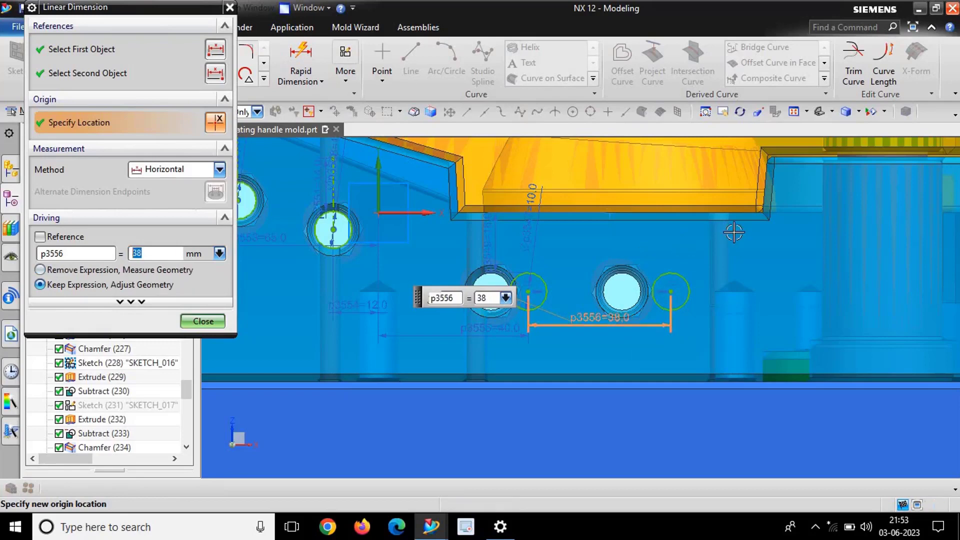
Step: Set the horizontal offset p3554 of the middle channel circle from the sketch origin to -3 mm
scroll(628, 278, "down", 3)
scroll(474, 261, "up", 3)
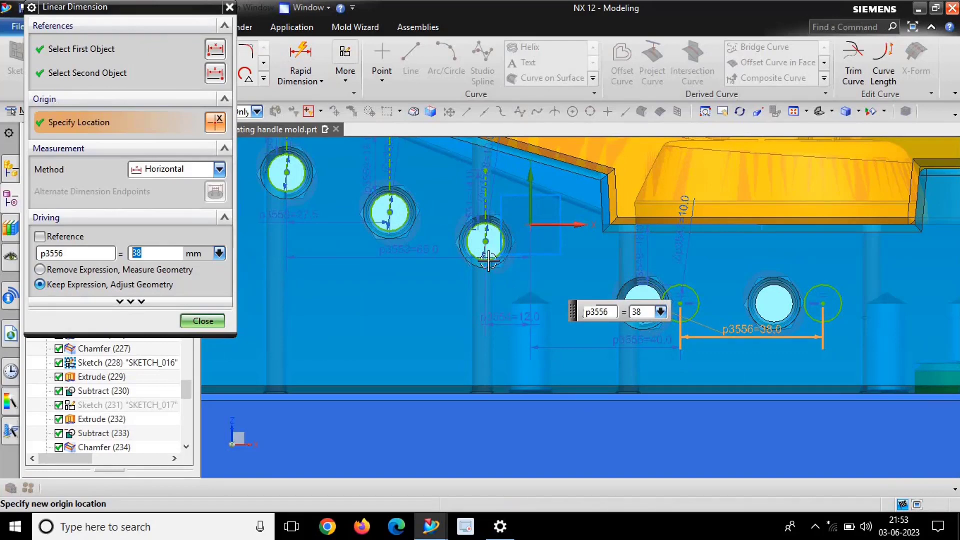
double_click(510, 325)
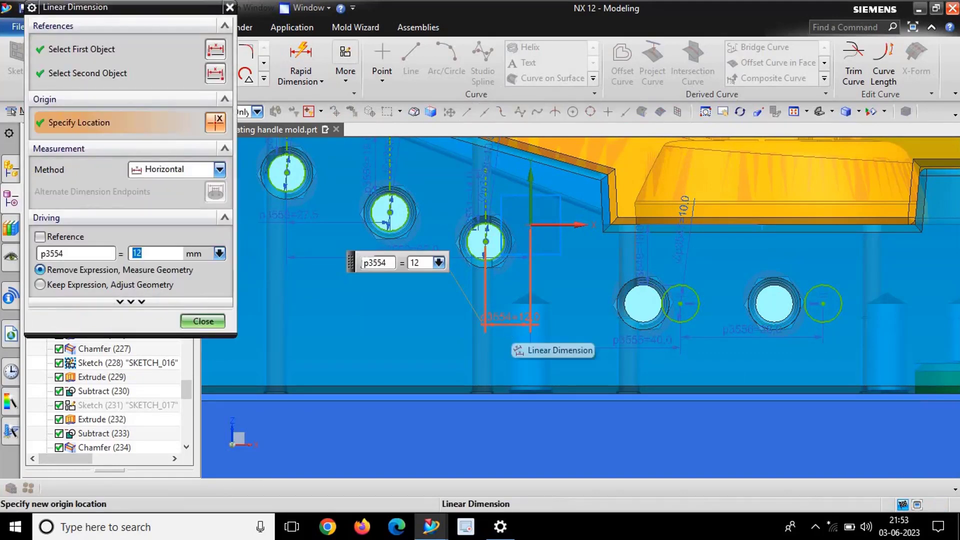
type("0")
key("Return")
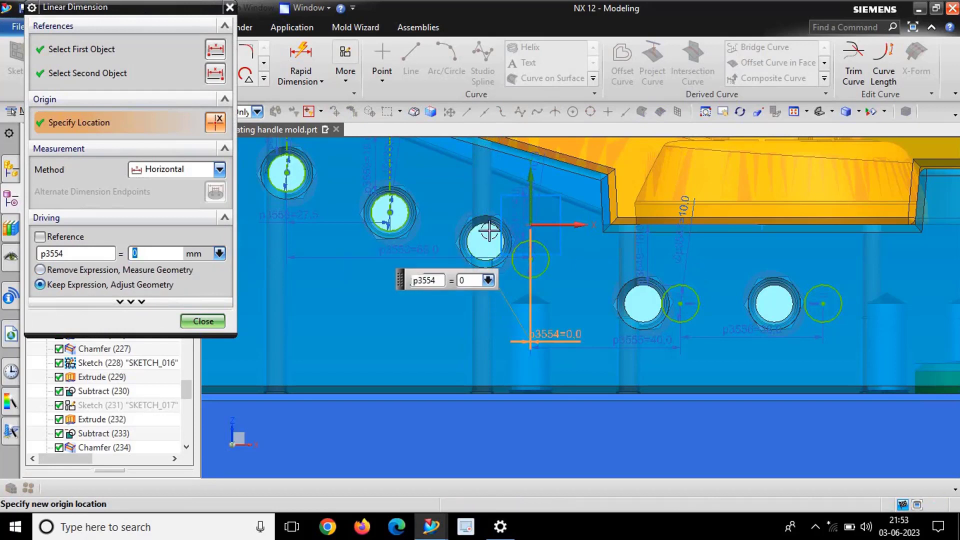
left_click(571, 338)
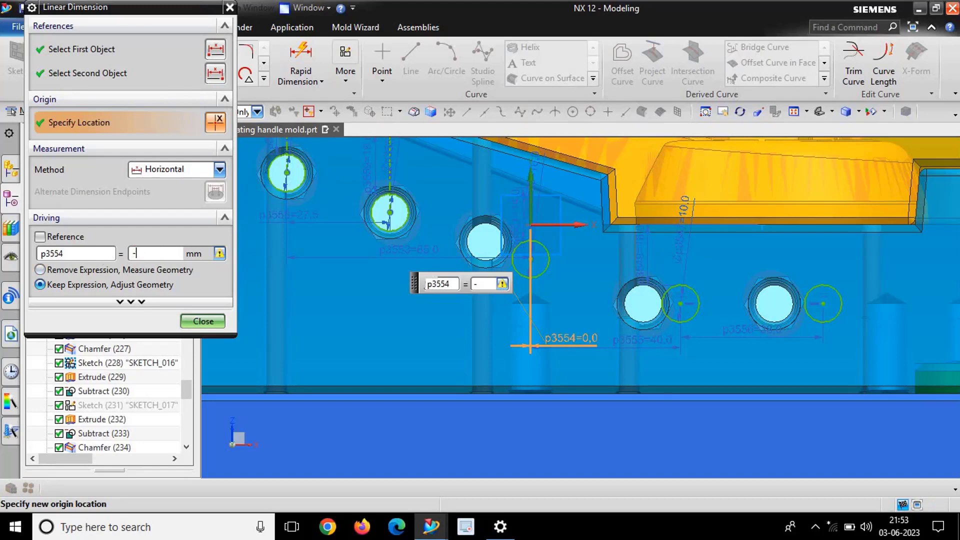
type("3")
key("Return")
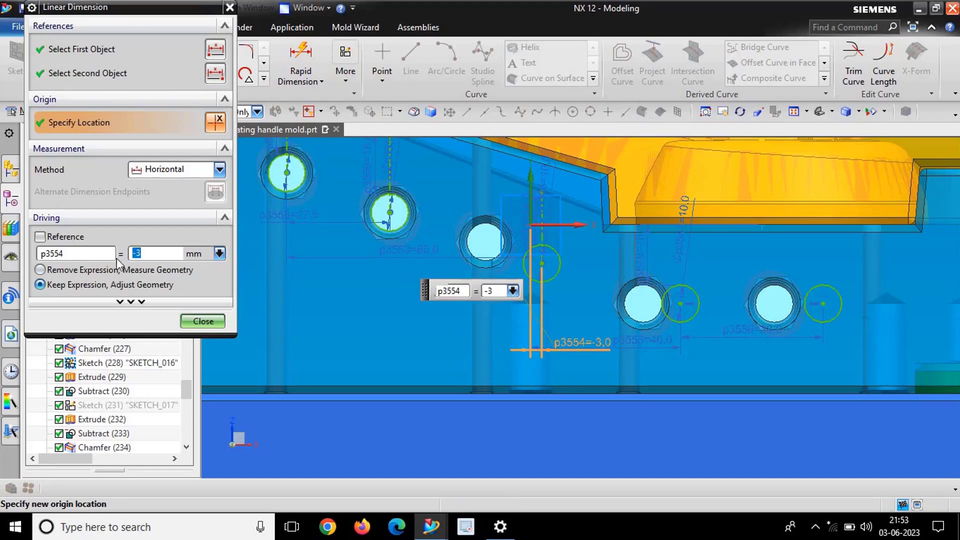
Step: Set the vertical dimension p3551 above the middle channel circle to 12 mm
scroll(525, 213, "up", 3)
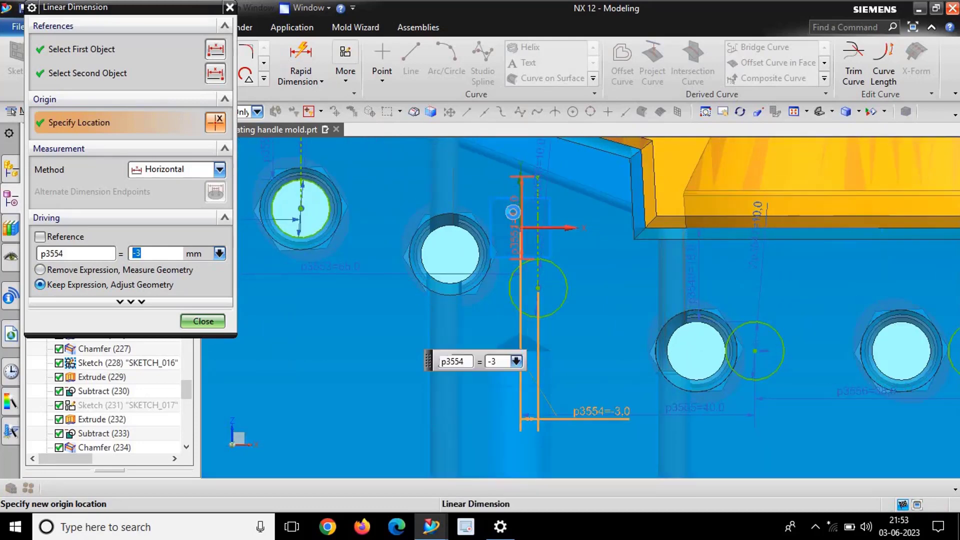
middle_click(512, 212)
double_click(513, 212)
type("1")
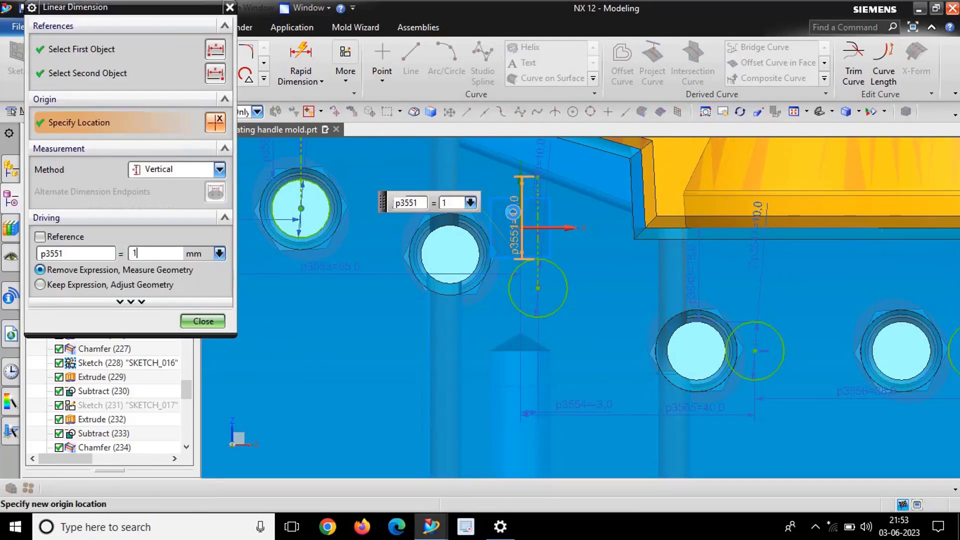
type("2")
key("Return")
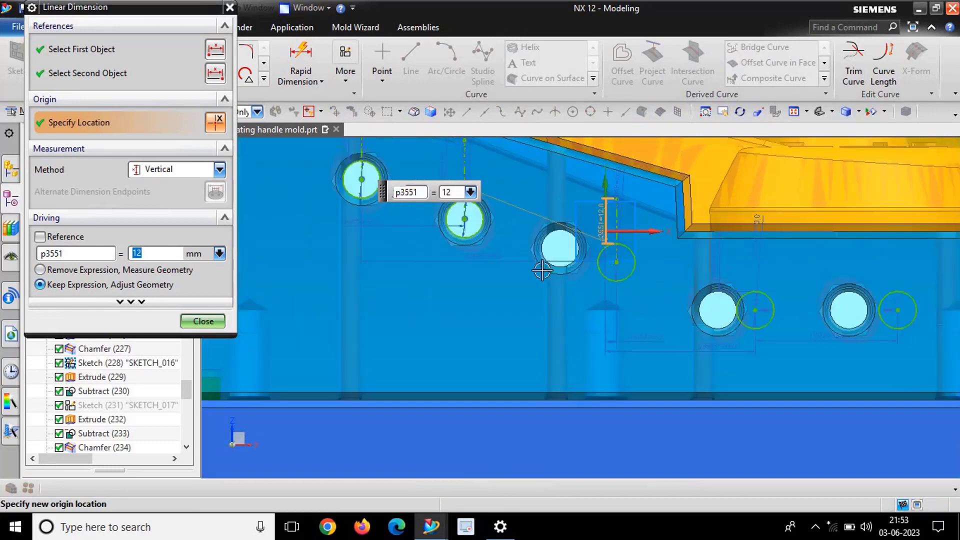
Step: Set the horizontal distance p3553 from the sketch origin to the farthest channel circle under the slope to 80 mm
scroll(550, 311, "down", 2)
scroll(500, 267, "up", 1)
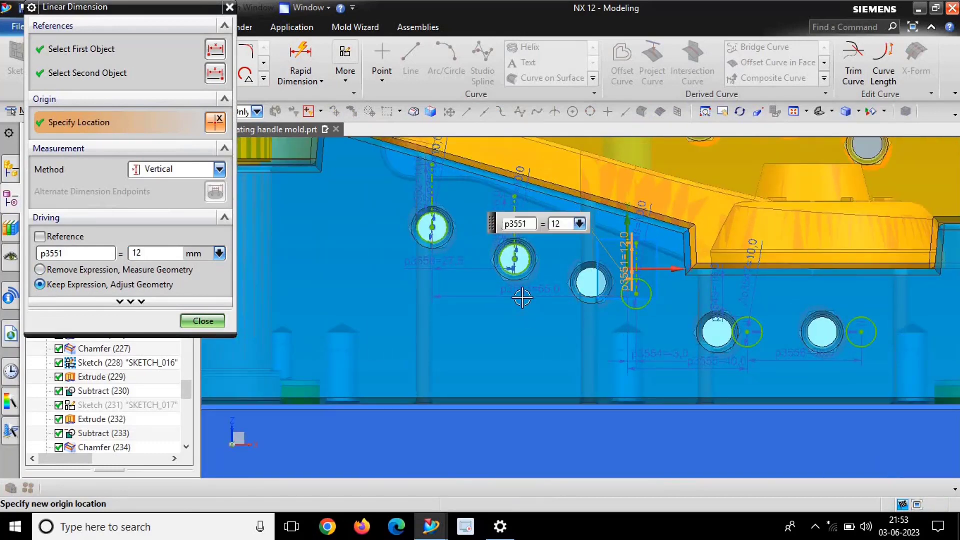
double_click(522, 295)
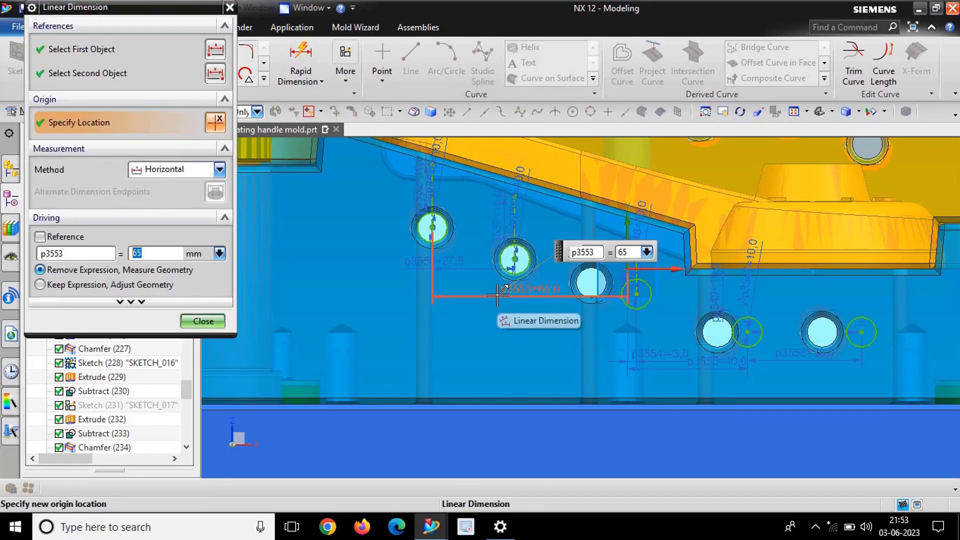
type("75")
key("Return")
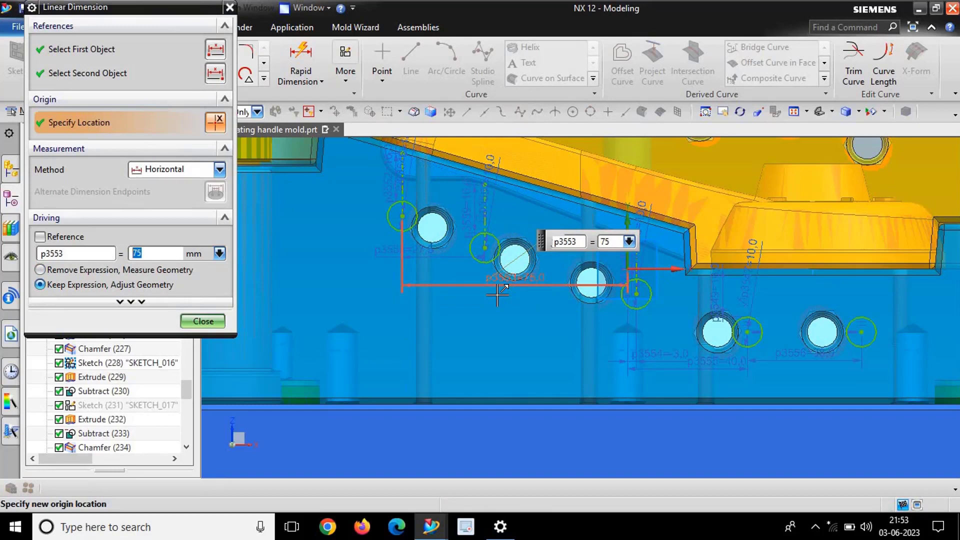
type("80")
key("Return")
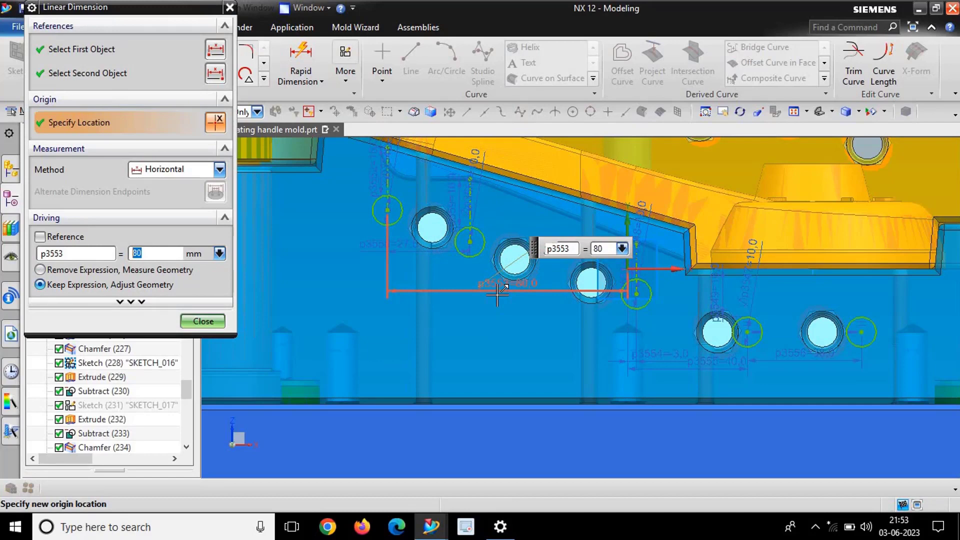
Step: Set the horizontal distance p3553 from the sketch origin to the farthest channel circle under the slope to 82 mm
type("82")
key("Return")
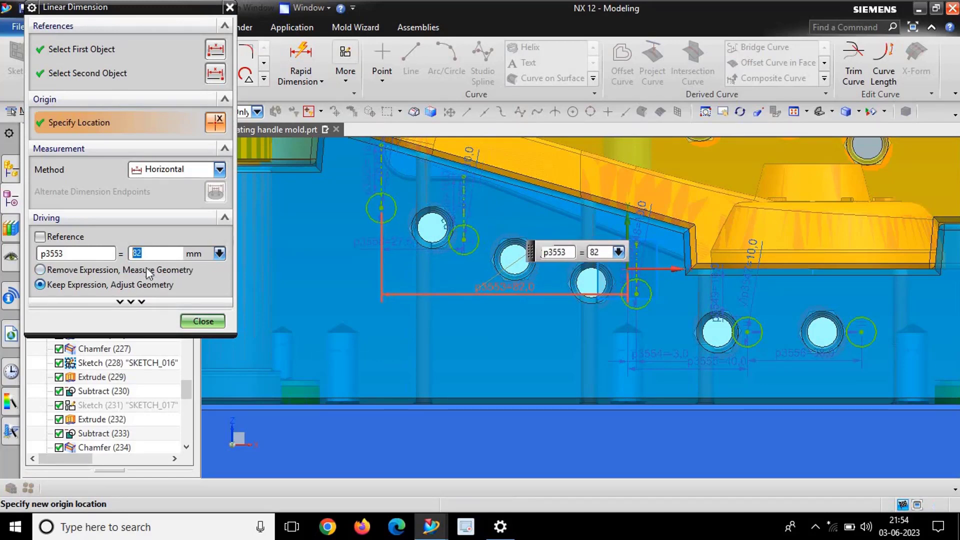
left_click(202, 321)
Step: Set the horizontal spacing p3558 between the two upper channel circles under the slope to 40 mm
scroll(405, 246, "up", 1)
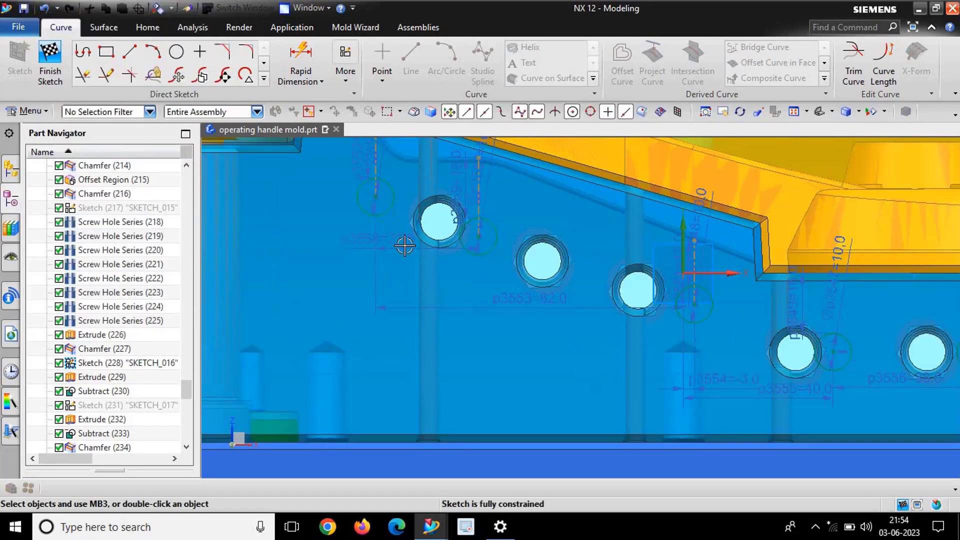
double_click(405, 246)
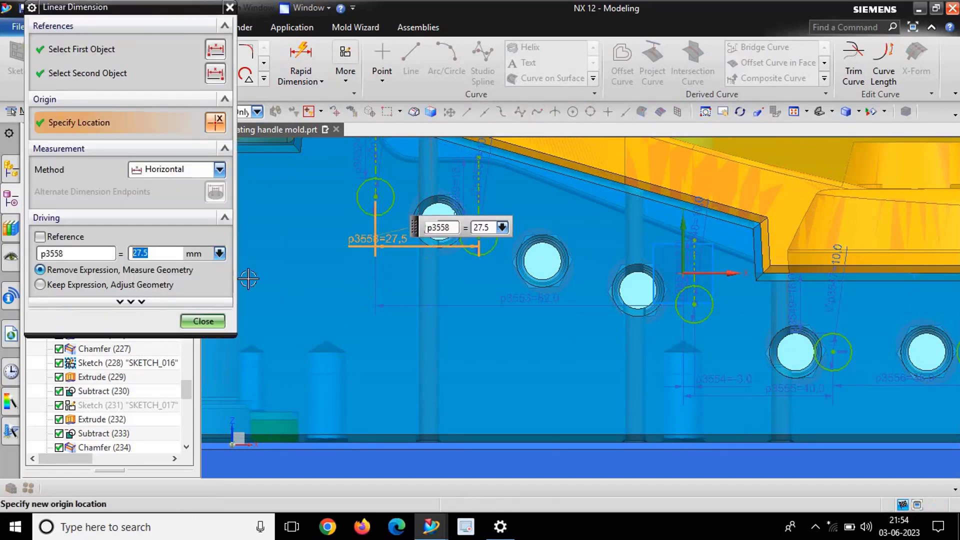
type("40")
key("Return")
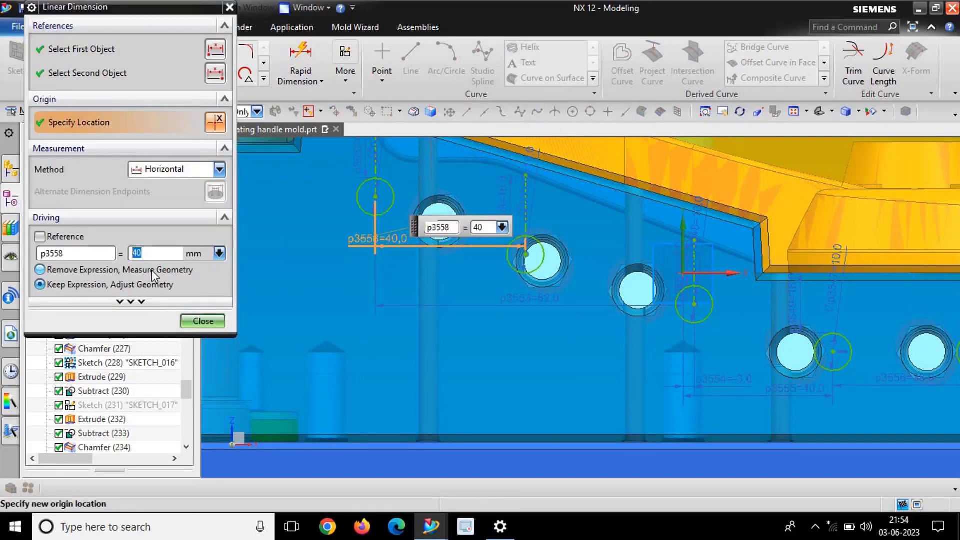
left_click(205, 322)
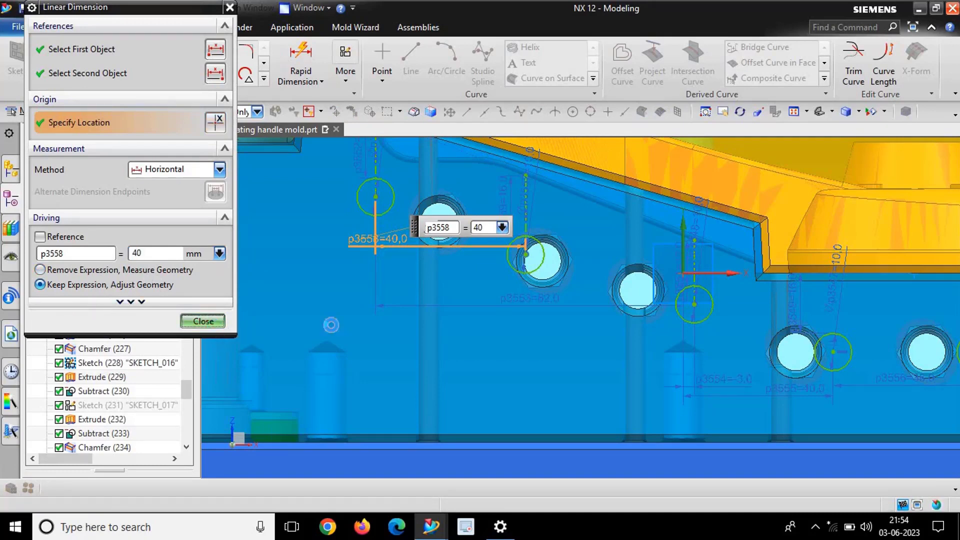
Step: Finish the channel sketch and check the core plate's updated cooling channels against the ejector pins
scroll(608, 281, "down", 4)
scroll(681, 304, "up", 2)
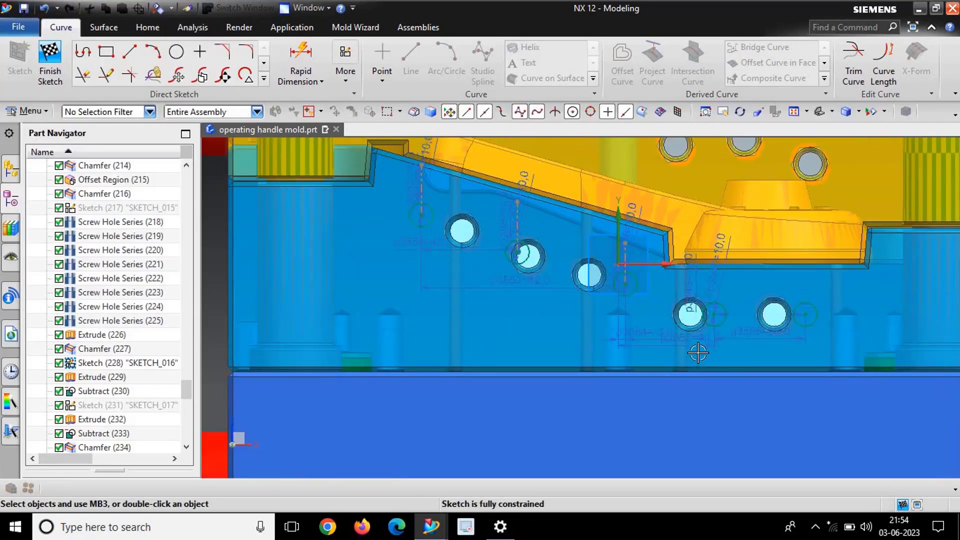
scroll(698, 353, "up", 2)
left_click(44, 68)
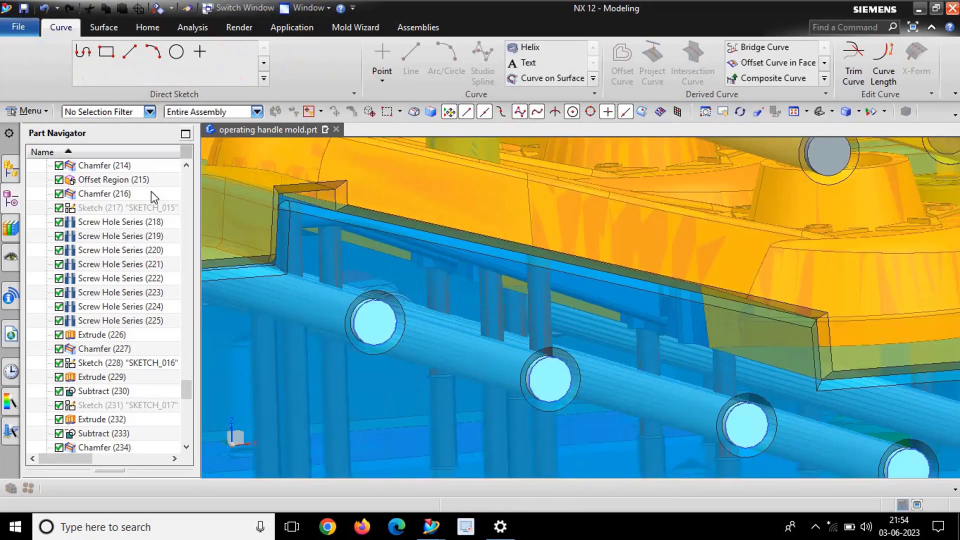
middle_click_drag(570, 359, 525, 367)
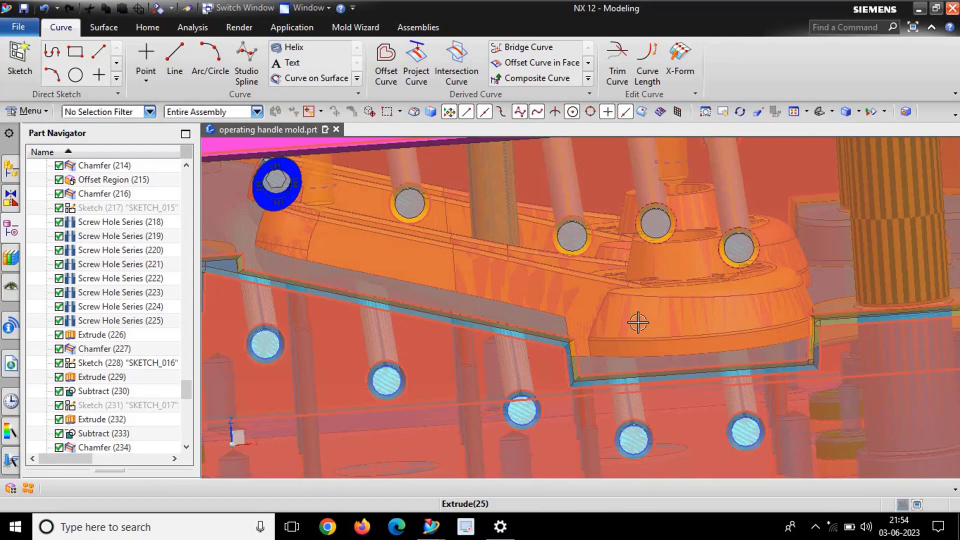
scroll(575, 285, "down", 3)
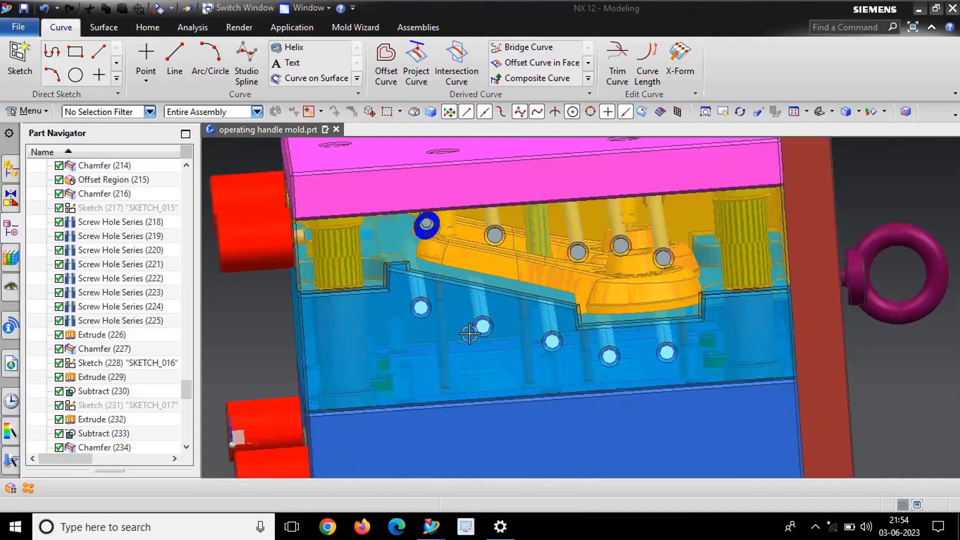
middle_click_drag(467, 331, 574, 359)
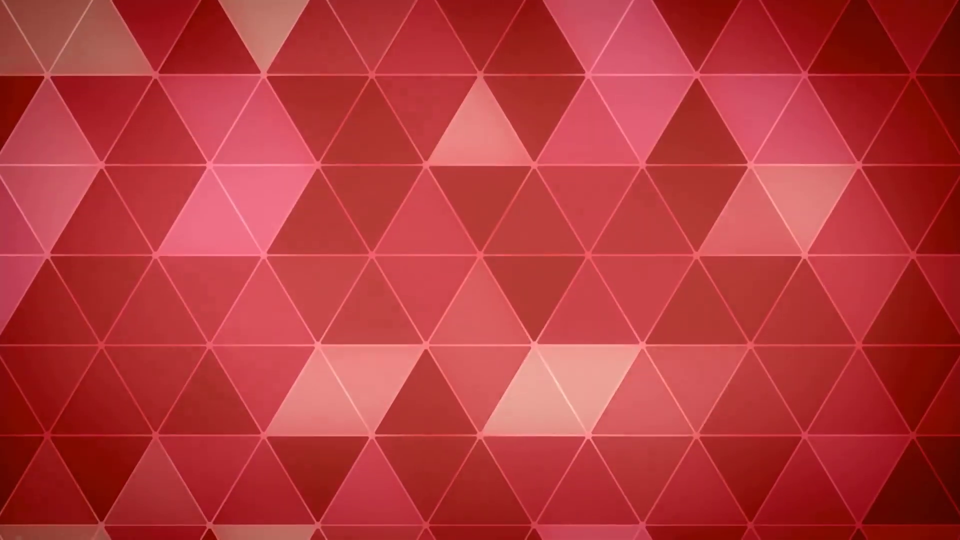